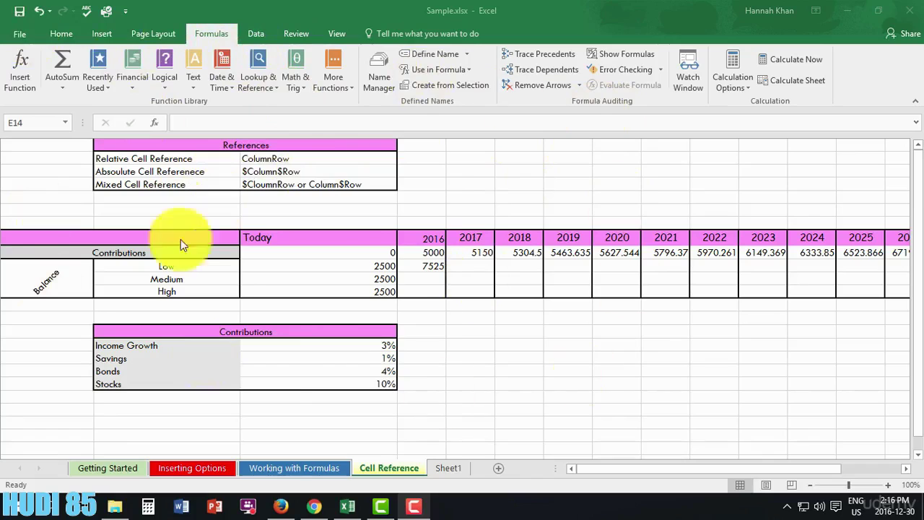
Inspect the Cell Reference sheet's rates, Low balance, 2016 heading, absolute-reference example and 5000 contribution.
{"action": "left_click", "coordinate": [585, 470]}
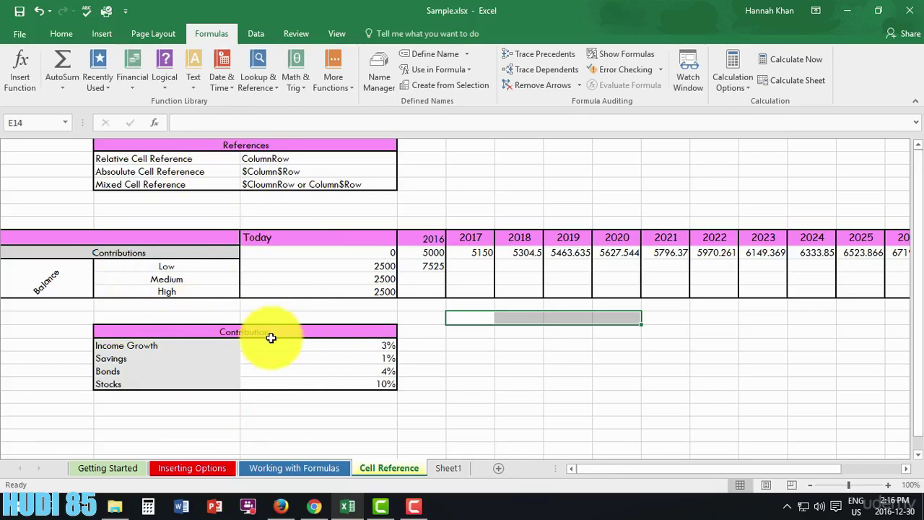
{"action": "left_click", "coordinate": [289, 353]}
{"action": "left_click", "coordinate": [291, 346]}
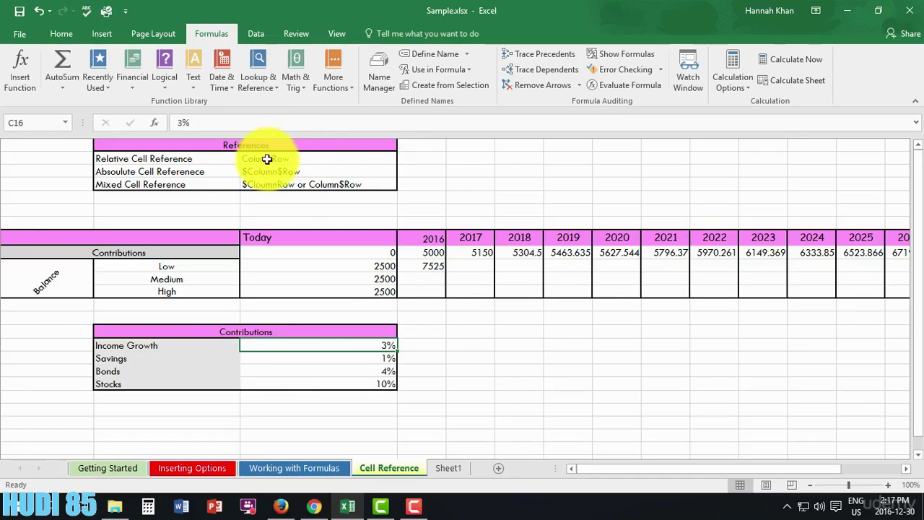
{"action": "left_click", "coordinate": [61, 124]}
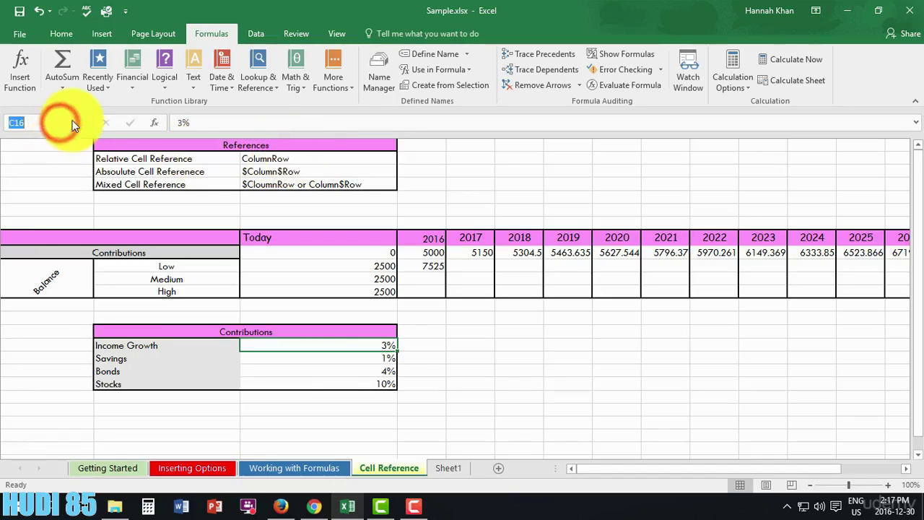
{"action": "left_click", "coordinate": [380, 269]}
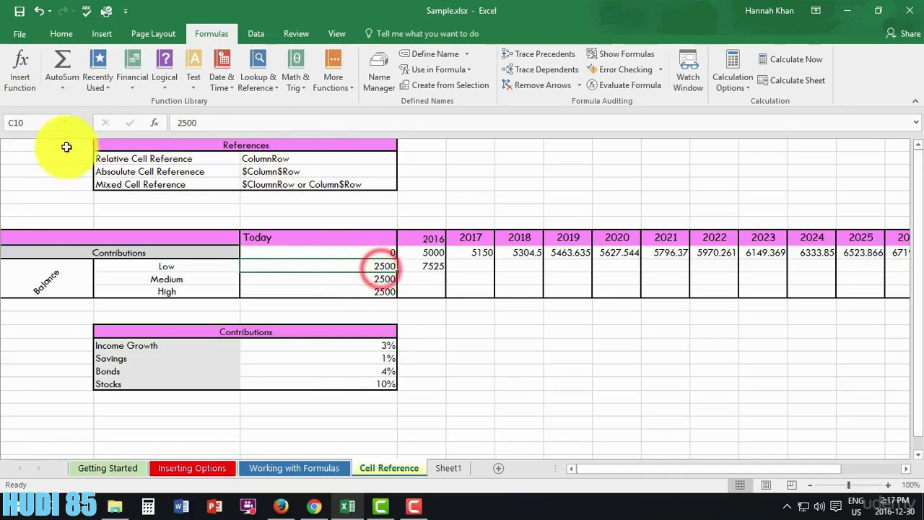
{"action": "left_click", "coordinate": [427, 242]}
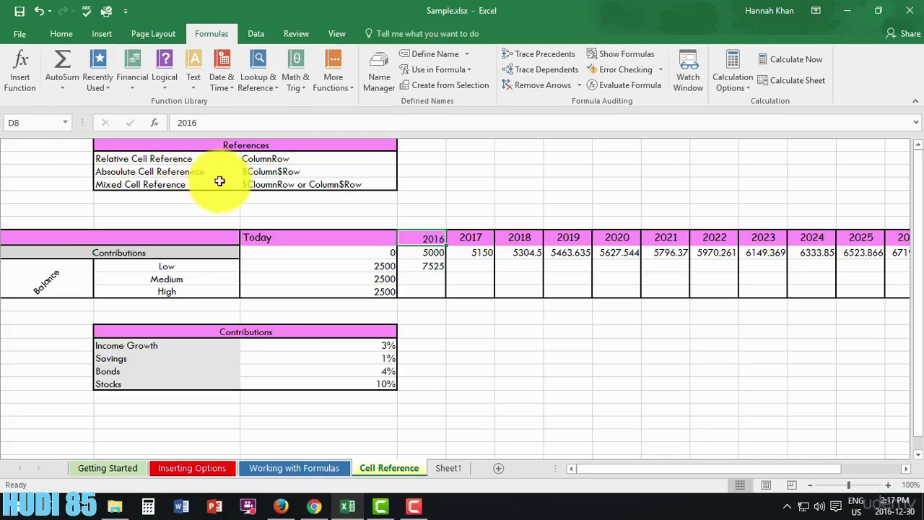
{"action": "left_click", "coordinate": [267, 170]}
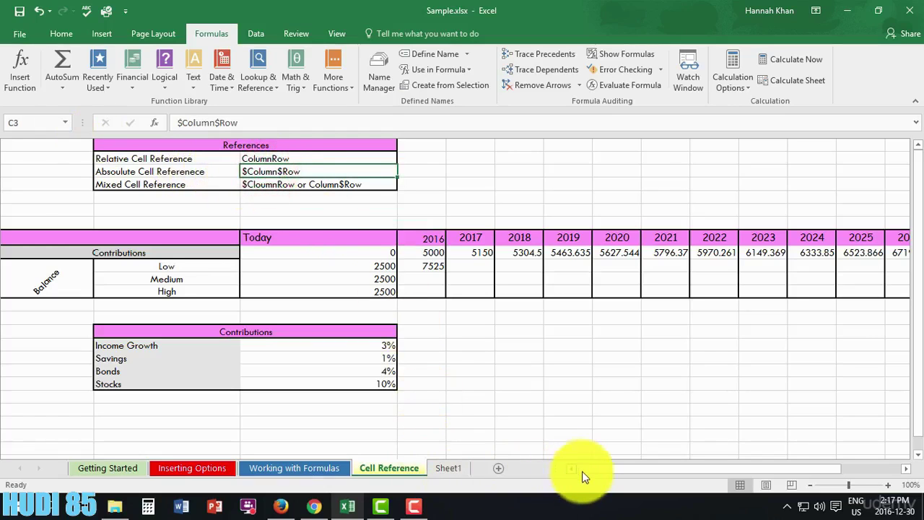
{"action": "left_click_drag", "start_coordinate": [590, 470], "coordinate": [631, 469]}
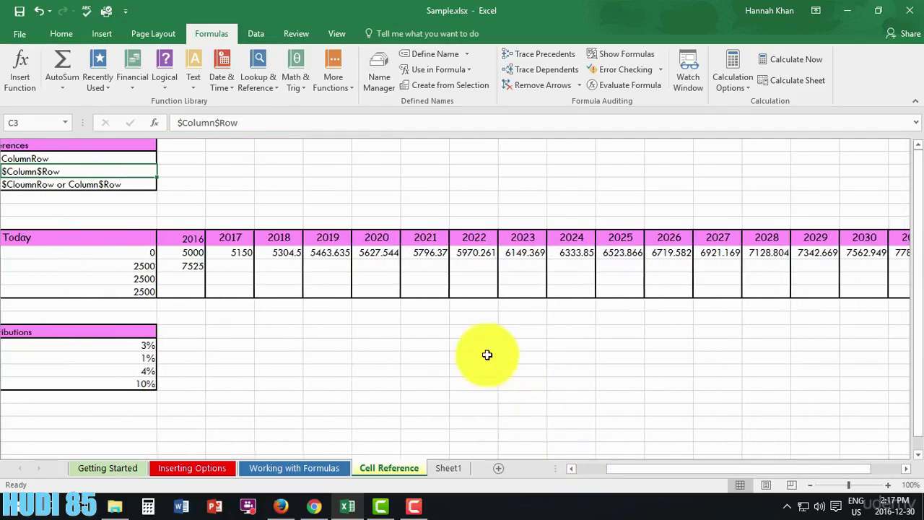
{"action": "left_click", "coordinate": [194, 254]}
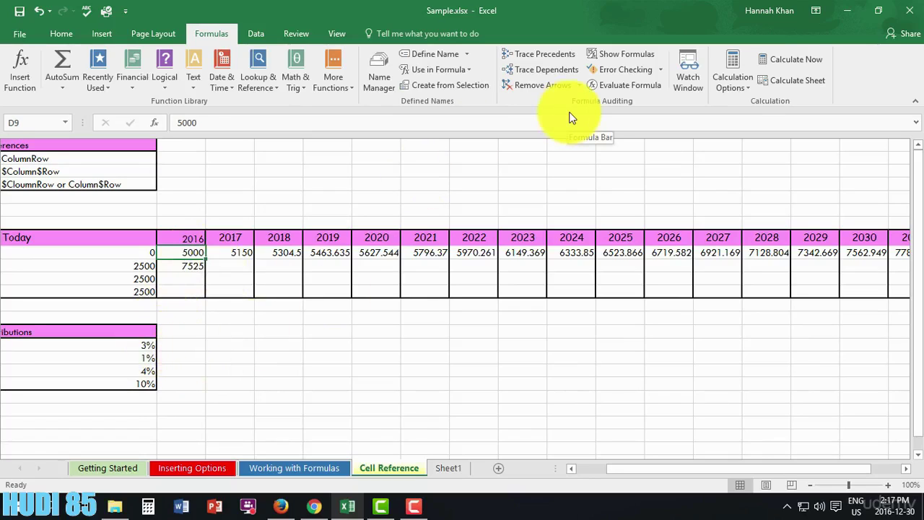
Turn on Show Formulas and scroll right to view the projection formulas.
{"action": "left_click", "coordinate": [223, 33]}
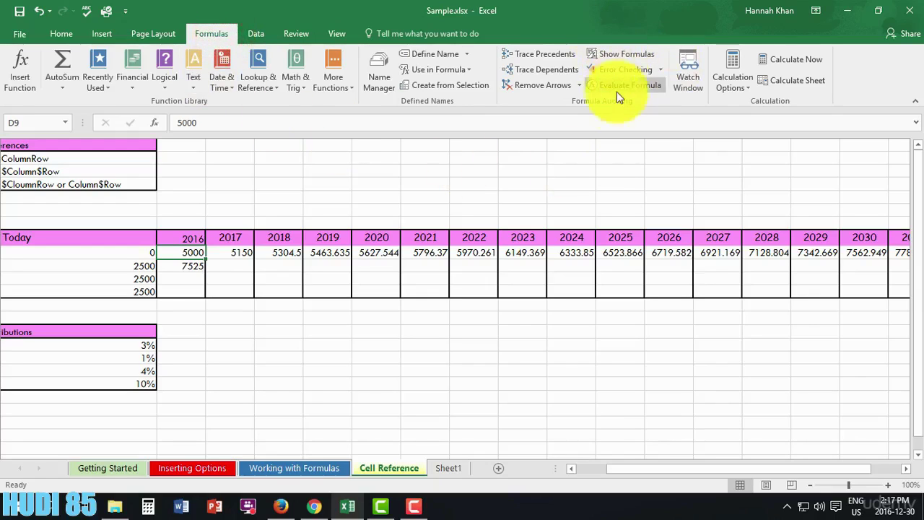
{"action": "left_click", "coordinate": [624, 54]}
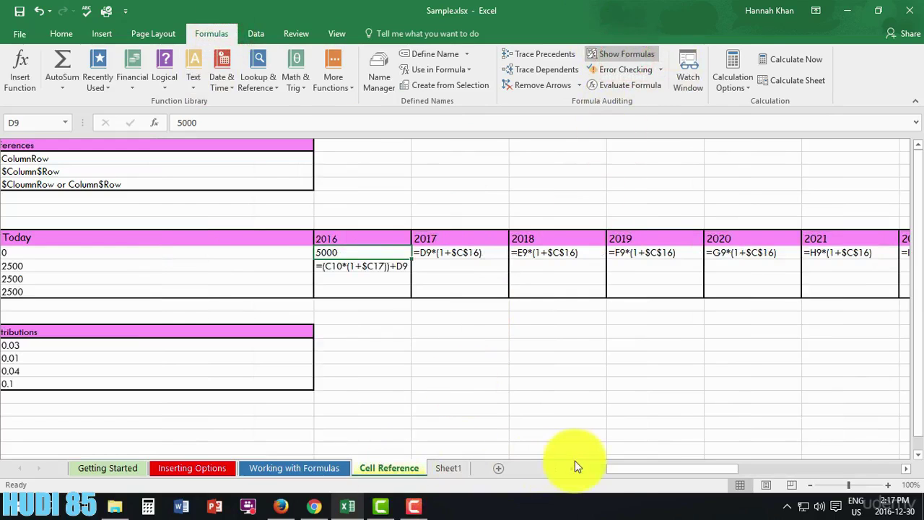
{"action": "left_click_drag", "start_coordinate": [618, 477], "coordinate": [623, 475]}
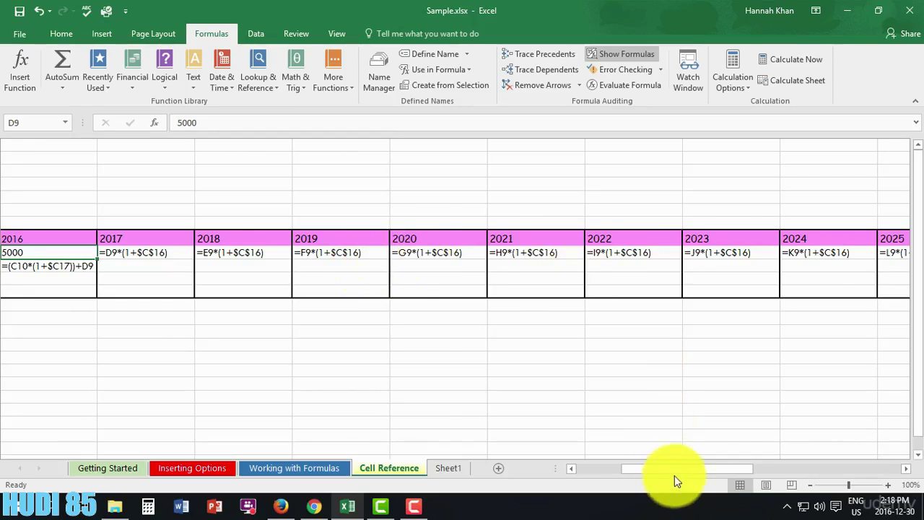
Show values again and clear the 2017–2034 Contributions cells, keeping 2016's 5000.
{"action": "key", "text": "ctrl+grave"}
{"action": "left_click", "coordinate": [228, 254]}
{"action": "key", "text": "Delete"}
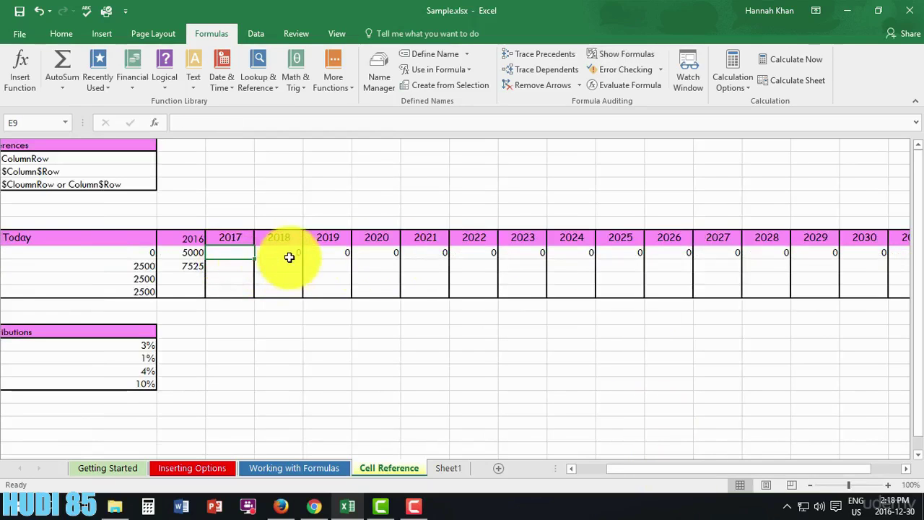
{"action": "left_click", "coordinate": [244, 365]}
{"action": "left_click_drag", "start_coordinate": [289, 254], "coordinate": [853, 254]}
{"action": "left_click_drag", "start_coordinate": [706, 469], "coordinate": [568, 454]}
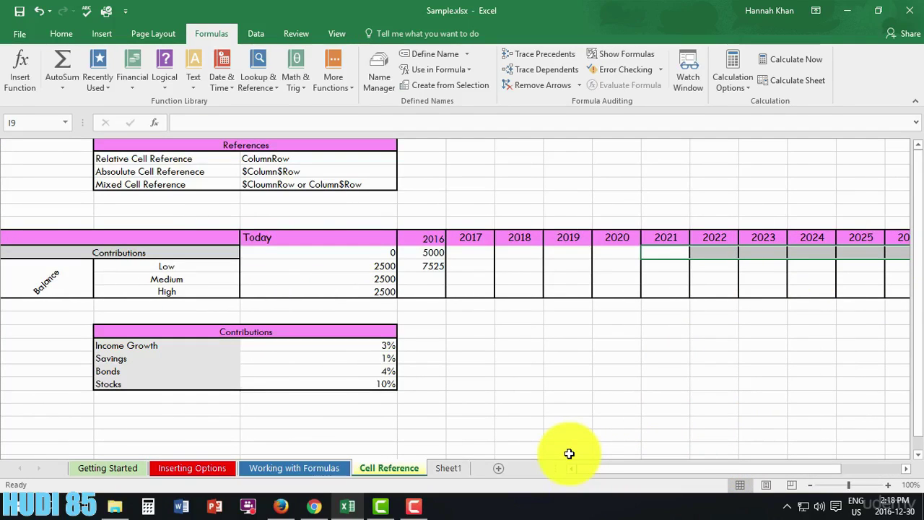
{"action": "left_click", "coordinate": [473, 252]}
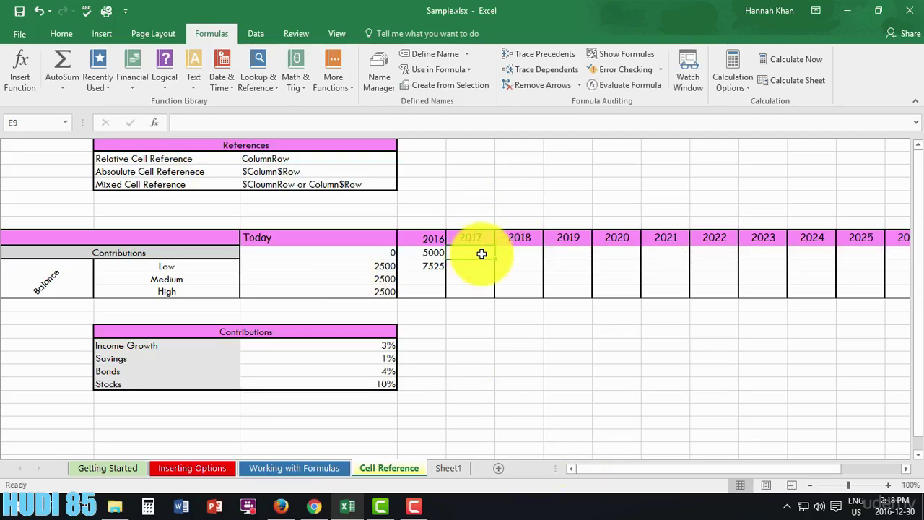
Enter =(D9*(1+C16)) in E9 so the 2017 contribution shows 5150.
{"action": "type", "text": "="}
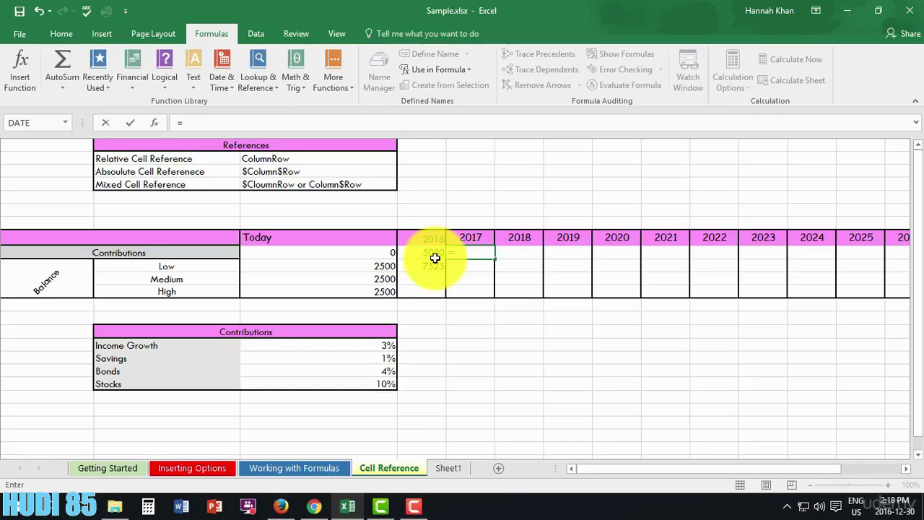
{"action": "type", "text": "("}
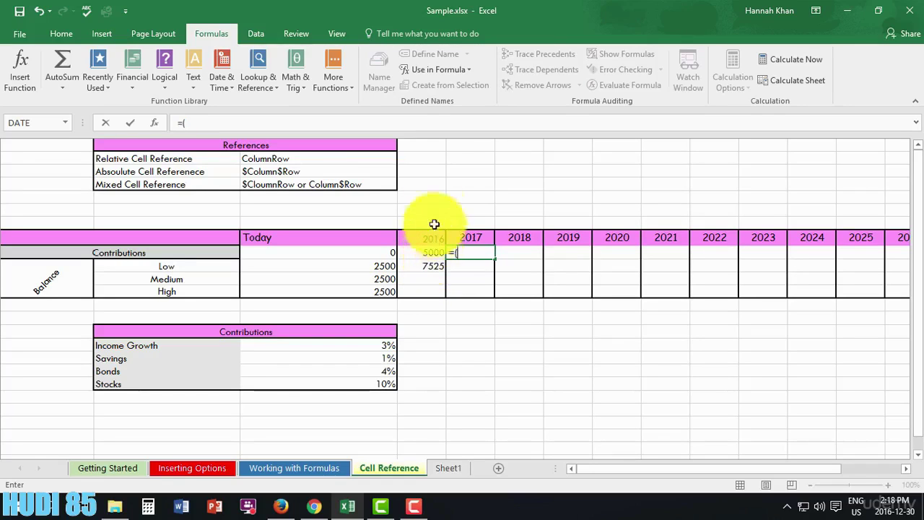
{"action": "left_click", "coordinate": [424, 252]}
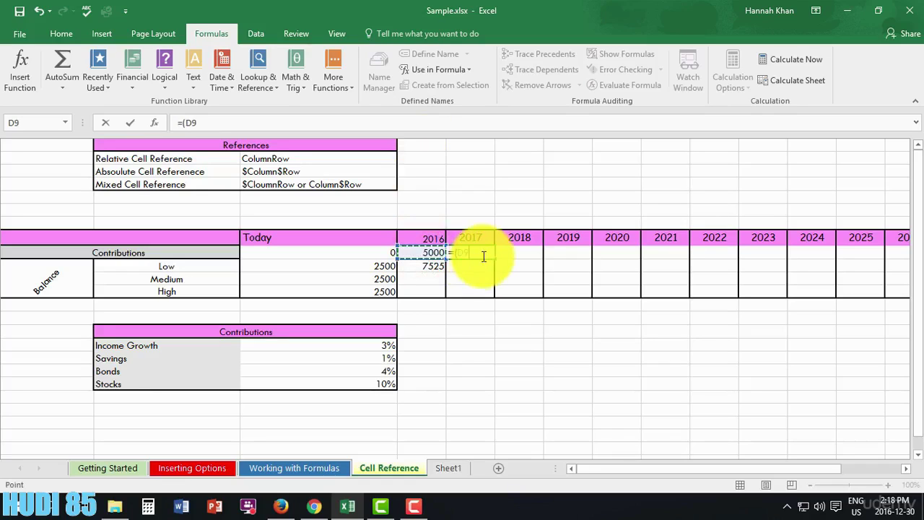
{"action": "type", "text": "*(1+"}
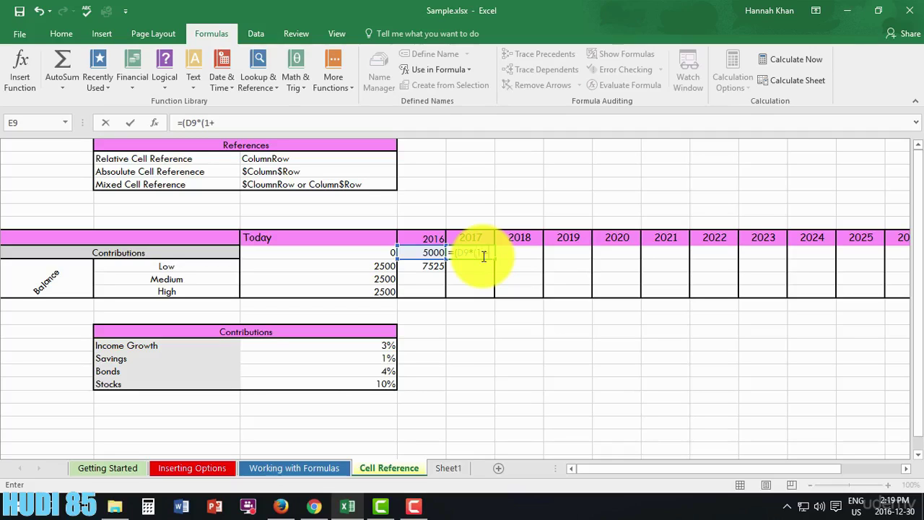
{"action": "left_click", "coordinate": [390, 346]}
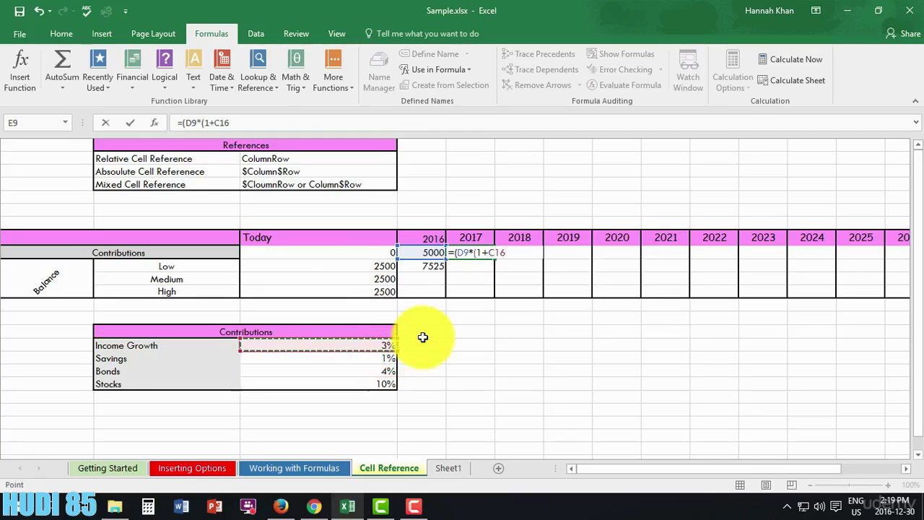
{"action": "type", "text": "))"}
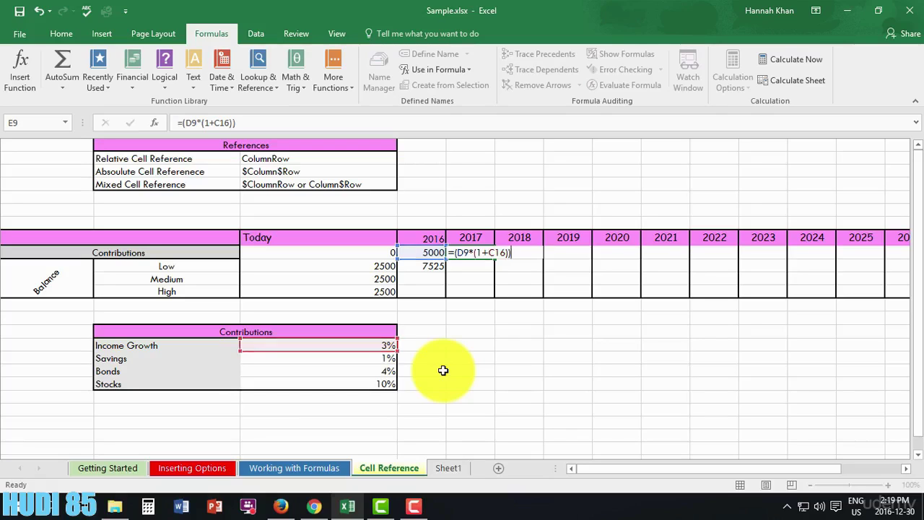
{"action": "key", "text": "Return"}
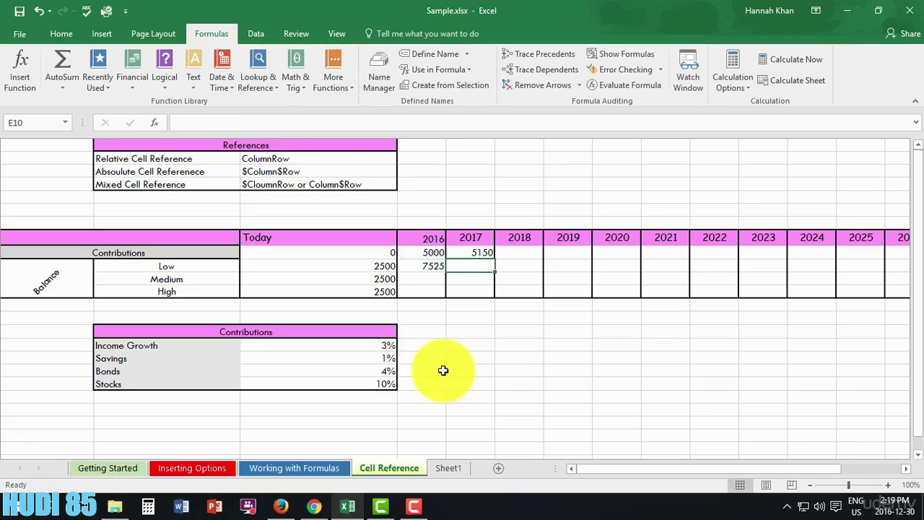
{"action": "left_click", "coordinate": [479, 252]}
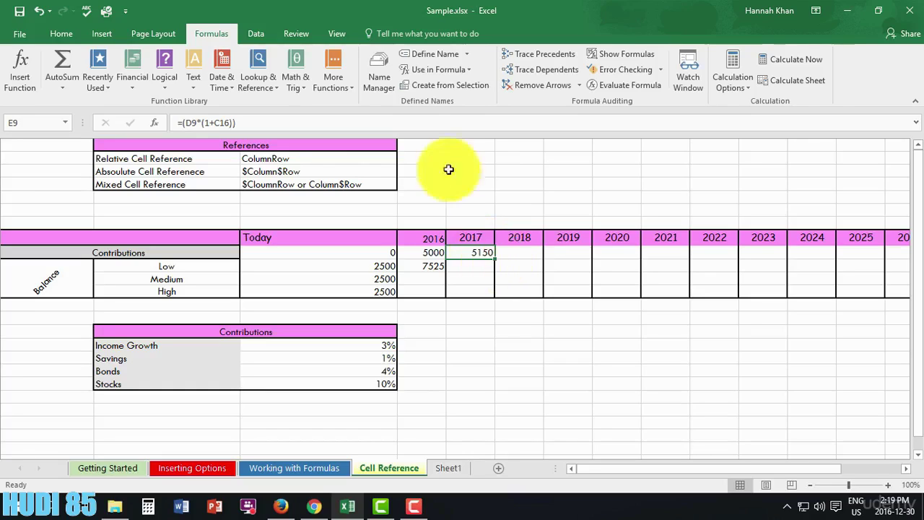
{"action": "left_click", "coordinate": [103, 468]}
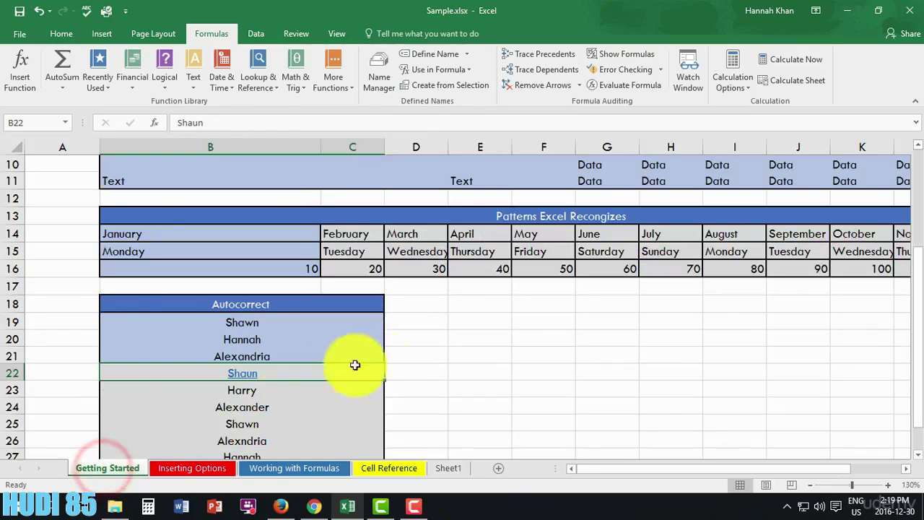
{"action": "left_click", "coordinate": [361, 234]}
{"action": "left_click_drag", "start_coordinate": [383, 242], "coordinate": [554, 235]}
{"action": "left_click", "coordinate": [524, 359]}
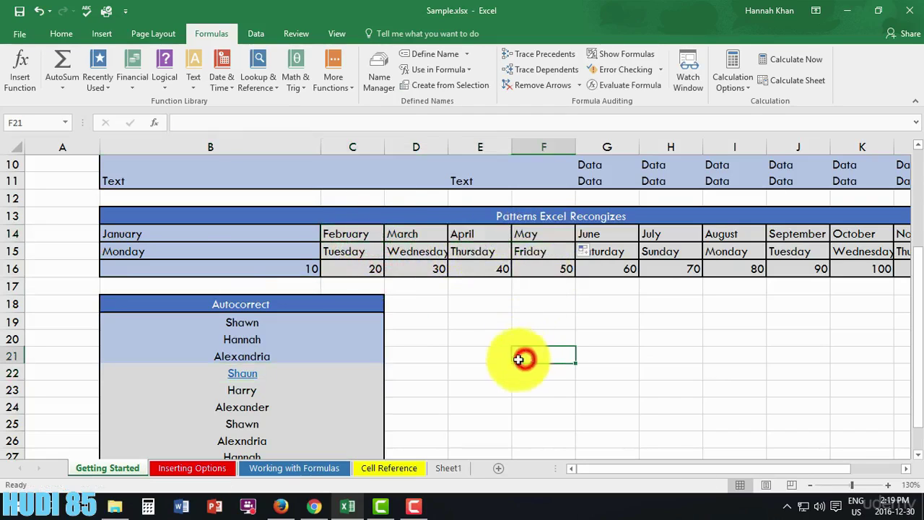
{"action": "left_click", "coordinate": [384, 469]}
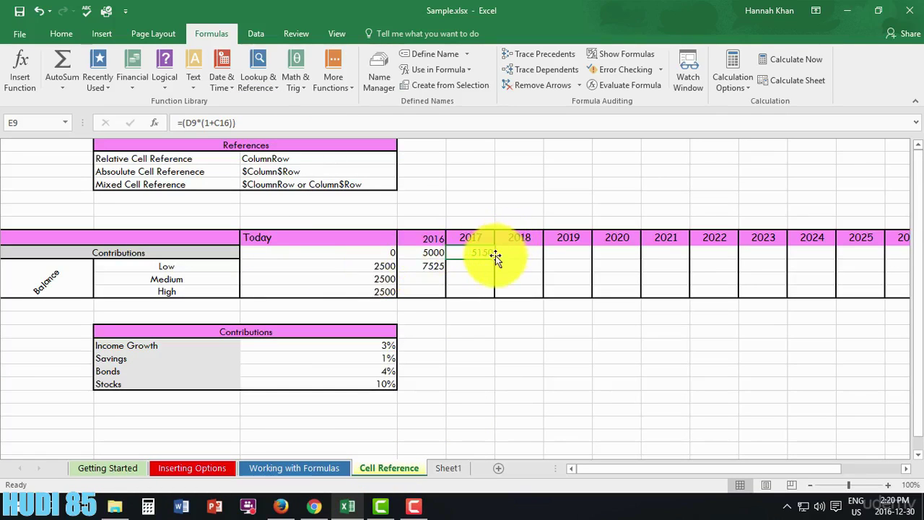
{"action": "left_click_drag", "start_coordinate": [494, 259], "coordinate": [766, 251]}
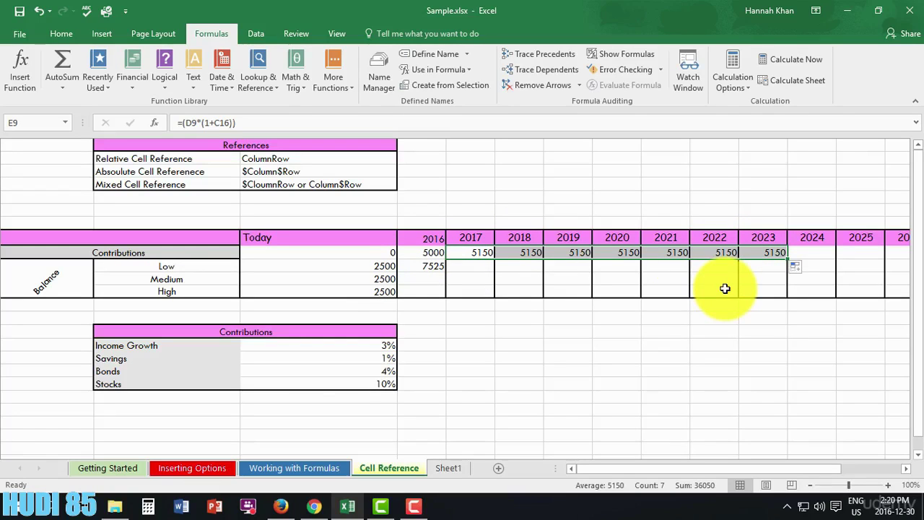
{"action": "key", "text": "ctrl+z"}
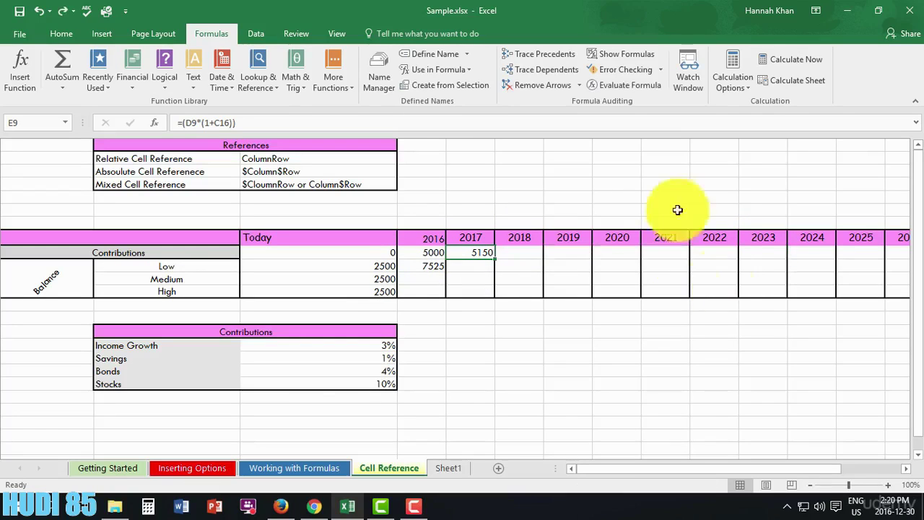
Display formulas and select the 2017 Contributions cell E9.
{"action": "left_click", "coordinate": [623, 55]}
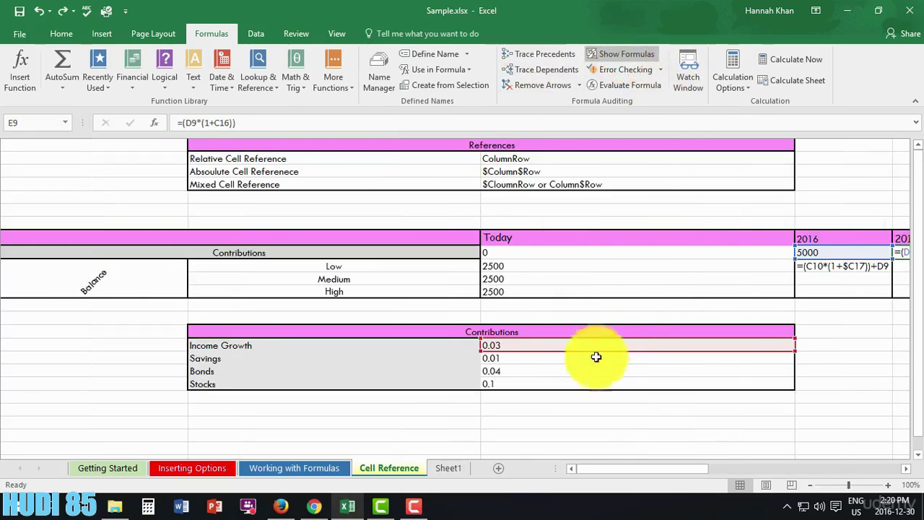
{"action": "left_click_drag", "start_coordinate": [628, 468], "coordinate": [472, 270]}
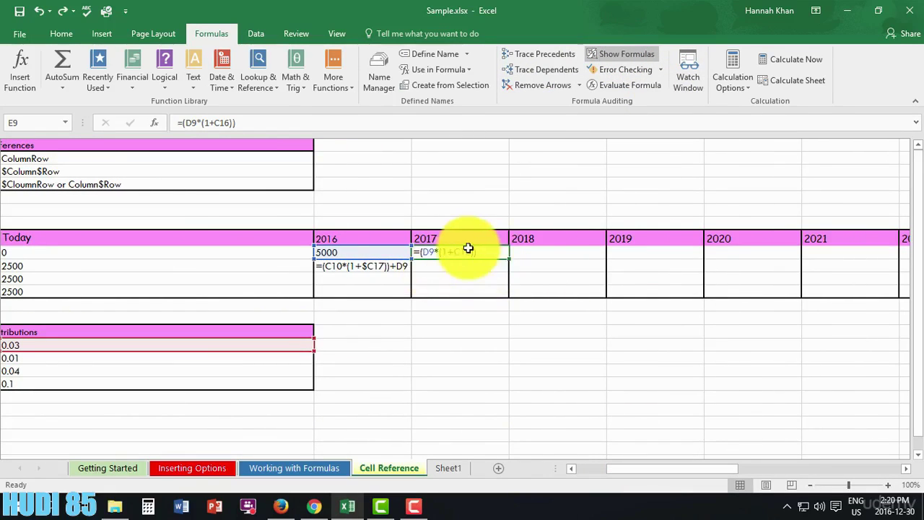
{"action": "left_click", "coordinate": [465, 250]}
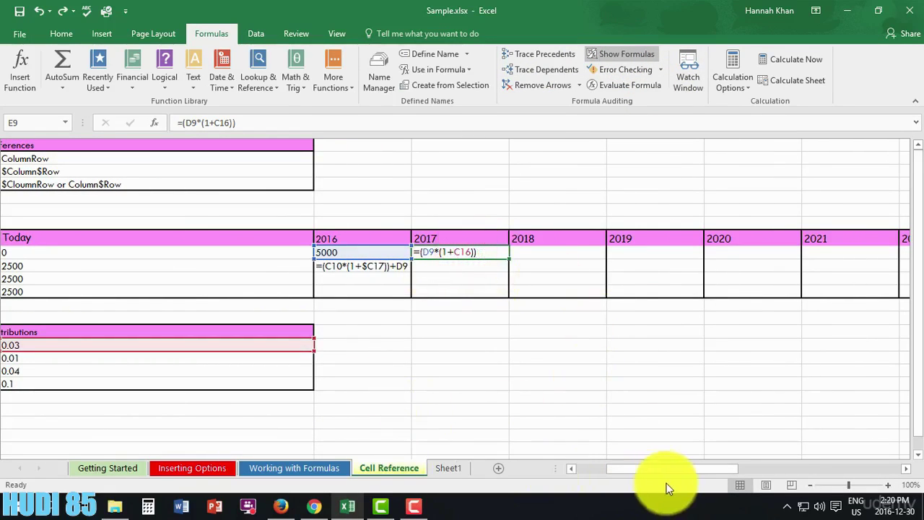
{"action": "left_click_drag", "start_coordinate": [661, 468], "coordinate": [660, 293]}
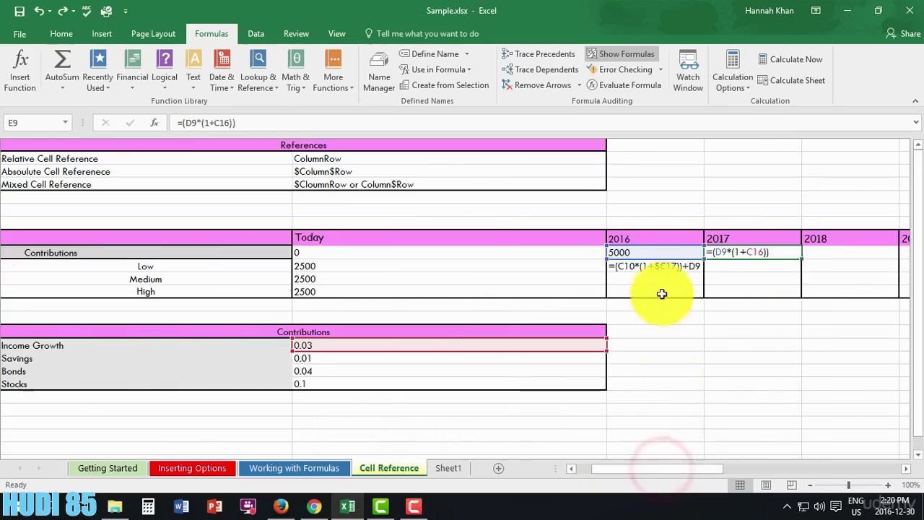
{"action": "left_click", "coordinate": [743, 251]}
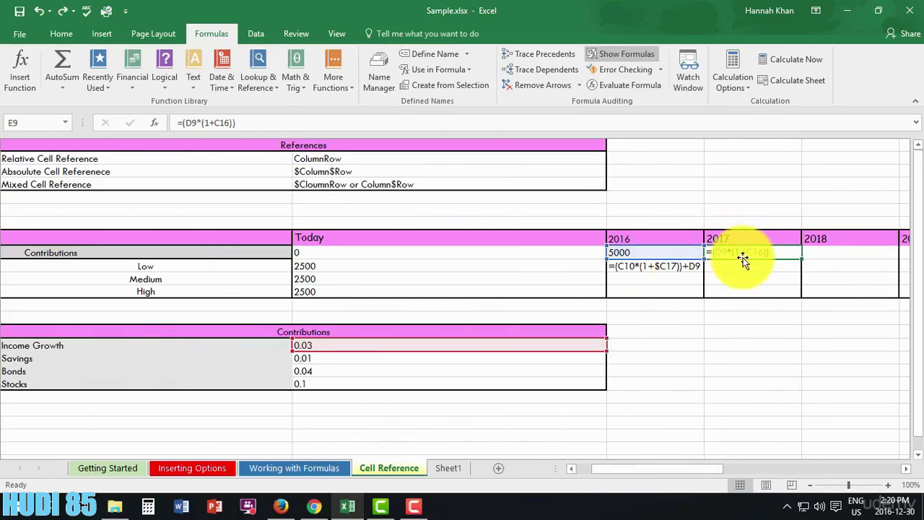
{"action": "left_click", "coordinate": [744, 251]}
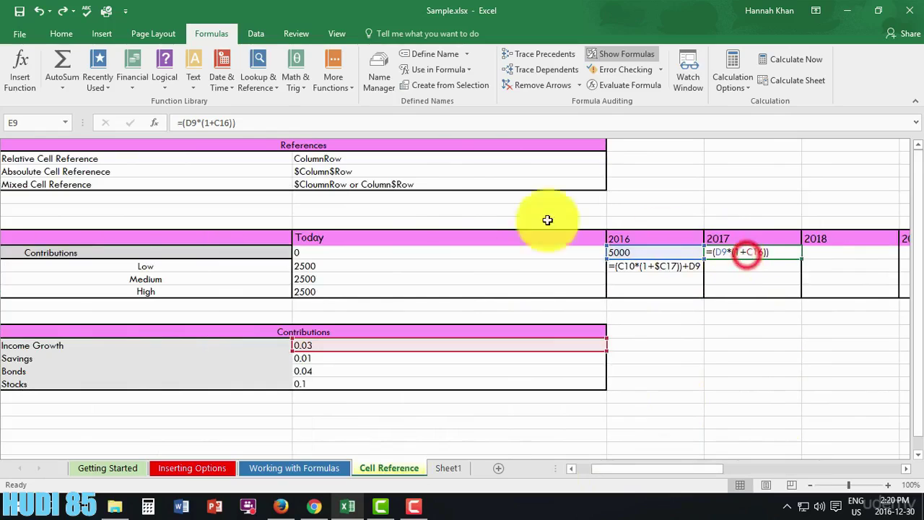
Change E9 to =(D9*(1+$C$16)) with an absolute rate, then show values again.
{"action": "left_click", "coordinate": [217, 122]}
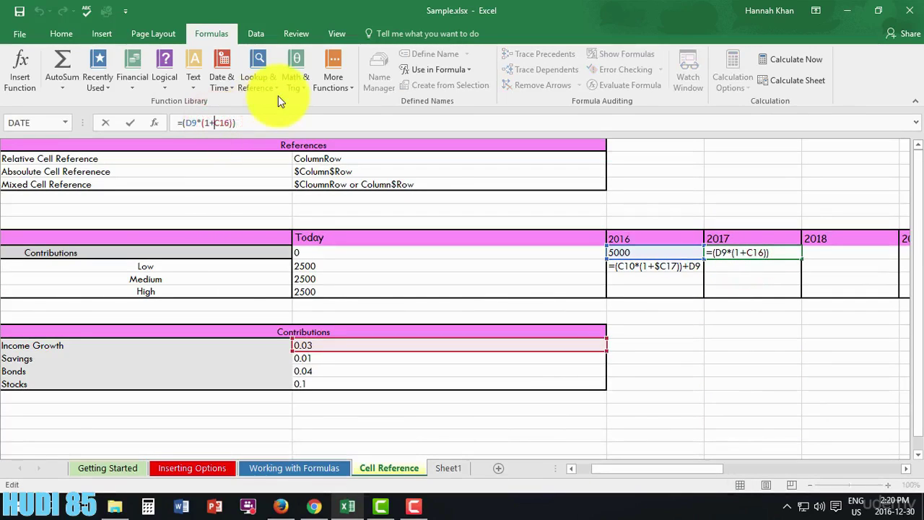
{"action": "type", "text": "$"}
{"action": "key", "text": "Right"}
{"action": "type", "text": "$"}
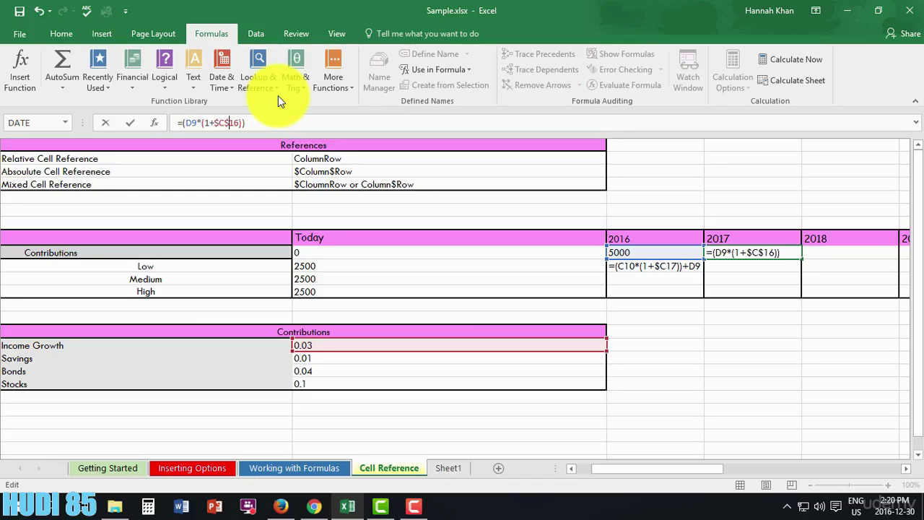
{"action": "key", "text": "Return"}
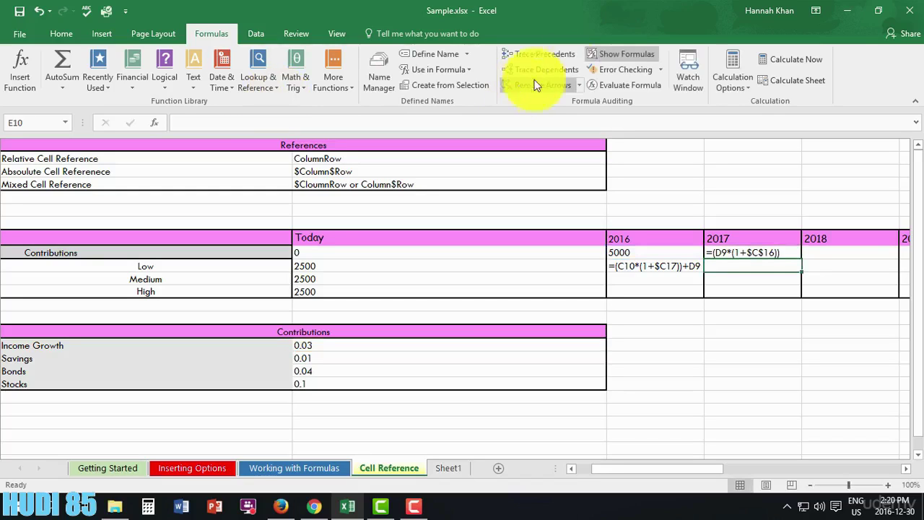
{"action": "left_click", "coordinate": [626, 56]}
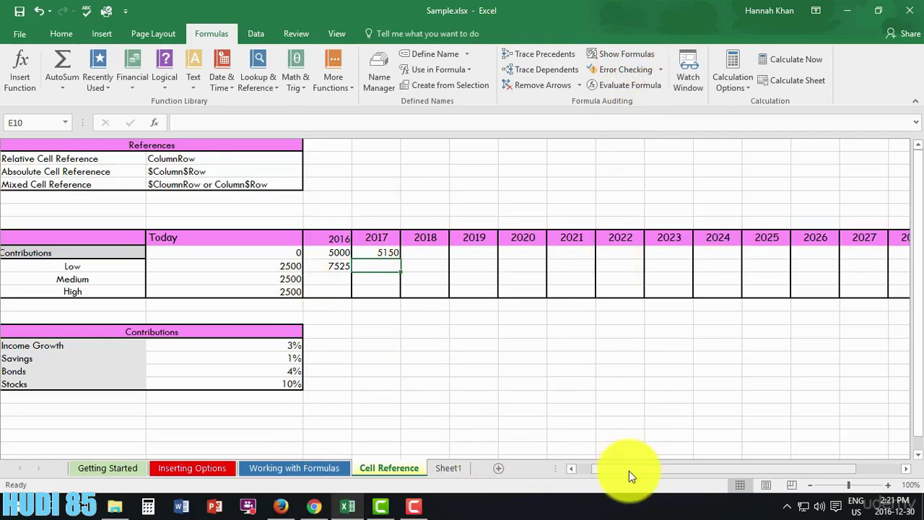
Fill E9's formula right through 2034, growing contributions from 5304.5 to 8512.165.
{"action": "left_click_drag", "start_coordinate": [629, 469], "coordinate": [613, 471]}
{"action": "left_click", "coordinate": [475, 252]}
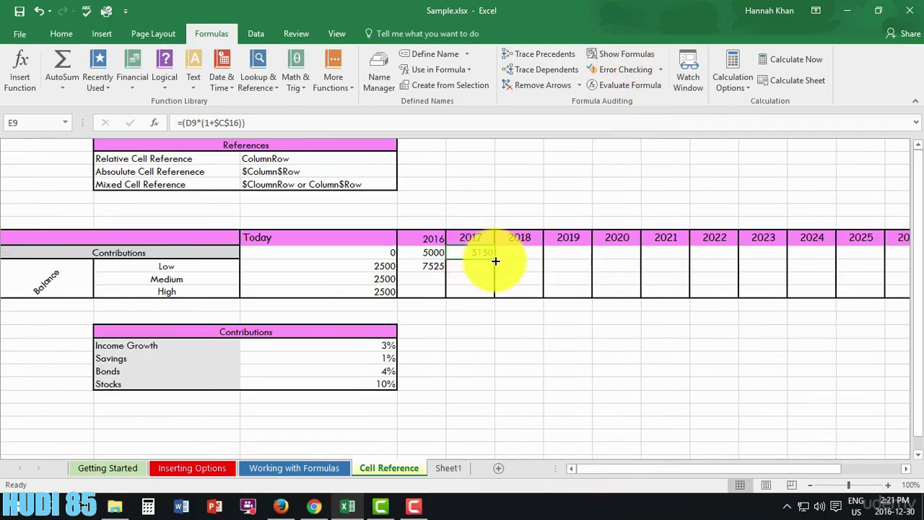
{"action": "left_click_drag", "start_coordinate": [495, 261], "coordinate": [619, 264]}
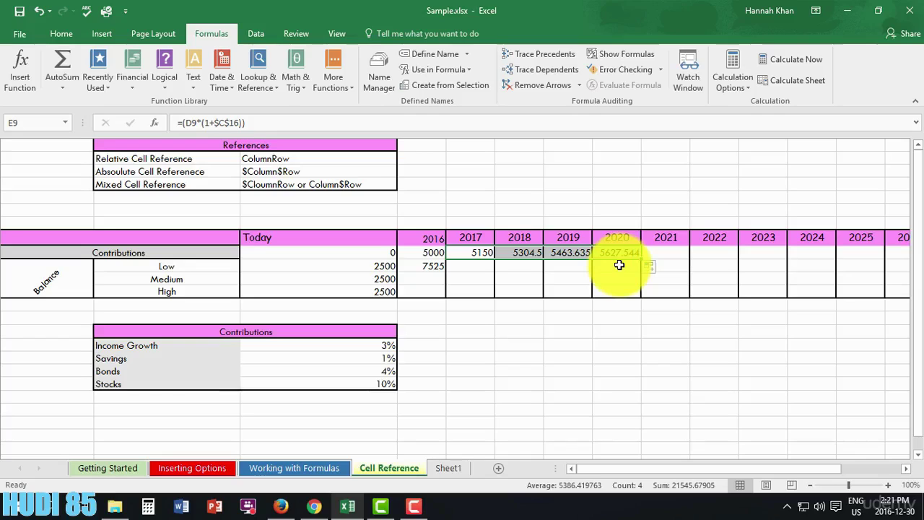
{"action": "left_click_drag", "start_coordinate": [641, 258], "coordinate": [908, 261]}
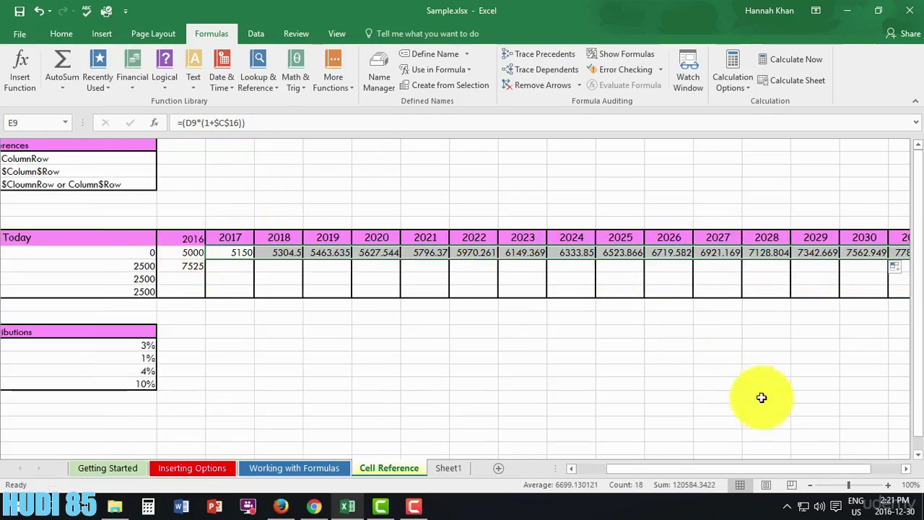
{"action": "left_click_drag", "start_coordinate": [732, 466], "coordinate": [762, 468]}
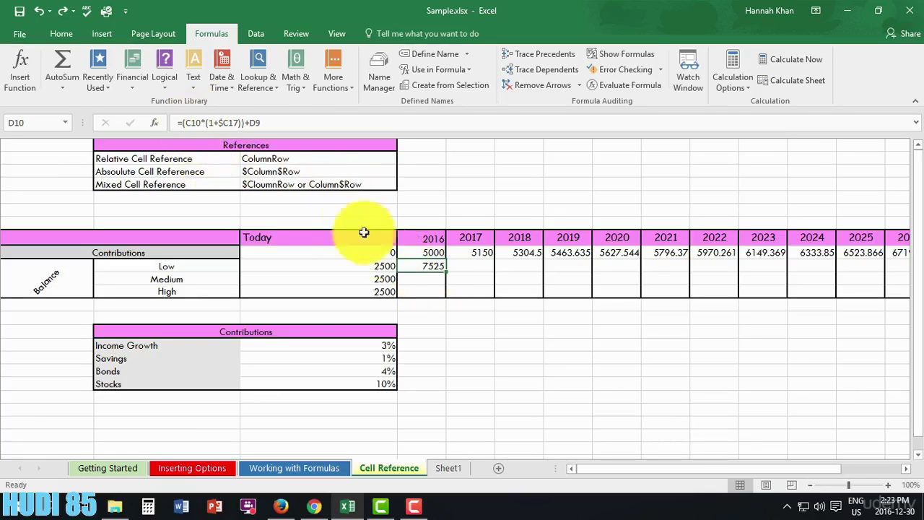
With formulas shown, copy D10's Low balance formula into E10 as =(D10*(1+$C17))+E9.
{"action": "key", "text": "ctrl+grave"}
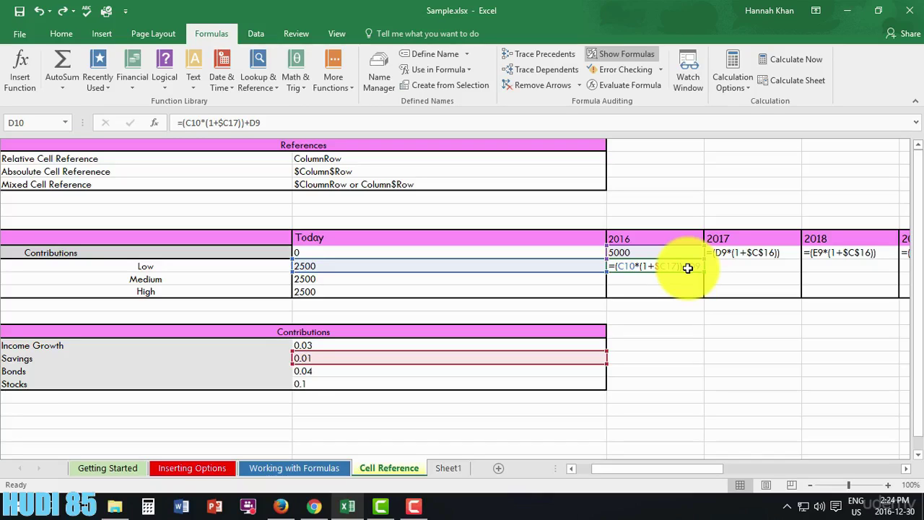
{"action": "left_click_drag", "start_coordinate": [704, 272], "coordinate": [783, 271]}
{"action": "key", "text": "ctrl+z"}
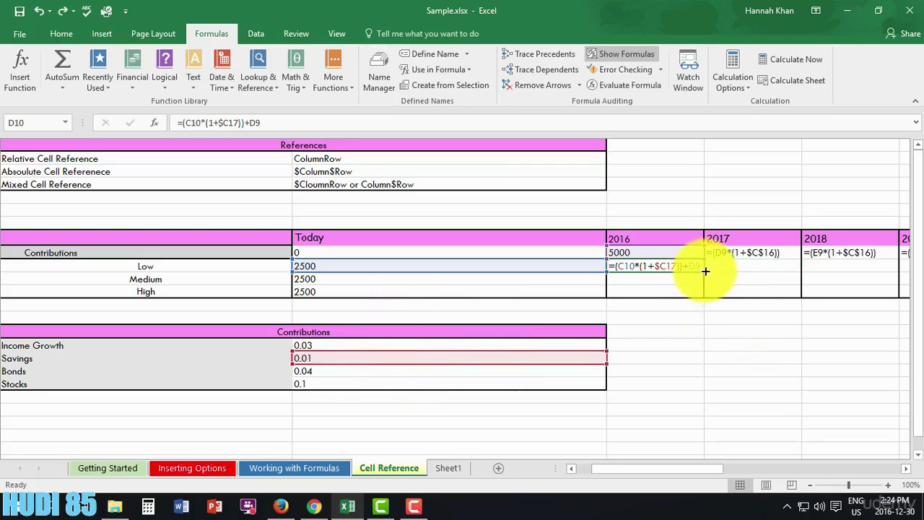
{"action": "left_click_drag", "start_coordinate": [705, 271], "coordinate": [786, 269]}
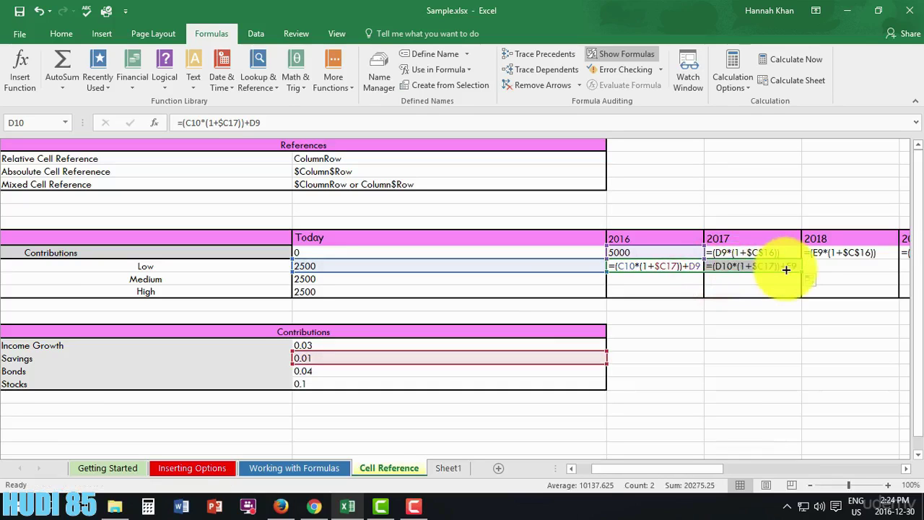
{"action": "left_click", "coordinate": [783, 328]}
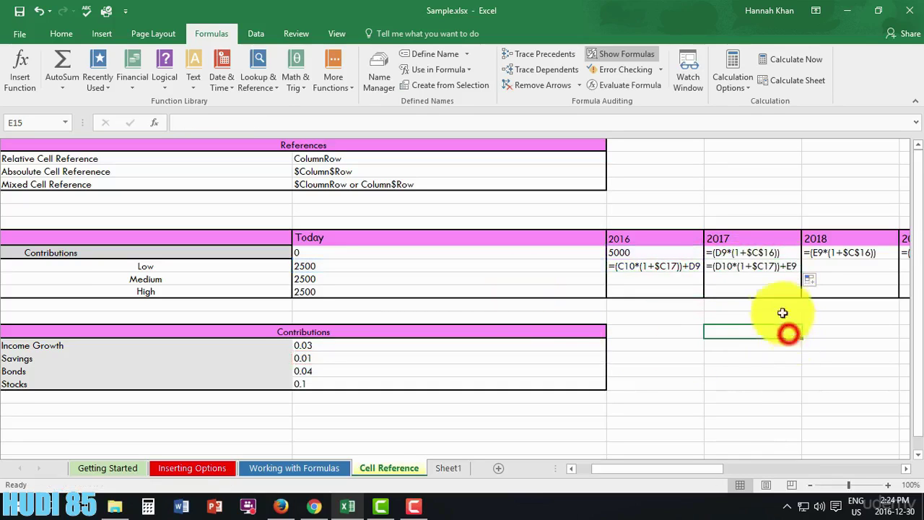
Compare the 2017 formulas in E9 and E10.
{"action": "left_click", "coordinate": [751, 268]}
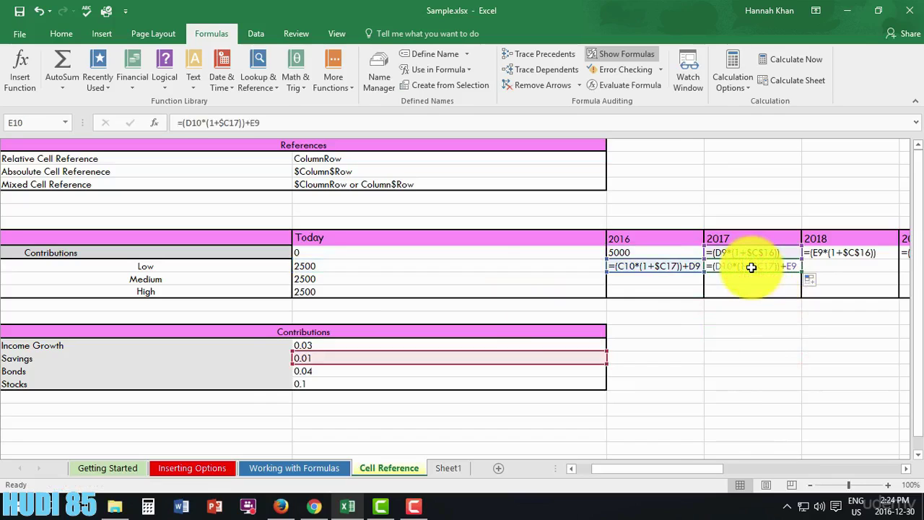
{"action": "scroll", "coordinate": [751, 268], "scroll_direction": "down", "scroll_amount": 1, "text": "ctrl"}
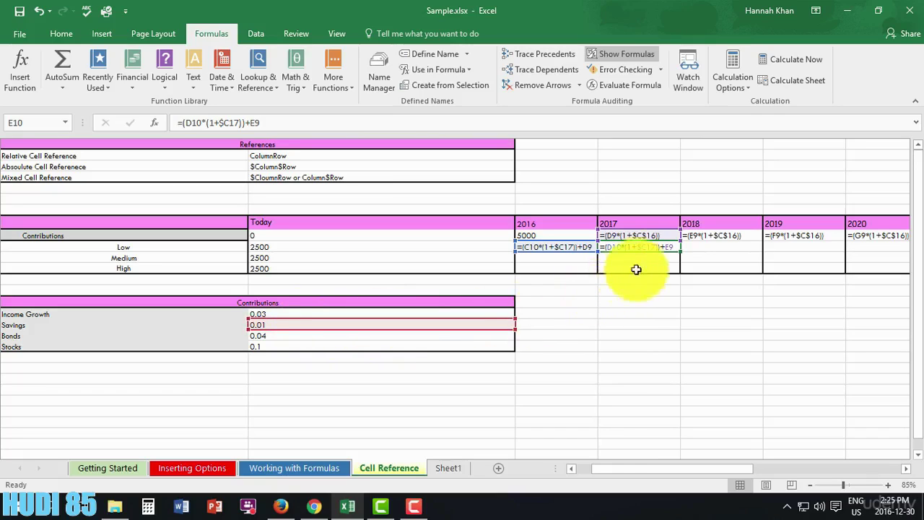
{"action": "left_click", "coordinate": [644, 237]}
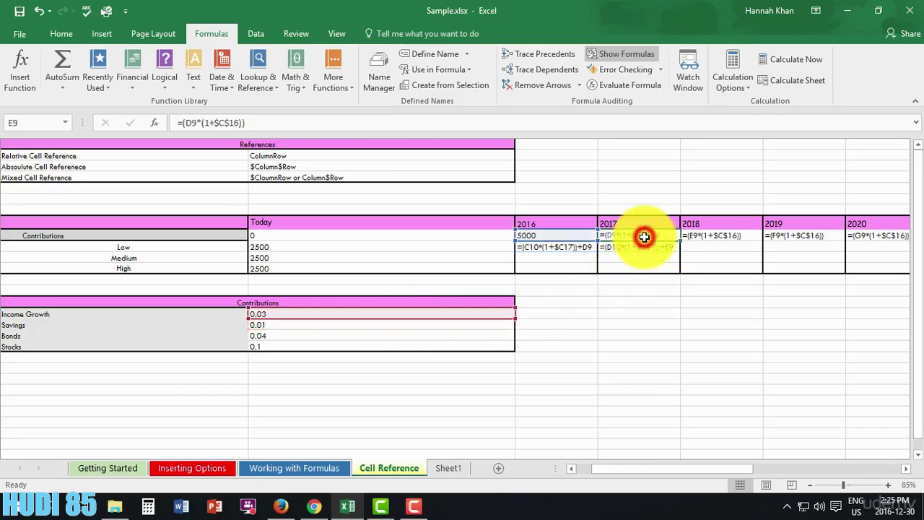
{"action": "left_click", "coordinate": [644, 257]}
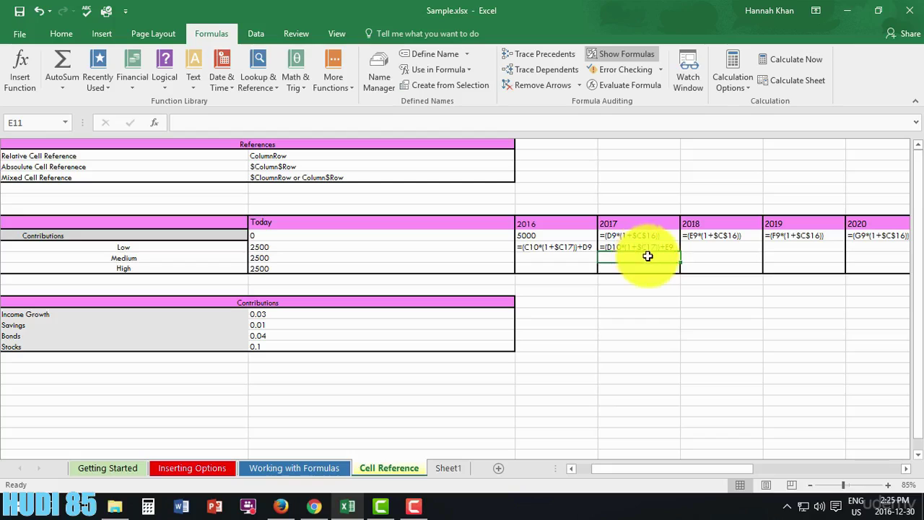
{"action": "left_click", "coordinate": [649, 247]}
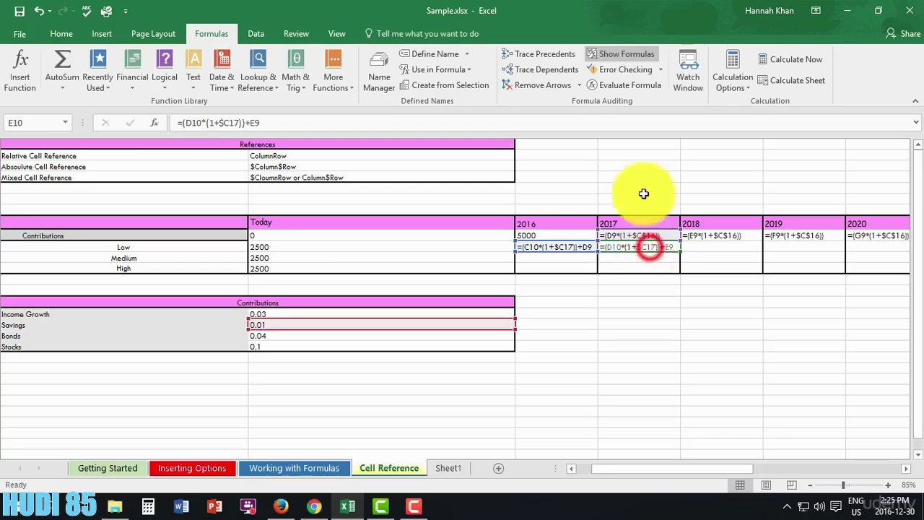
Show values and fill E10's Low balance formula through 2034, ending at 139369.5.
{"action": "left_click", "coordinate": [631, 55]}
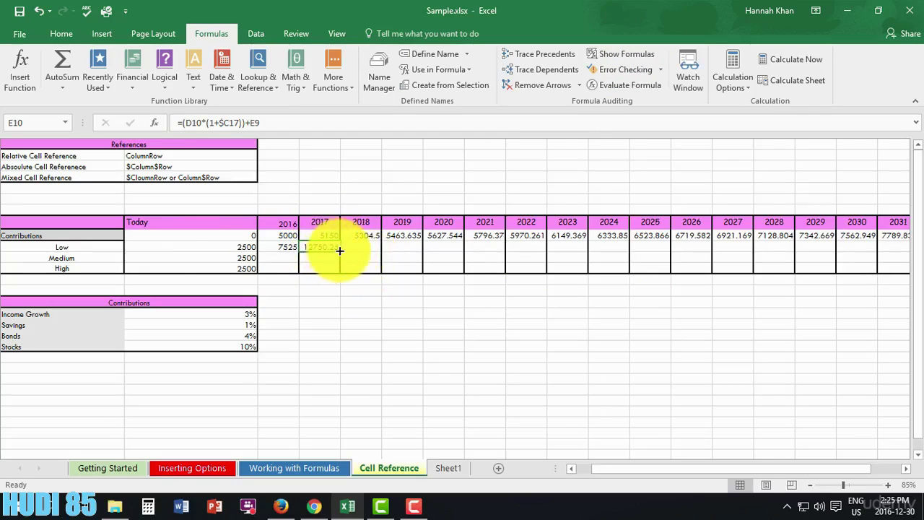
{"action": "left_click_drag", "start_coordinate": [340, 250], "coordinate": [775, 243]}
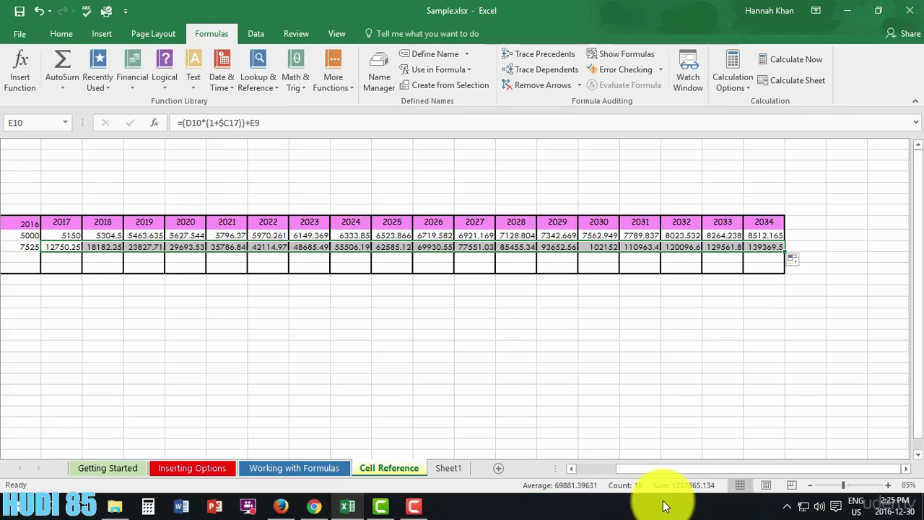
{"action": "left_click_drag", "start_coordinate": [644, 470], "coordinate": [553, 476]}
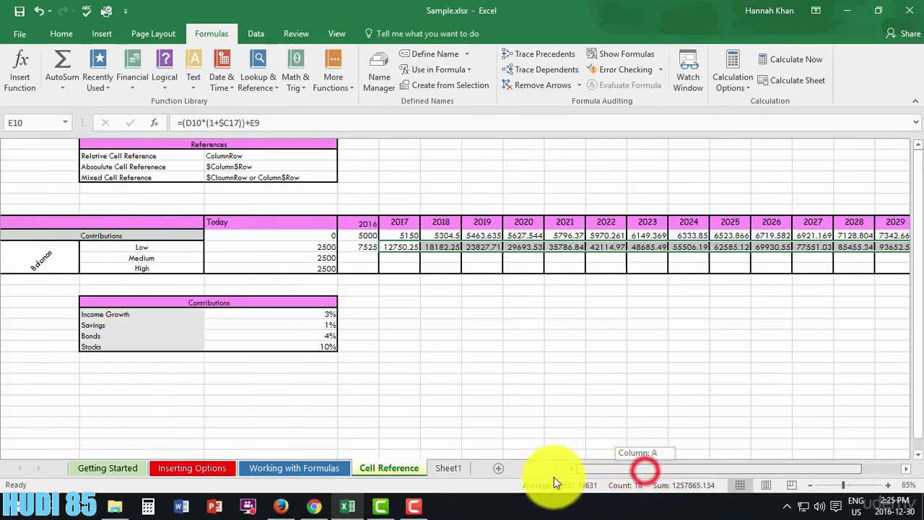
{"action": "left_click", "coordinate": [326, 311]}
On the Working with Formulas sheet, clear H3's =30+20+10 and review arguments E3, F3, G3.
{"action": "left_click", "coordinate": [327, 322]}
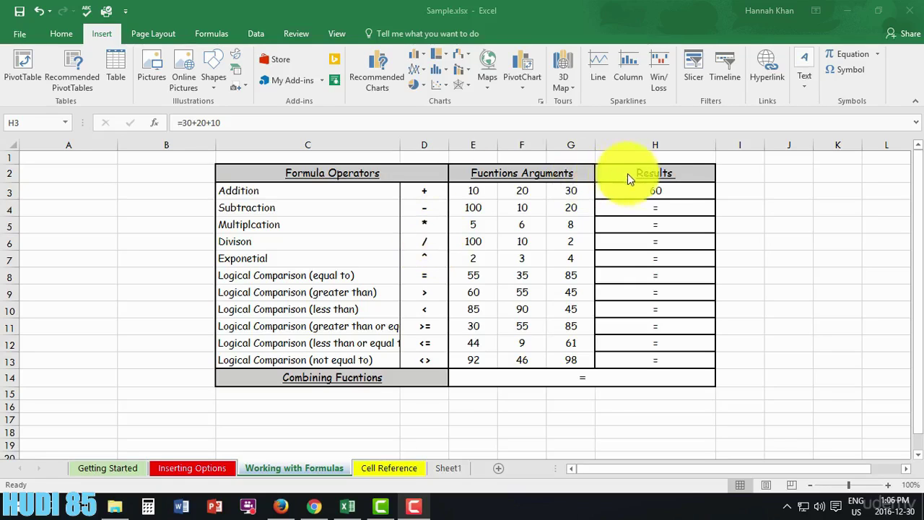
{"action": "left_click", "coordinate": [652, 190]}
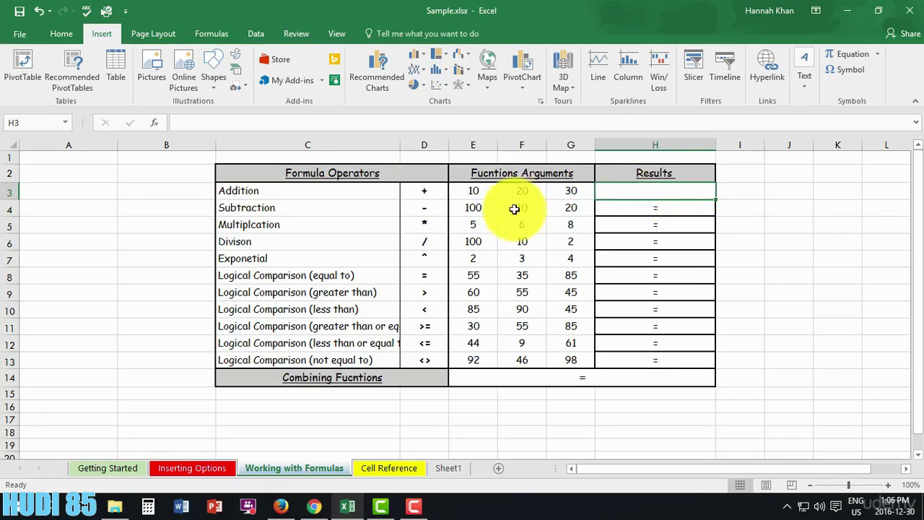
{"action": "left_click", "coordinate": [472, 191]}
{"action": "left_click", "coordinate": [522, 191]}
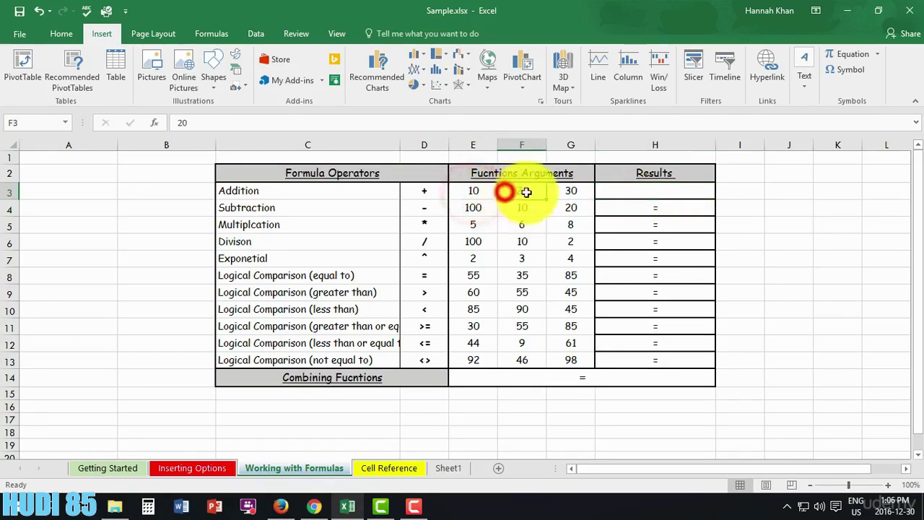
{"action": "left_click", "coordinate": [570, 191]}
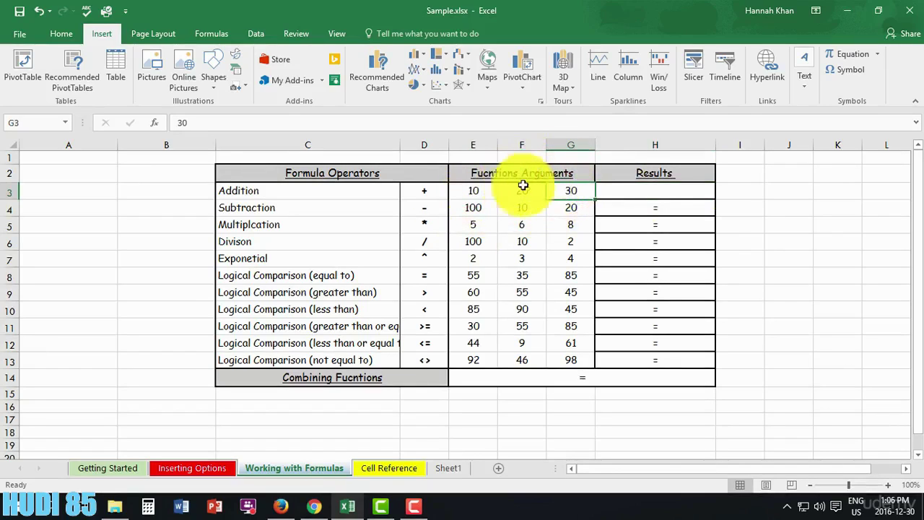
{"action": "left_click", "coordinate": [644, 191]}
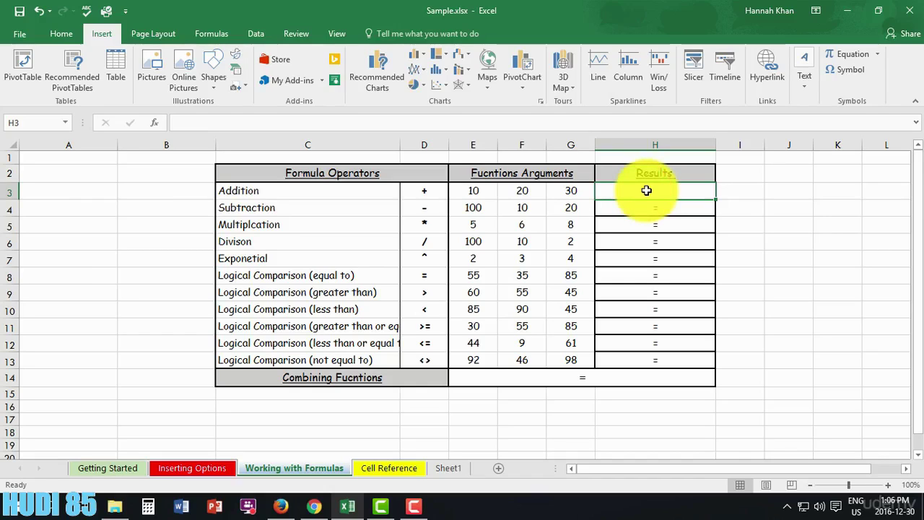
Enter =10+20+30 in H3 to get 60.
{"action": "type", "text": "=10"}
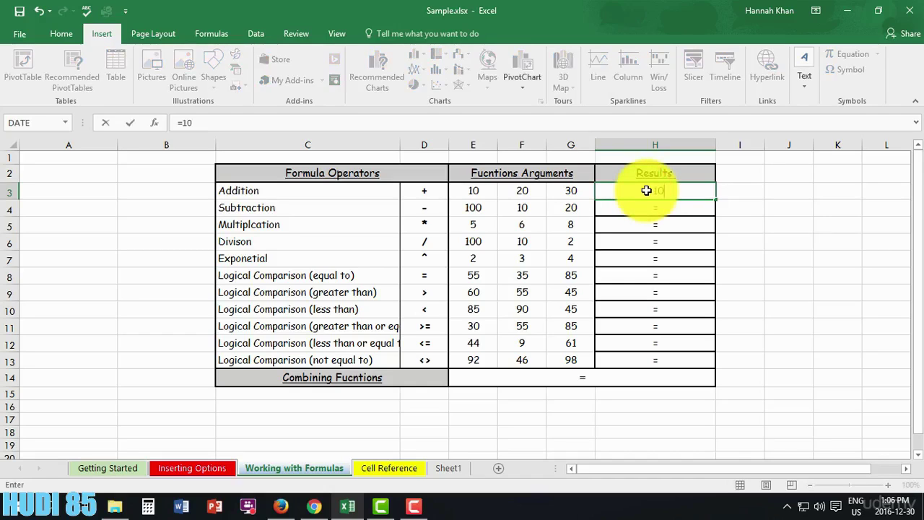
{"action": "type", "text": "+20+30"}
{"action": "key", "text": "Return"}
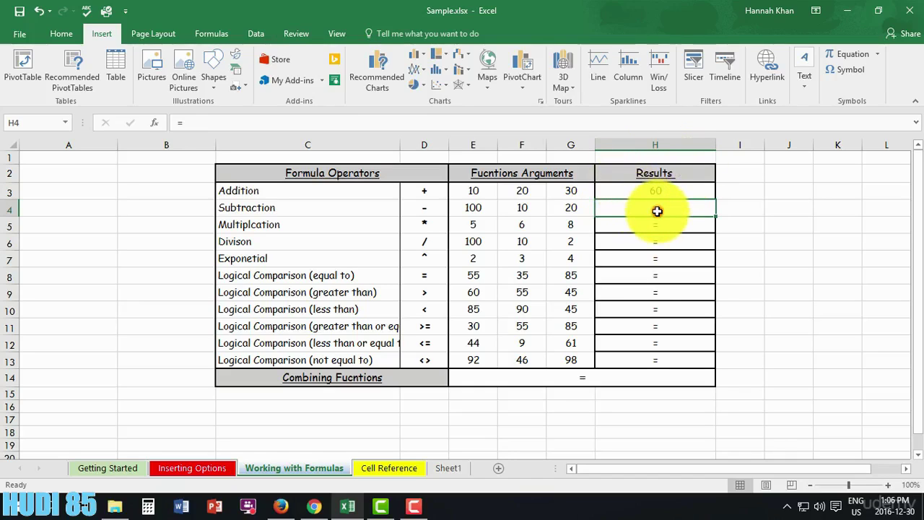
{"action": "left_click", "coordinate": [657, 210]}
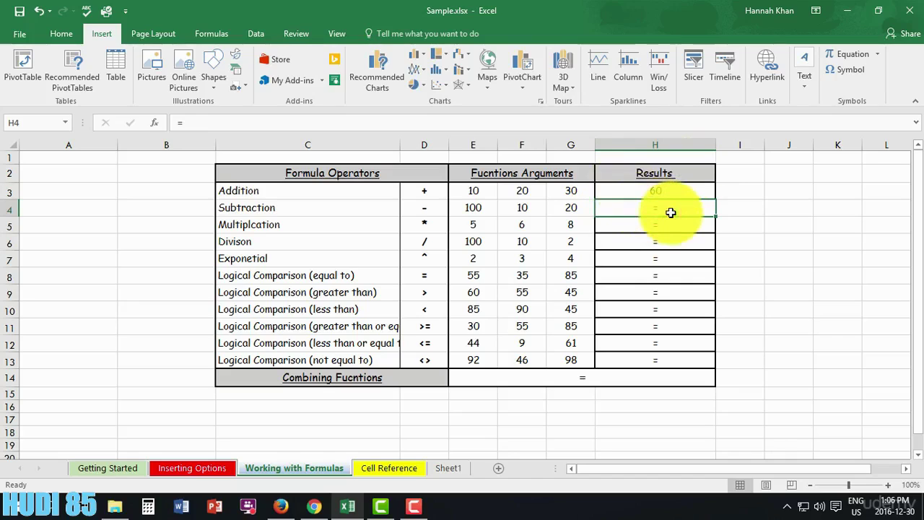
Make H4 the formula =100-10-20 showing 70, then empty the Addition result H3.
{"action": "type", "text": "100"}
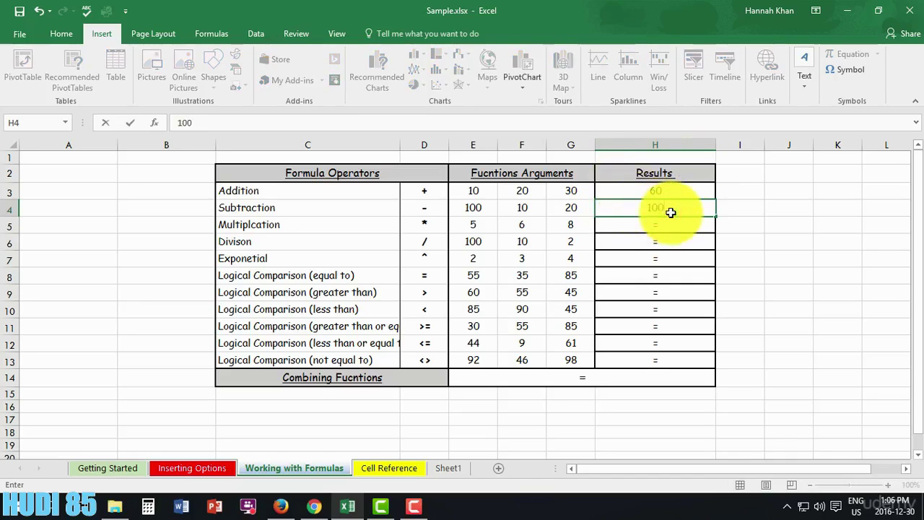
{"action": "type", "text": "-10-20"}
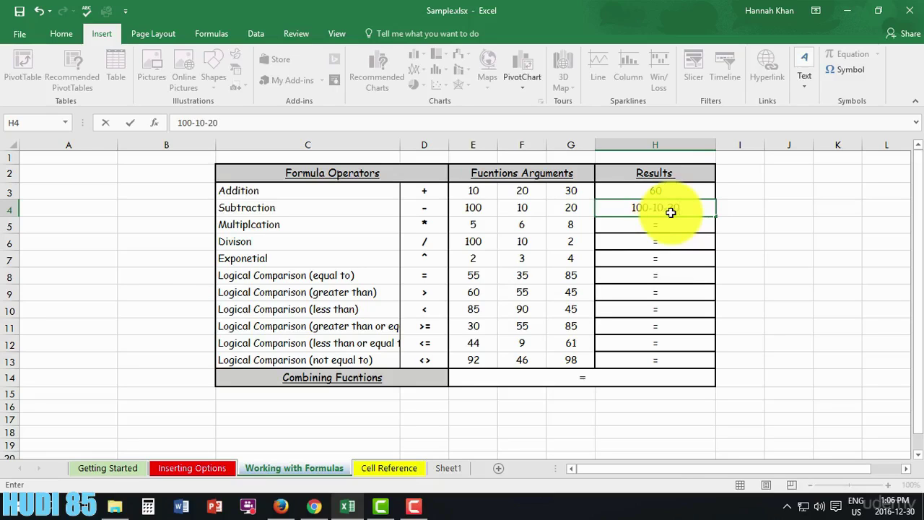
{"action": "key", "text": "Left"}
{"action": "key", "text": "Left"}
{"action": "key", "text": "Left"}
{"action": "key", "text": "Left"}
{"action": "key", "text": "Right"}
{"action": "key", "text": "Right"}
{"action": "key", "text": "Right"}
{"action": "key", "text": "Right"}
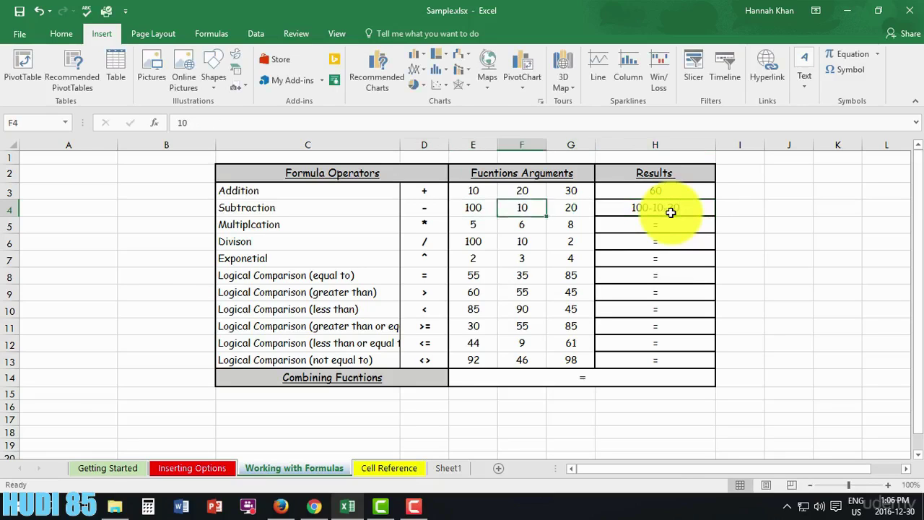
{"action": "left_click", "coordinate": [186, 122]}
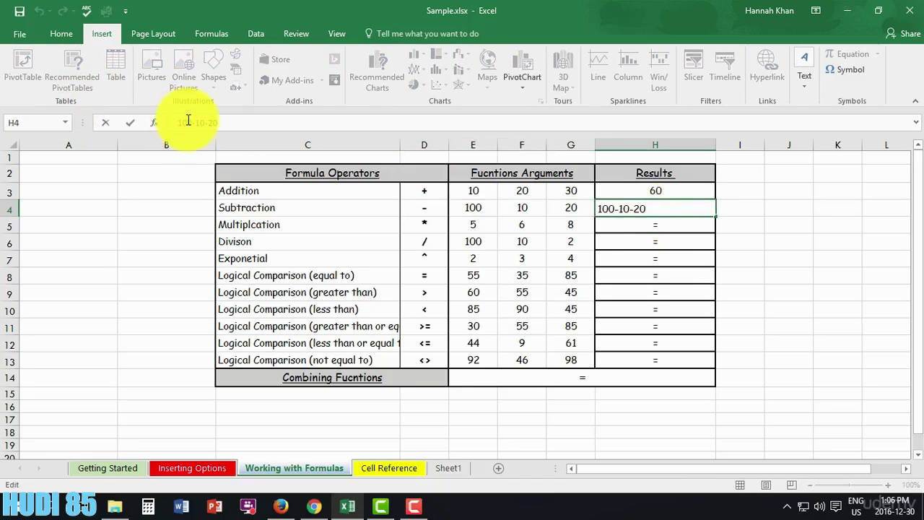
{"action": "type", "text": "="}
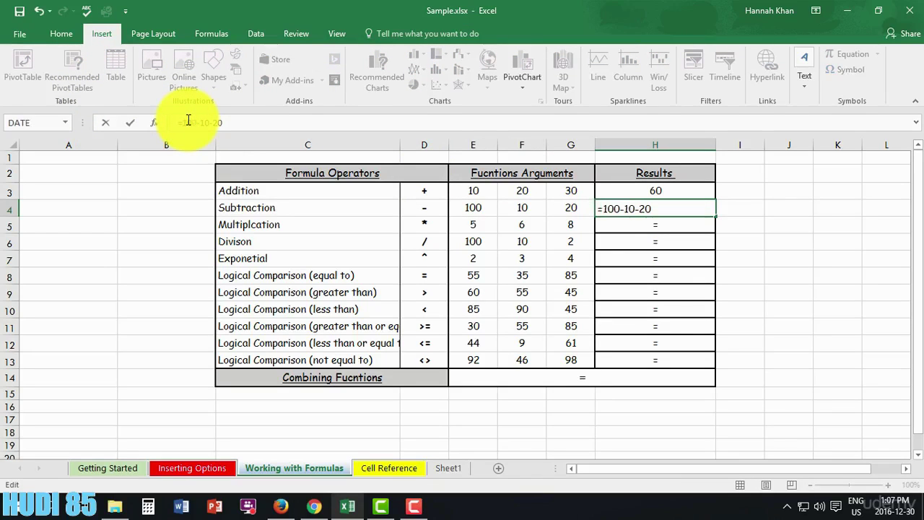
{"action": "left_click", "coordinate": [680, 207]}
{"action": "key", "text": "Return"}
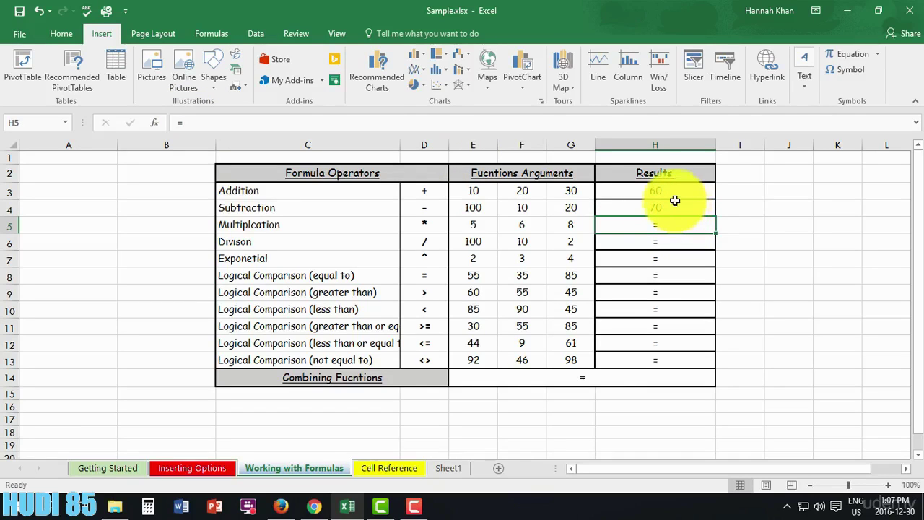
{"action": "left_click", "coordinate": [660, 188]}
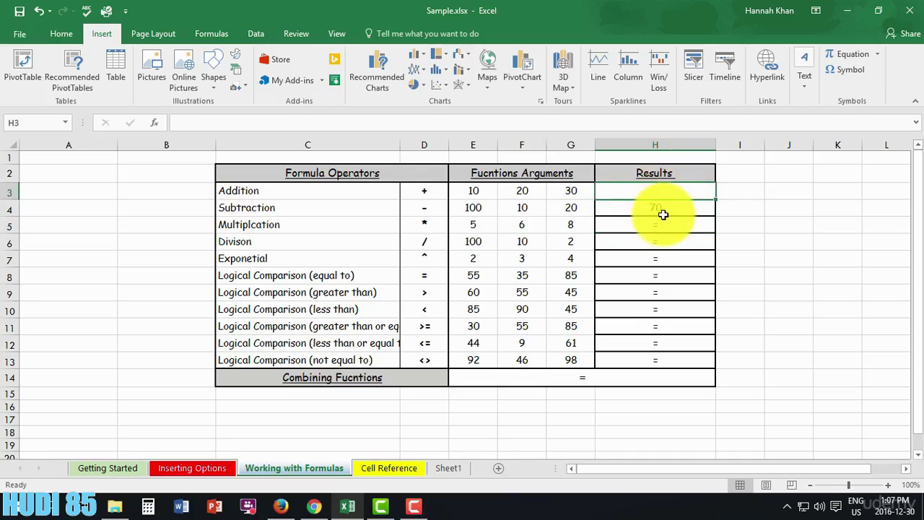
Build =E3+F3+G3 in H3 by clicking each argument cell, returning 60.
{"action": "left_click", "coordinate": [662, 207]}
{"action": "left_click", "coordinate": [659, 192]}
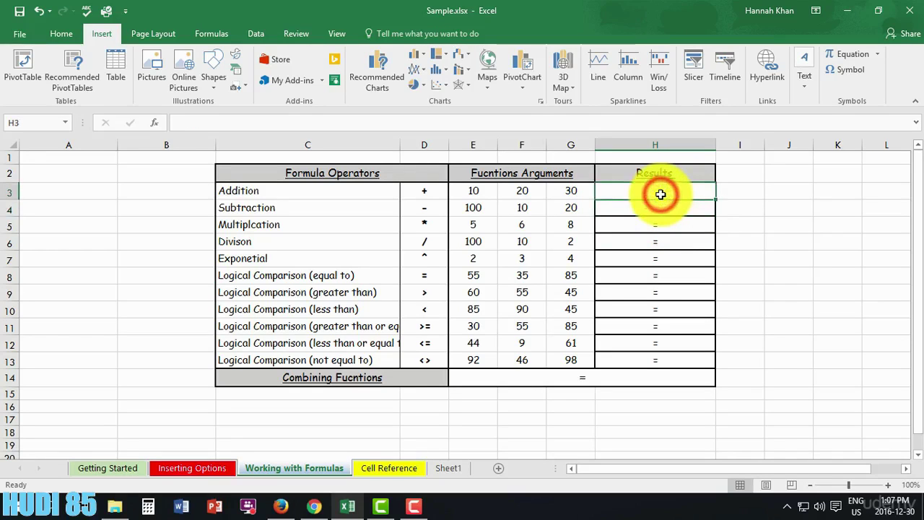
{"action": "type", "text": "="}
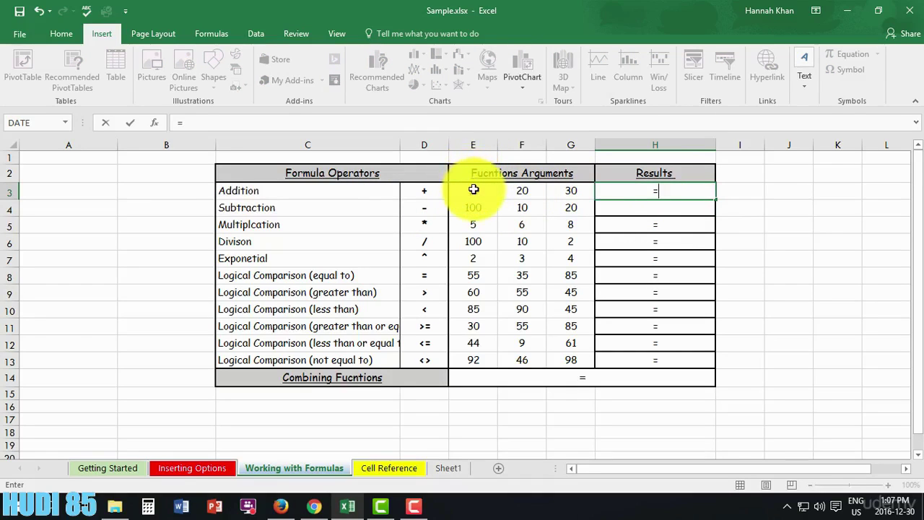
{"action": "type", "text": "E"}
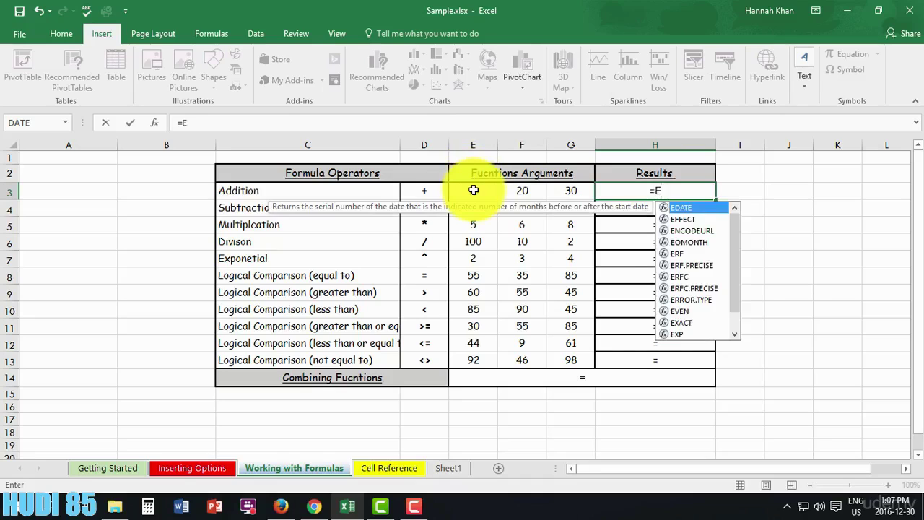
{"action": "type", "text": "3"}
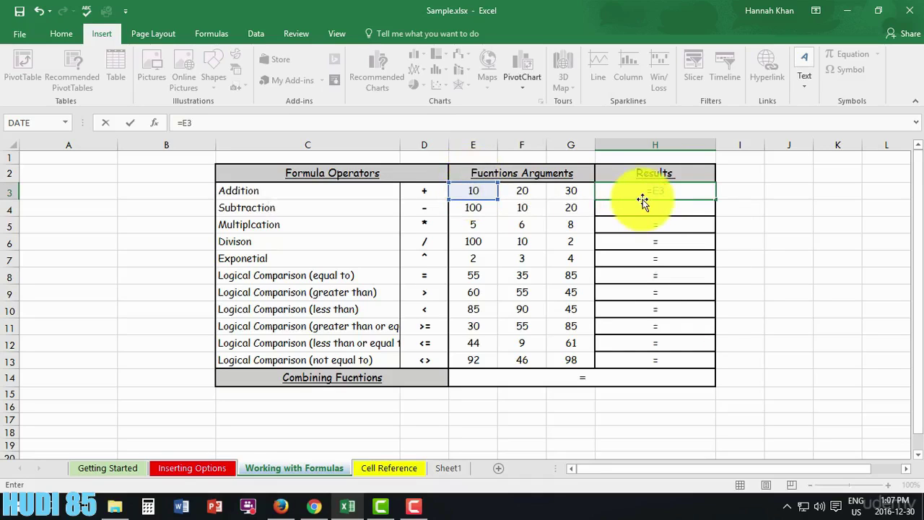
{"action": "key", "text": "BackSpace"}
{"action": "key", "text": "BackSpace"}
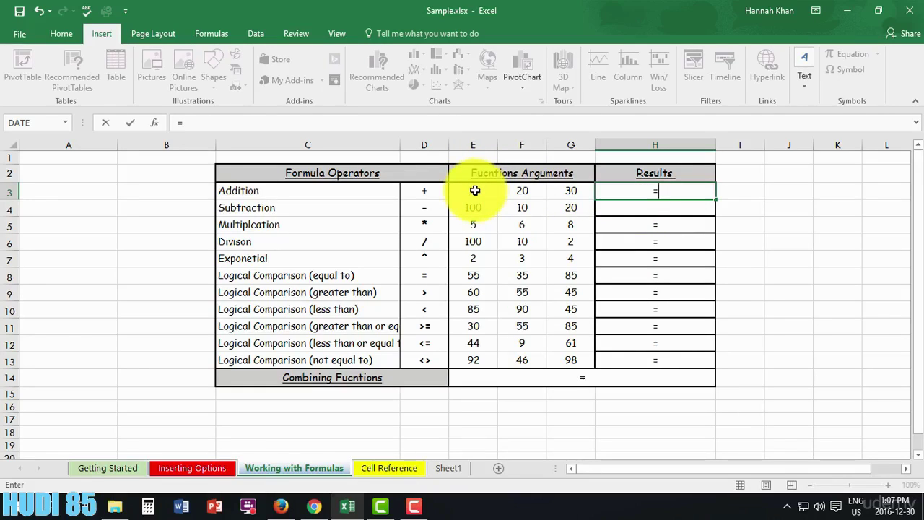
{"action": "left_click", "coordinate": [475, 190]}
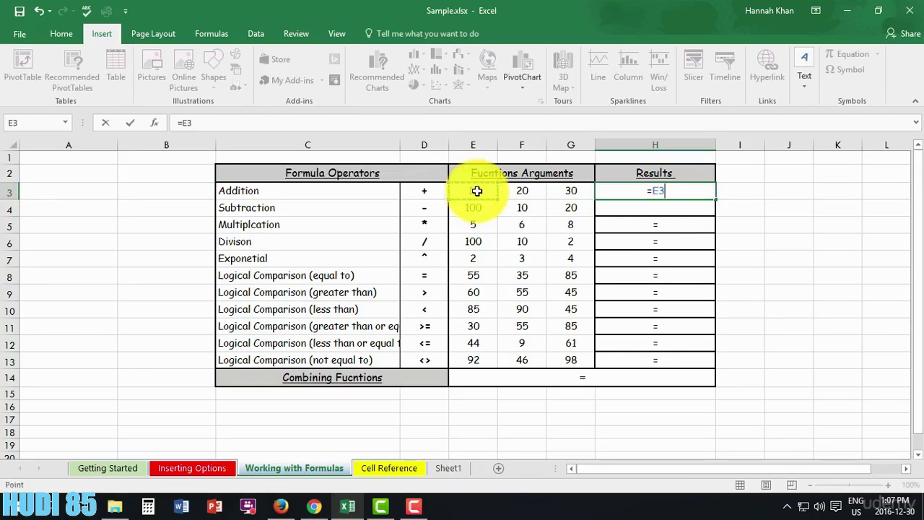
{"action": "type", "text": "+"}
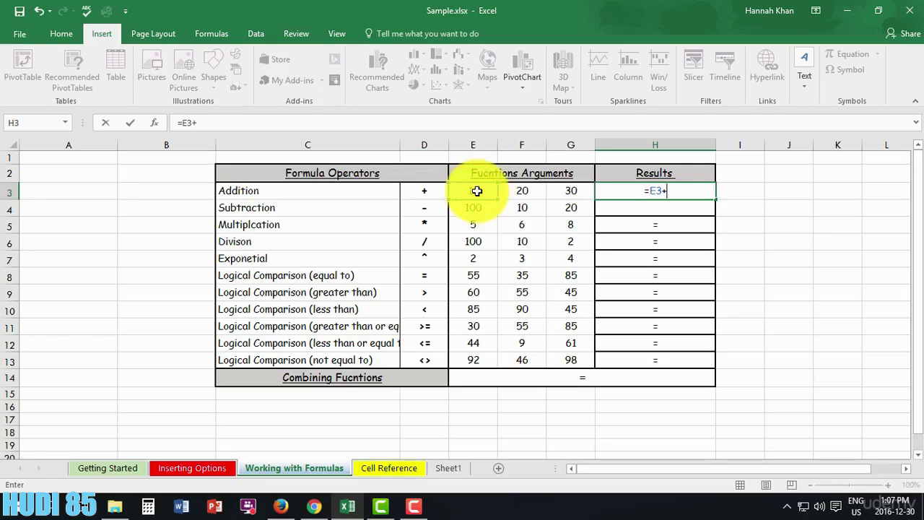
{"action": "left_click", "coordinate": [519, 191]}
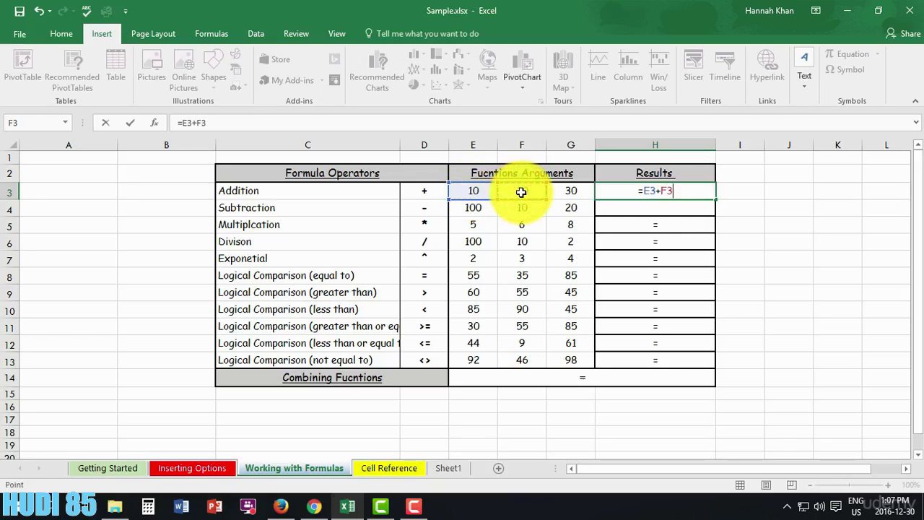
{"action": "type", "text": "+"}
{"action": "left_click", "coordinate": [572, 191]}
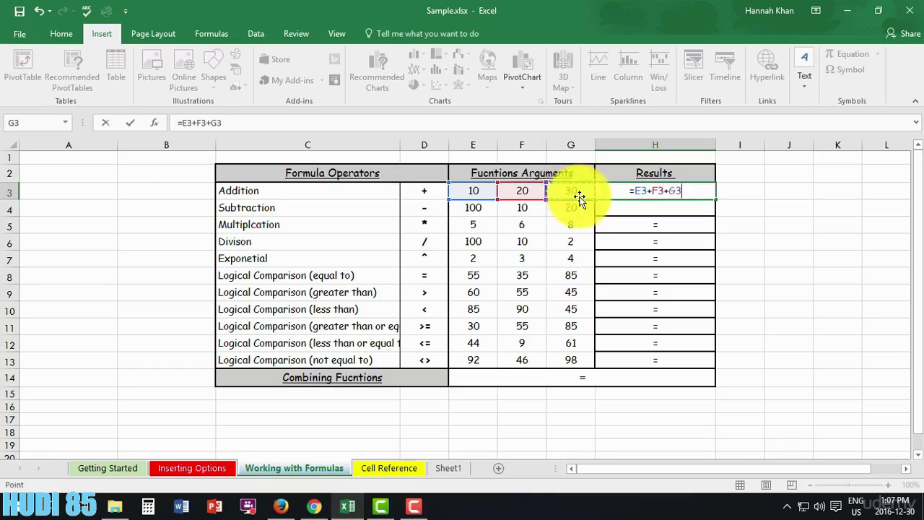
{"action": "key", "text": "Return"}
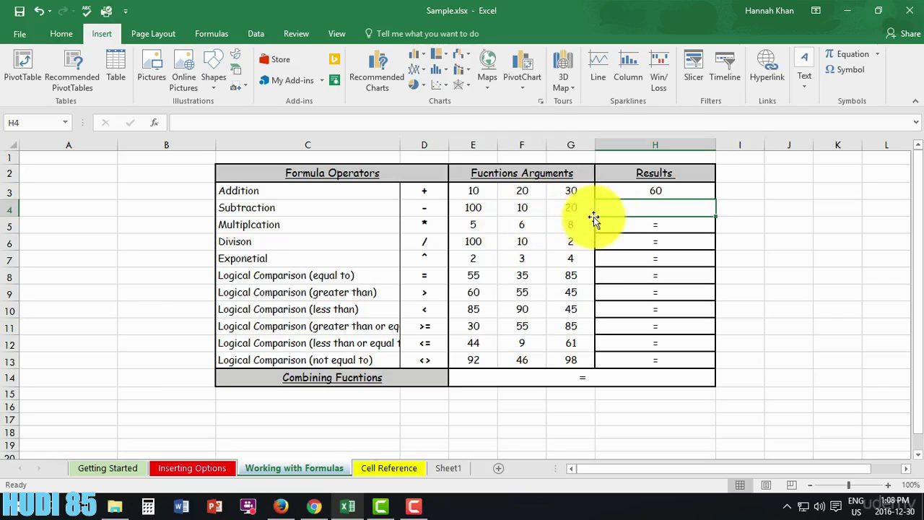
Enter =E4-F4-G4 in H4 so the Subtraction result shows 70.
{"action": "key", "text": "F2"}
{"action": "type", "text": "="}
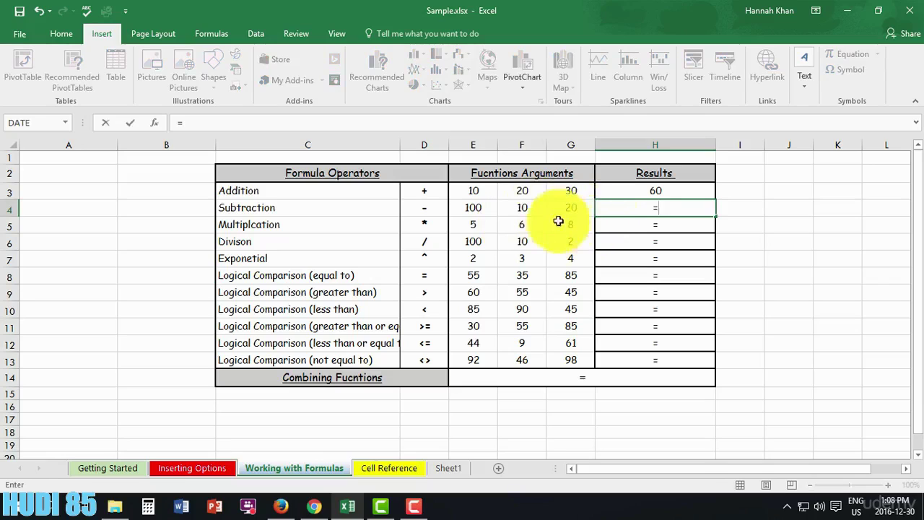
{"action": "left_click", "coordinate": [473, 207]}
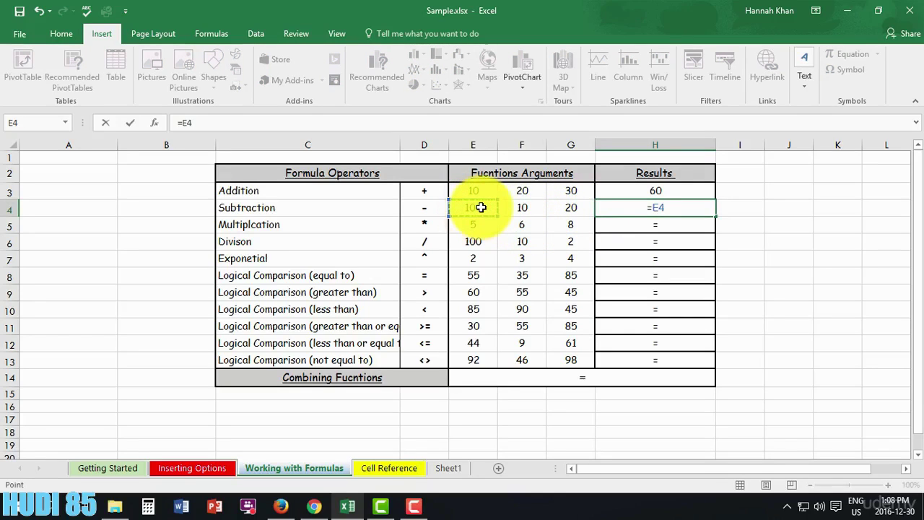
{"action": "type", "text": "-"}
{"action": "left_click", "coordinate": [526, 207]}
{"action": "type", "text": "-"}
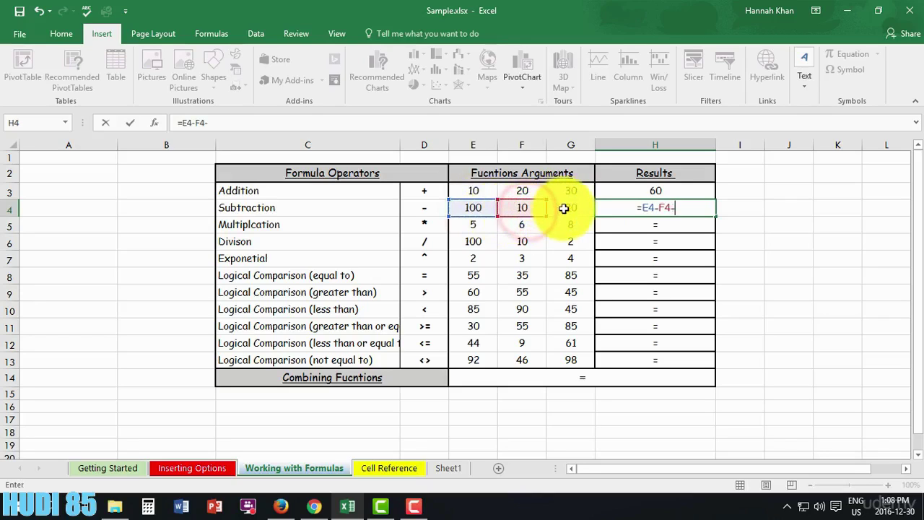
{"action": "left_click", "coordinate": [563, 208]}
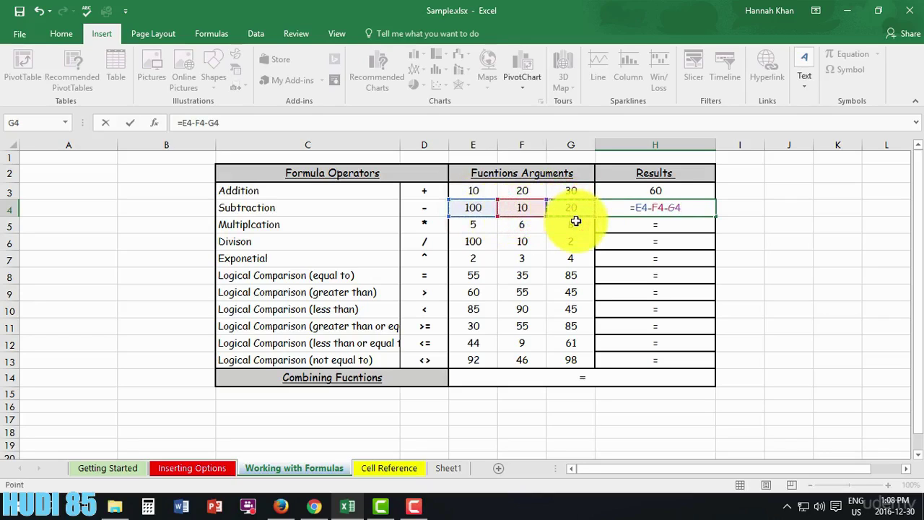
{"action": "key", "text": "Return"}
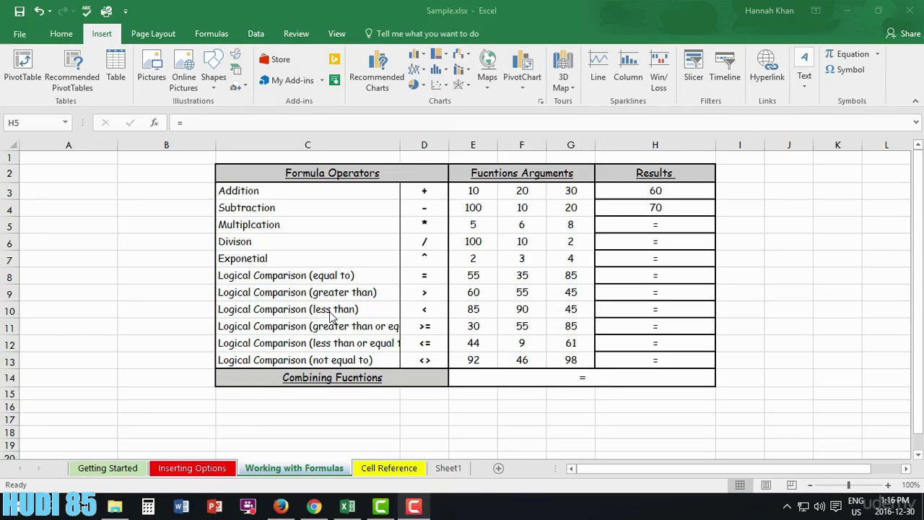
Replace H5's old entry with =5*6*8, giving 240, then clear H5 again.
{"action": "left_click", "coordinate": [648, 225]}
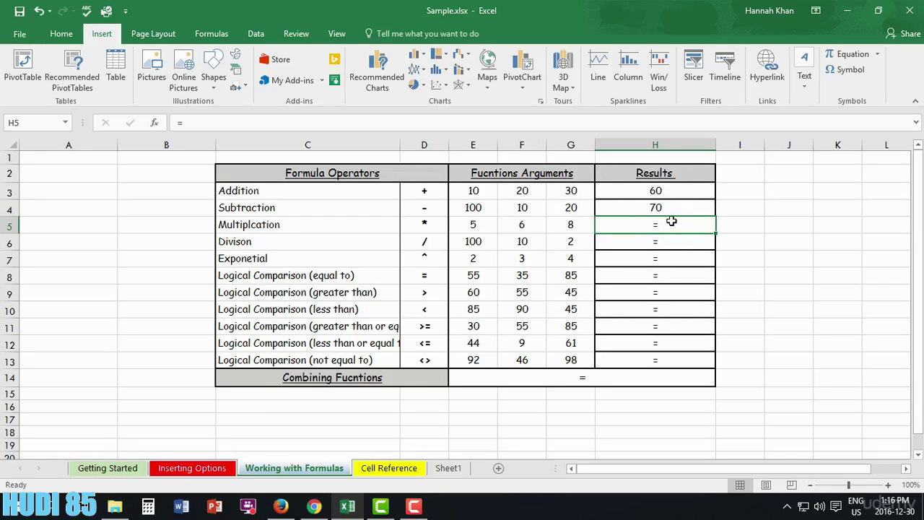
{"action": "type", "text": "+"}
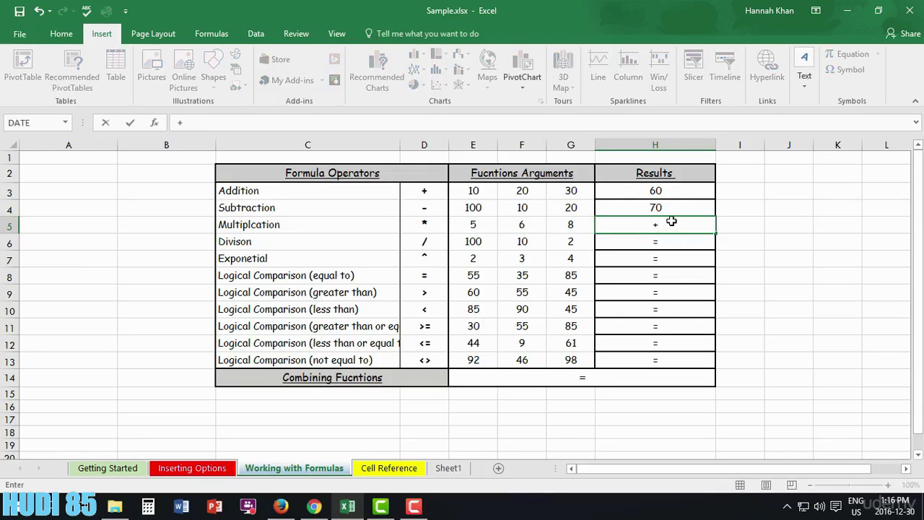
{"action": "key", "text": "Home"}
{"action": "key", "text": "BackSpace"}
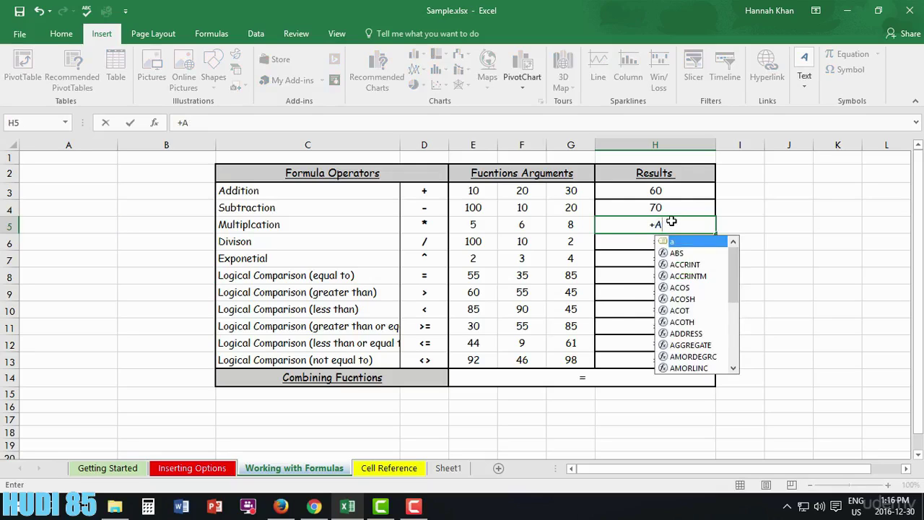
{"action": "type", "text": "=="}
{"action": "key", "text": "BackSpace"}
{"action": "key", "text": "BackSpace"}
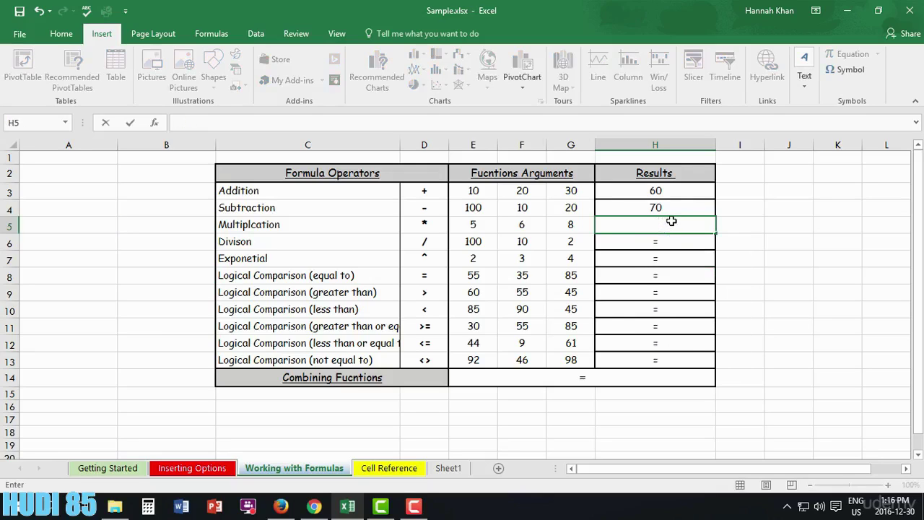
{"action": "type", "text": "=5*"}
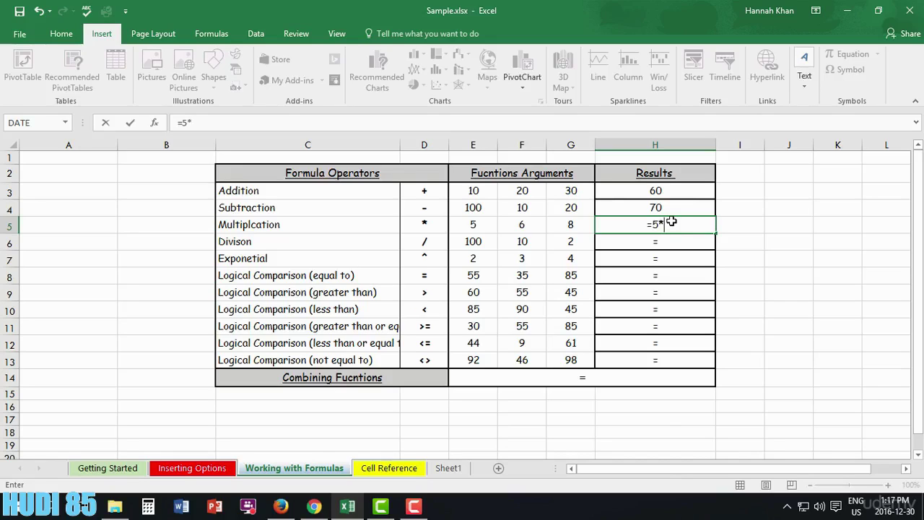
{"action": "type", "text": "6*8"}
{"action": "key", "text": "Return"}
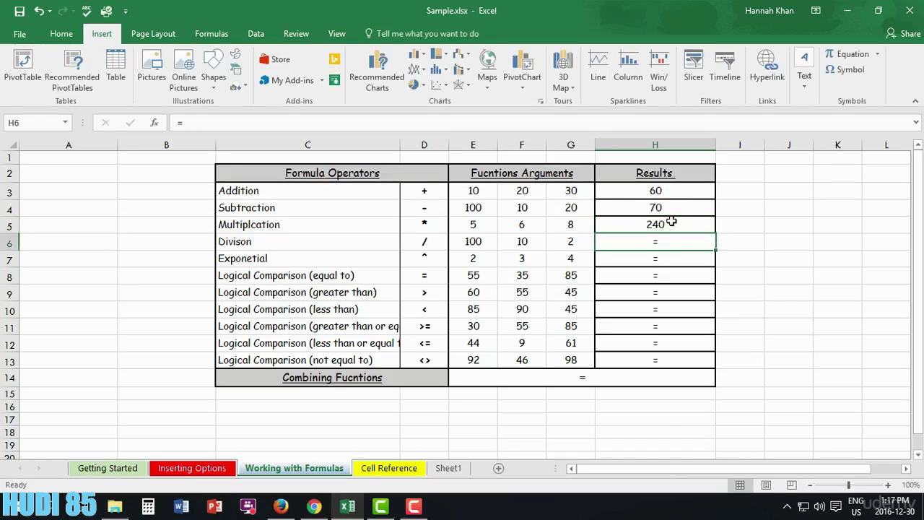
{"action": "left_click", "coordinate": [663, 225]}
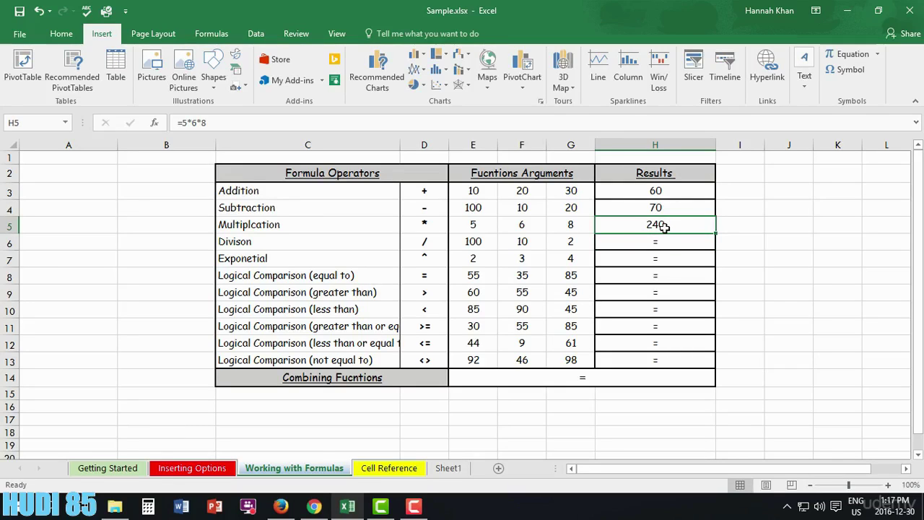
{"action": "key", "text": "BackSpace"}
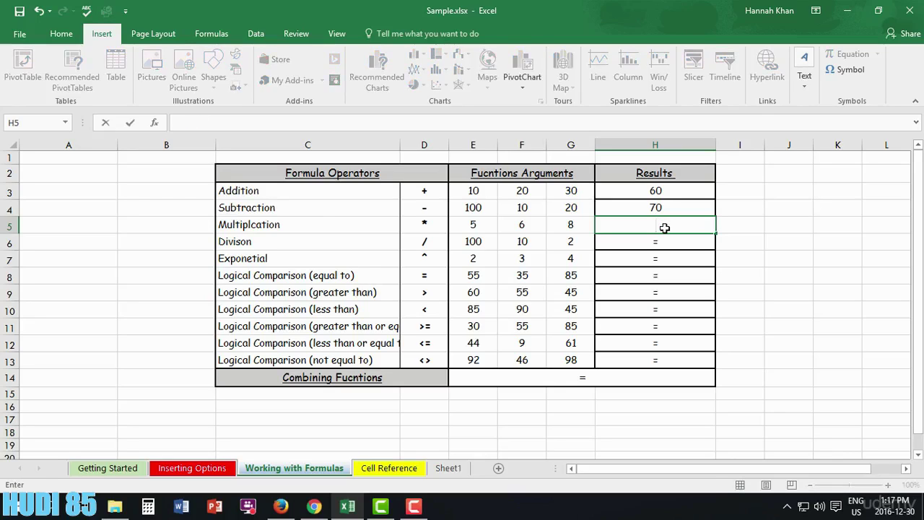
Enter =E5*F5*G5 in H5 so the Multiplication result shows 240.
{"action": "type", "text": "="}
{"action": "left_click", "coordinate": [476, 227]}
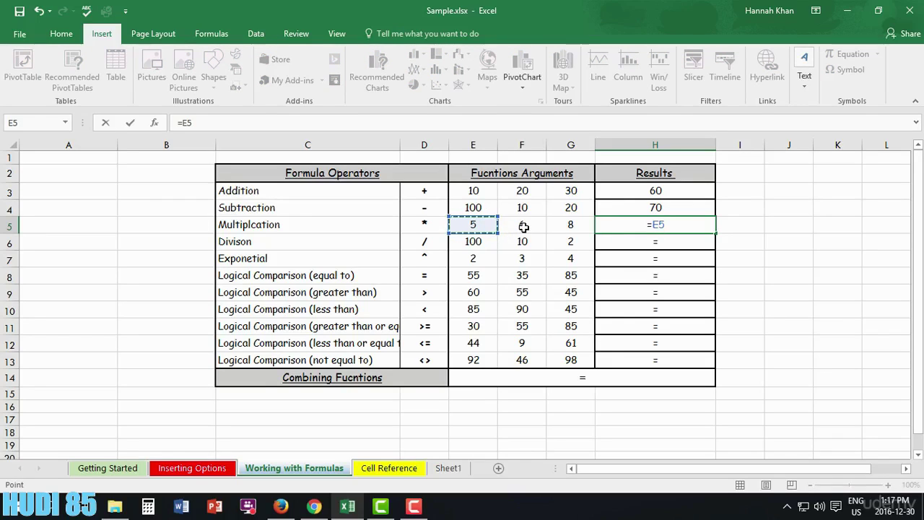
{"action": "type", "text": "*"}
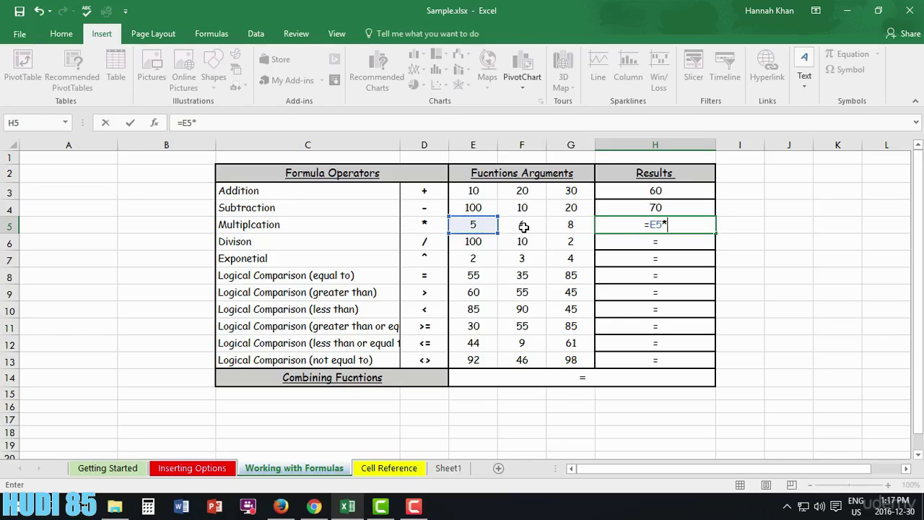
{"action": "left_click", "coordinate": [523, 227]}
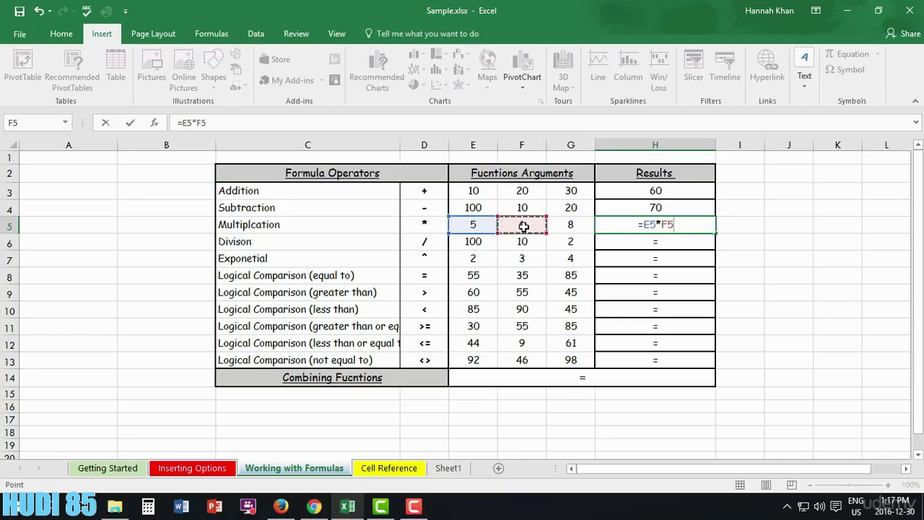
{"action": "type", "text": "*"}
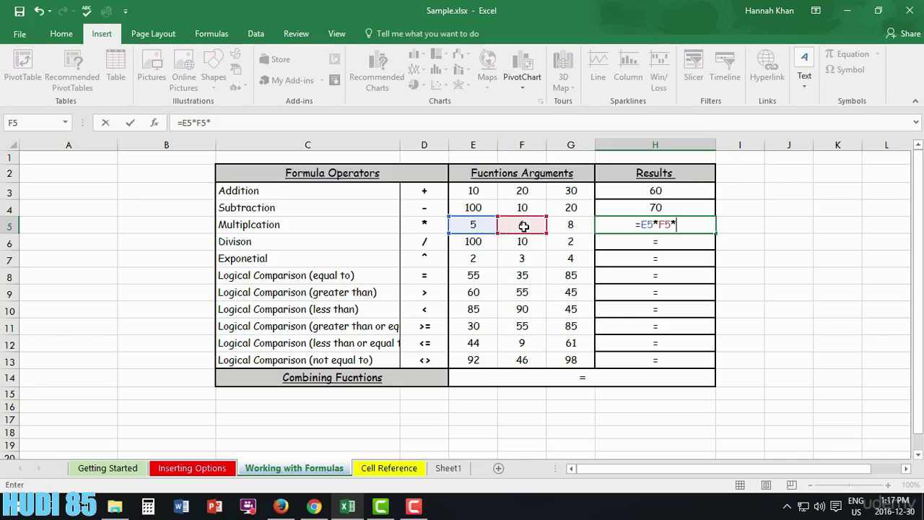
{"action": "left_click", "coordinate": [566, 225]}
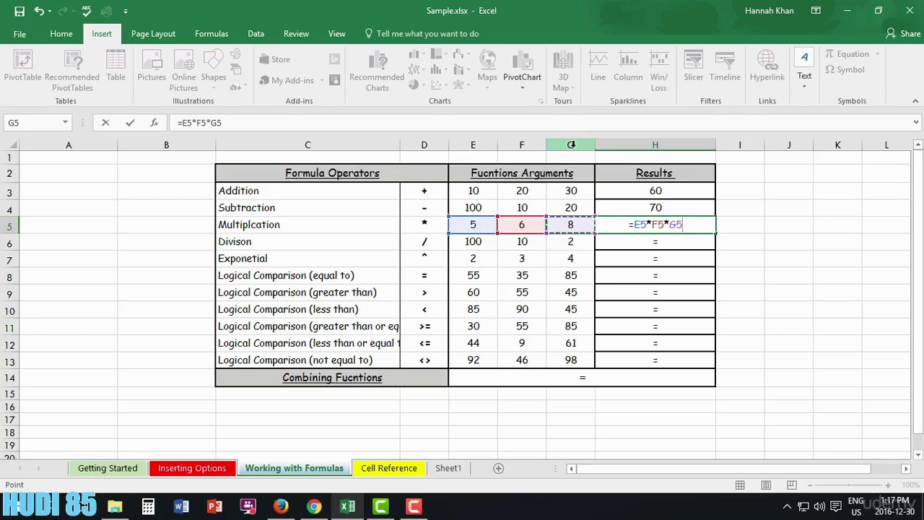
{"action": "key", "text": "ctrl+Return"}
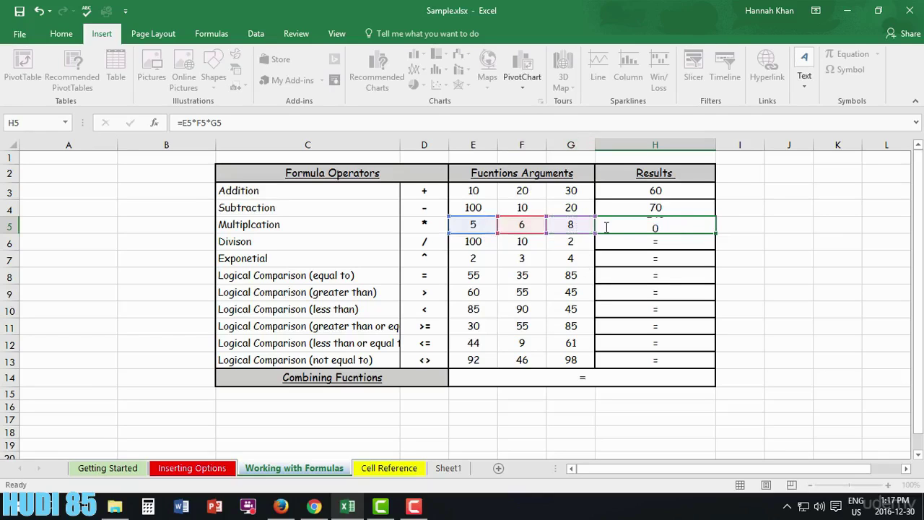
{"action": "left_click", "coordinate": [618, 245]}
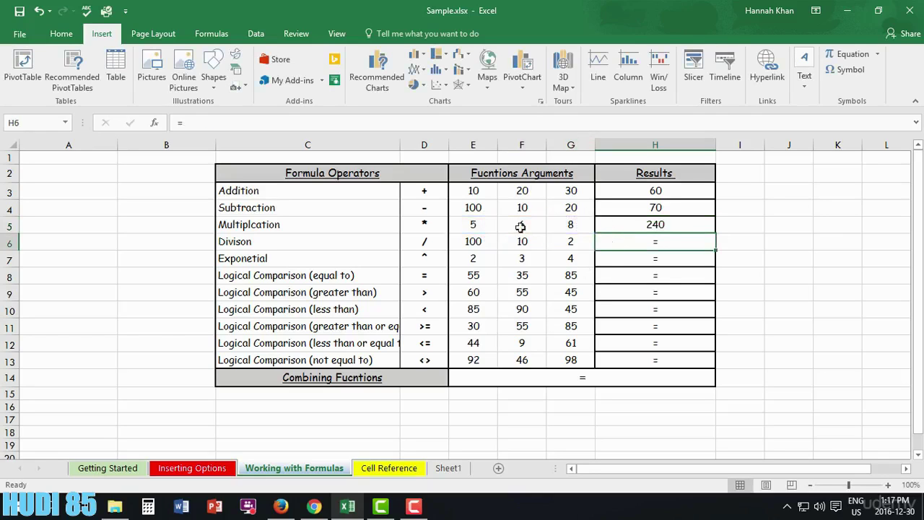
{"action": "left_click", "coordinate": [671, 225]}
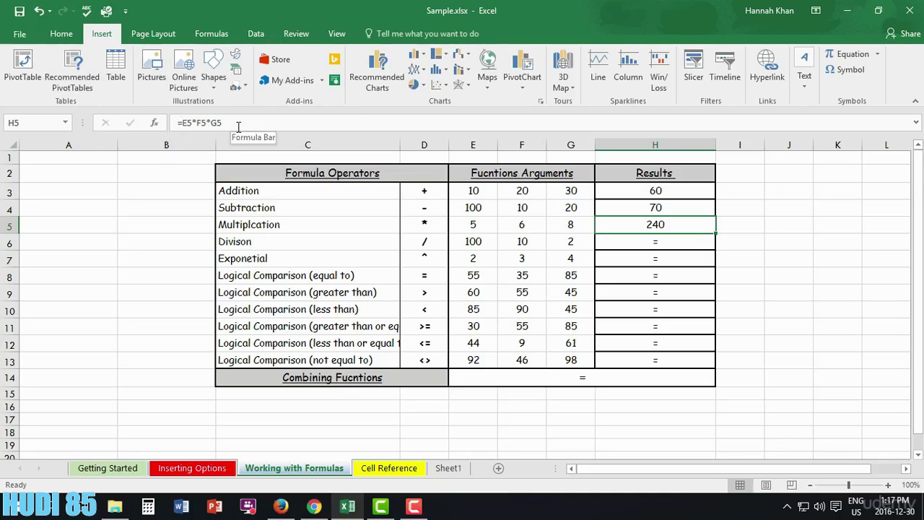
Type 5*6*8 into H5 in place of the cell-reference formula.
{"action": "right_click", "coordinate": [664, 226]}
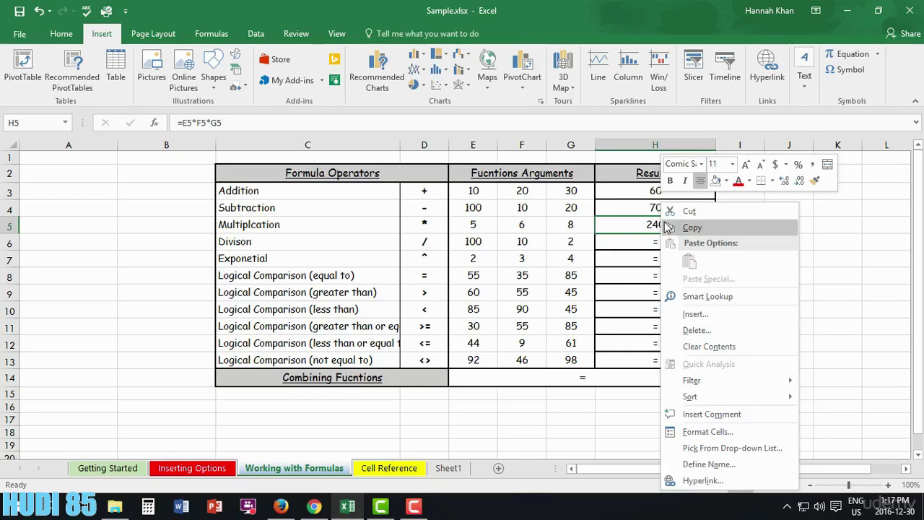
{"action": "left_click", "coordinate": [830, 240]}
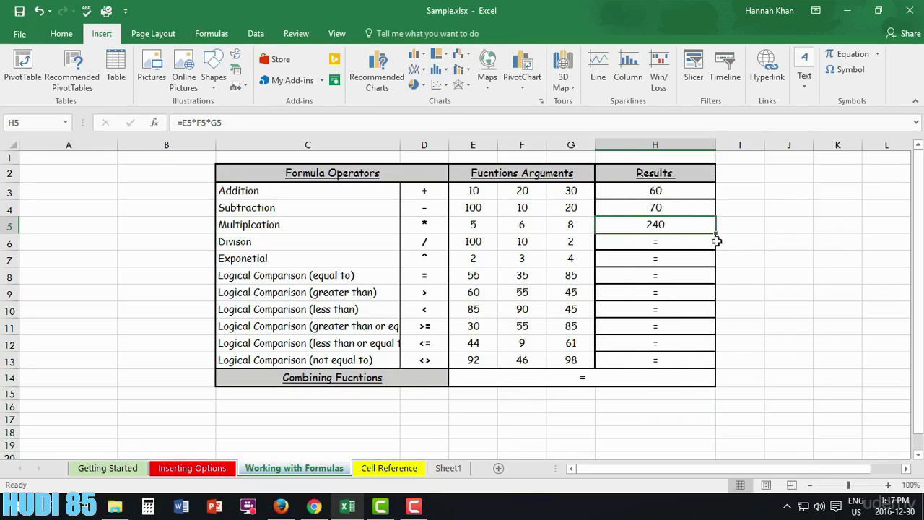
{"action": "double_click", "coordinate": [675, 226]}
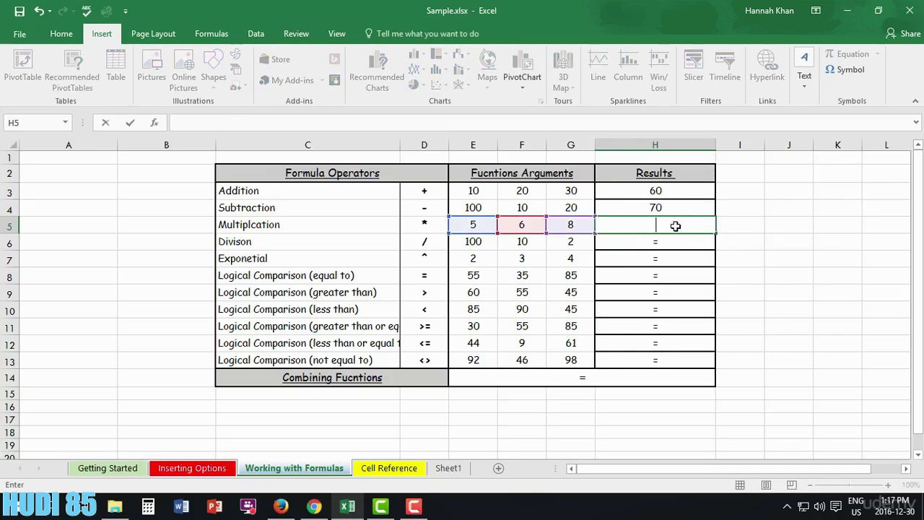
{"action": "type", "text": "5*"}
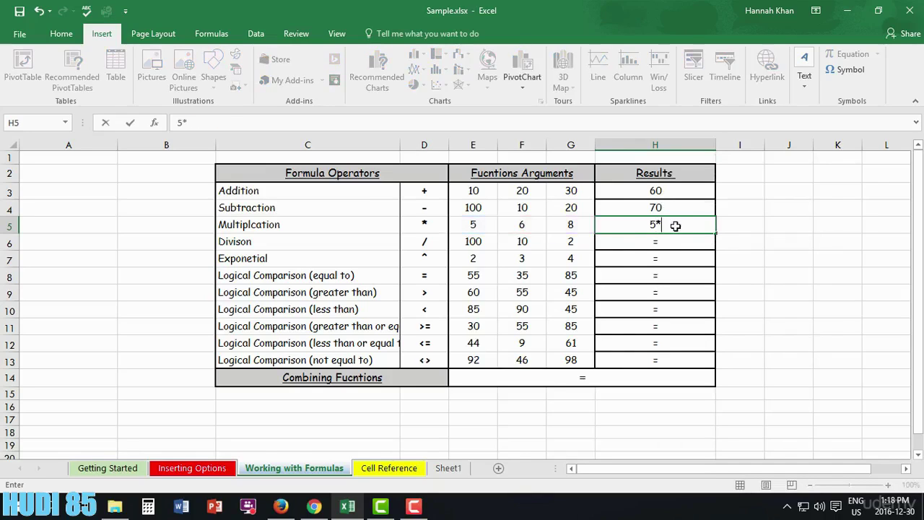
{"action": "type", "text": "6*8"}
{"action": "key", "text": "Return"}
Add the leading = in the formula bar so H5 holds =5*6*8, returning 240.
{"action": "left_click", "coordinate": [639, 224]}
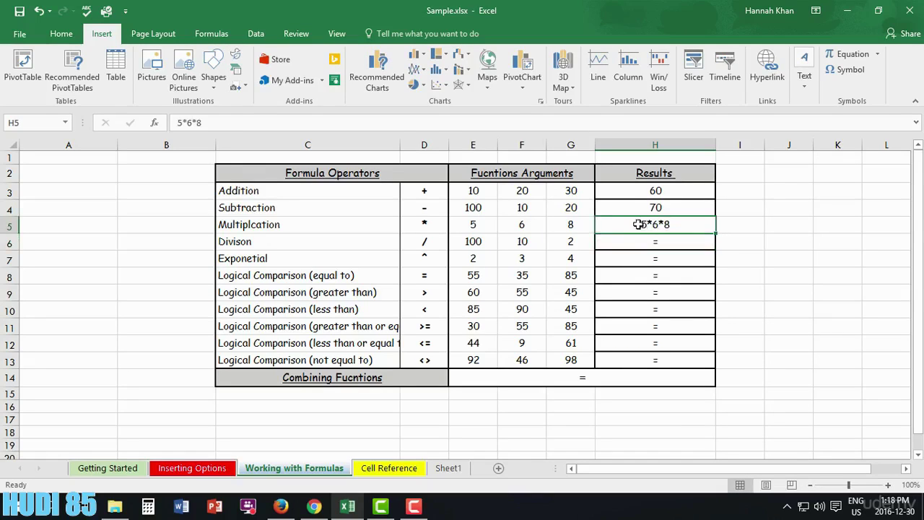
{"action": "left_click", "coordinate": [176, 123]}
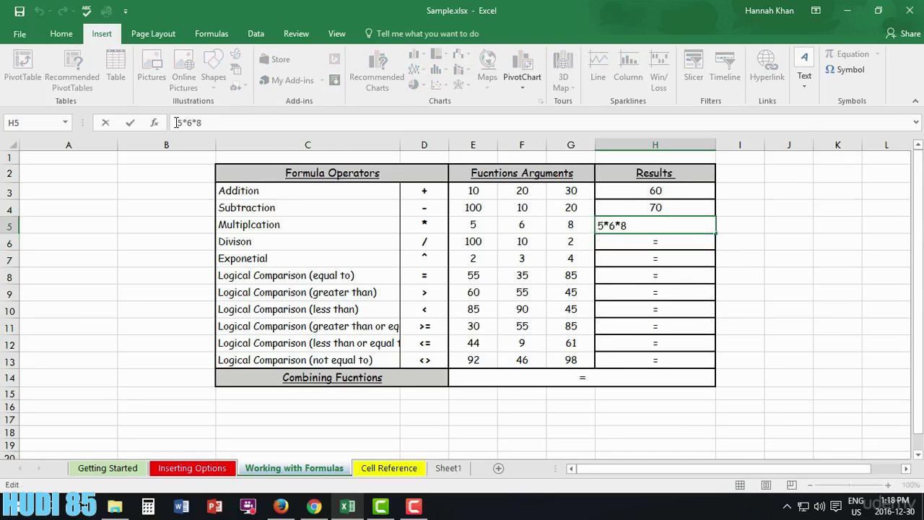
{"action": "type", "text": "="}
{"action": "key", "text": "BackSpace"}
{"action": "type", "text": "="}
{"action": "key", "text": "Return"}
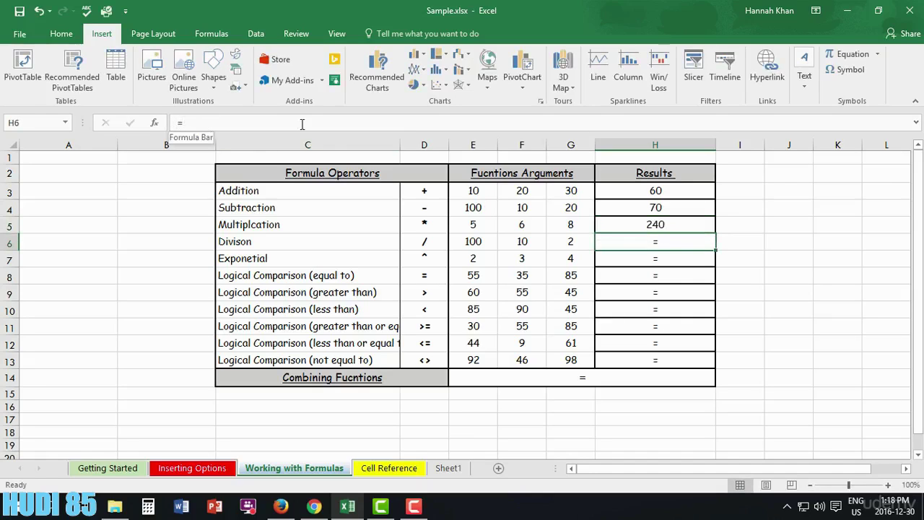
{"action": "left_click", "coordinate": [633, 224]}
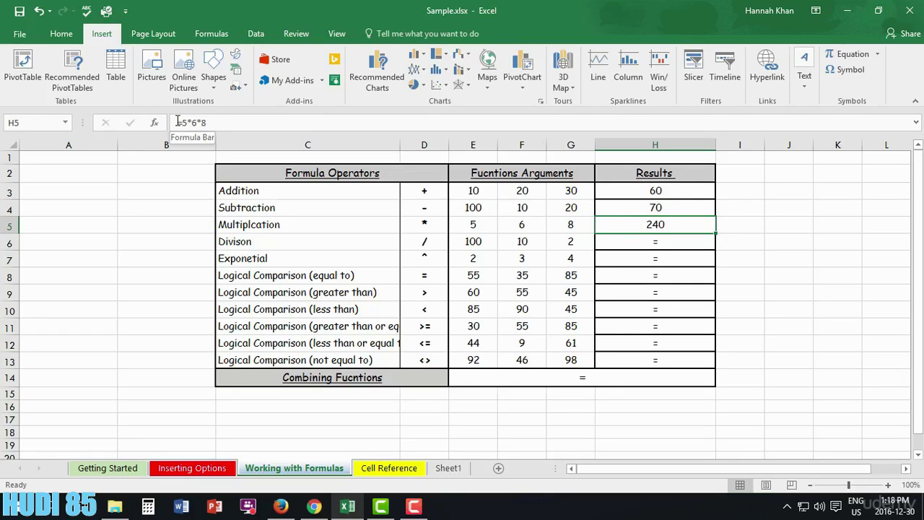
Try the constant division =10/20 in H6, then clear the Division result cell.
{"action": "left_click", "coordinate": [669, 248]}
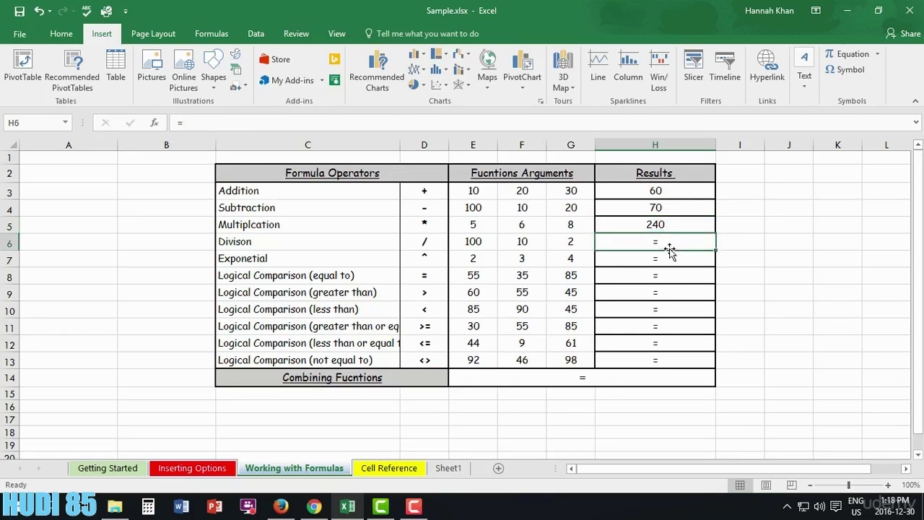
{"action": "type", "text": "="}
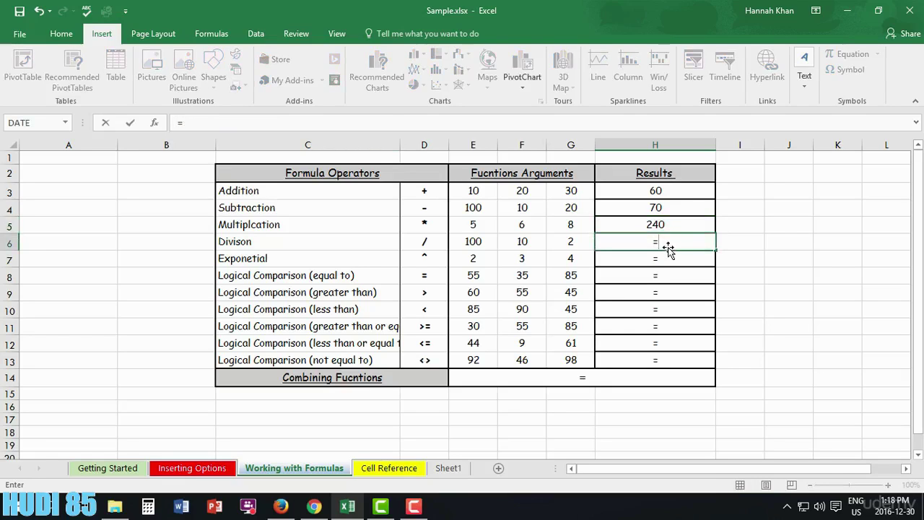
{"action": "type", "text": "10/10"}
{"action": "key", "text": "BackSpace"}
{"action": "key", "text": "BackSpace"}
{"action": "type", "text": "20"}
{"action": "key", "text": "Return"}
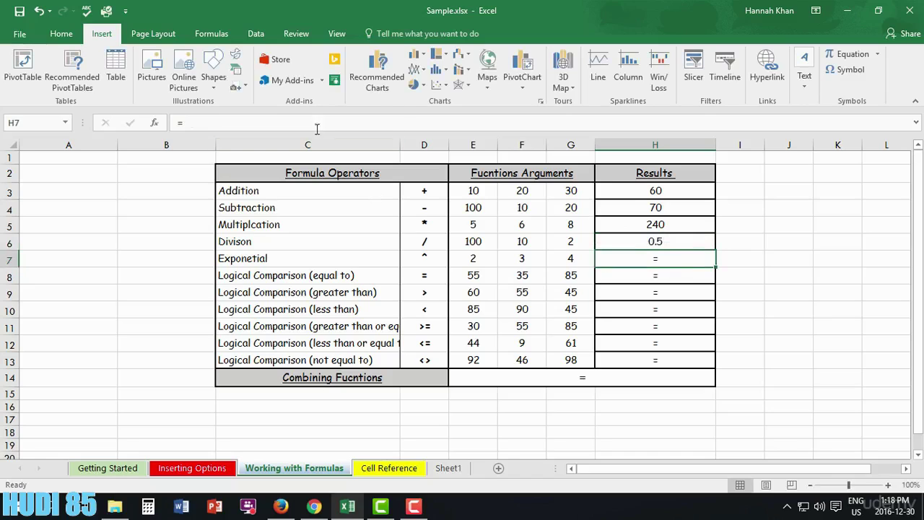
{"action": "left_click", "coordinate": [652, 240]}
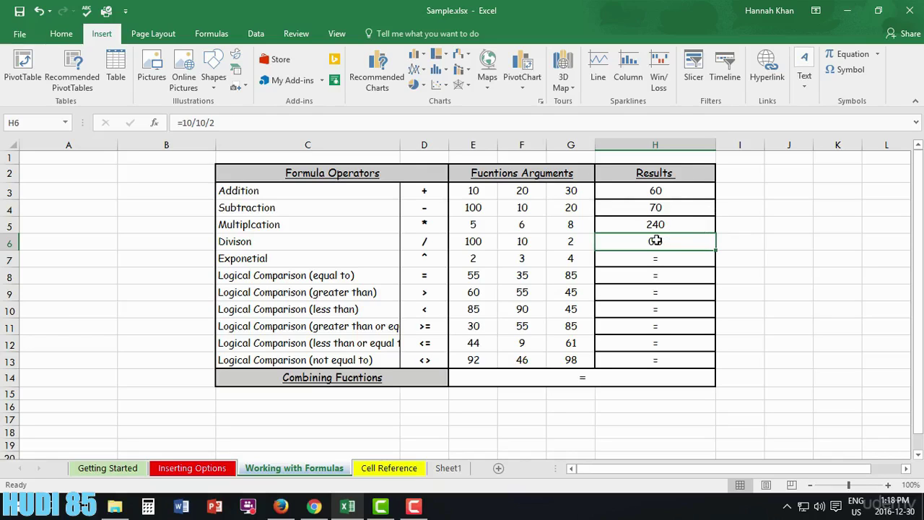
{"action": "key", "text": "BackSpace"}
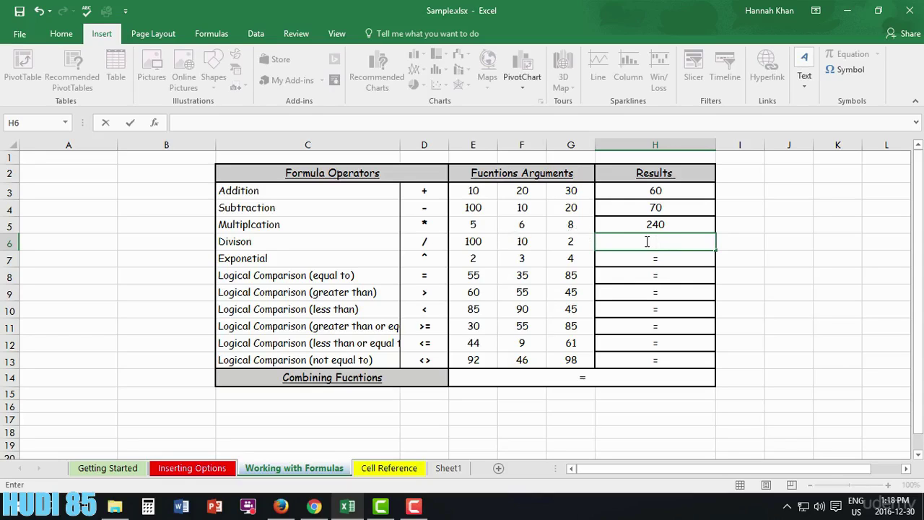
Enter =E6/F6/G6 in H6 so the Division result shows 5.
{"action": "type", "text": "="}
{"action": "left_click", "coordinate": [475, 243]}
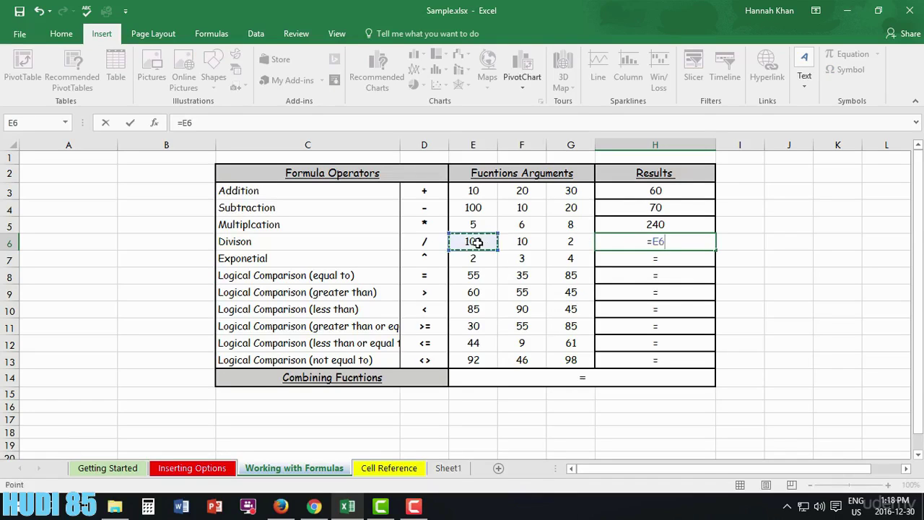
{"action": "type", "text": "/"}
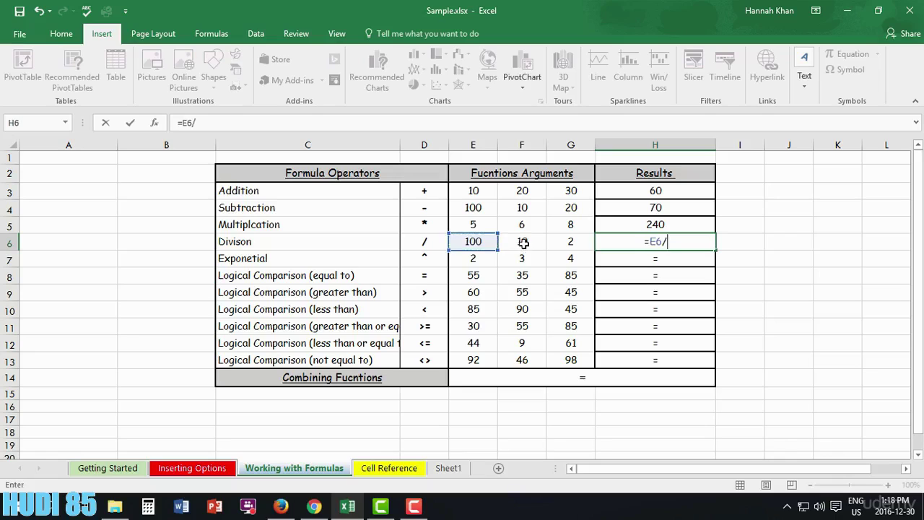
{"action": "left_click", "coordinate": [524, 243]}
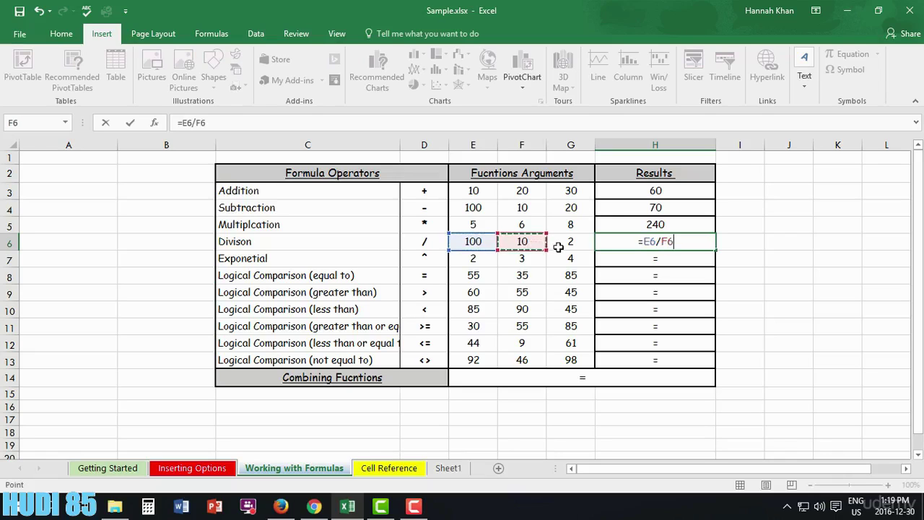
{"action": "type", "text": "/"}
{"action": "left_click", "coordinate": [572, 242]}
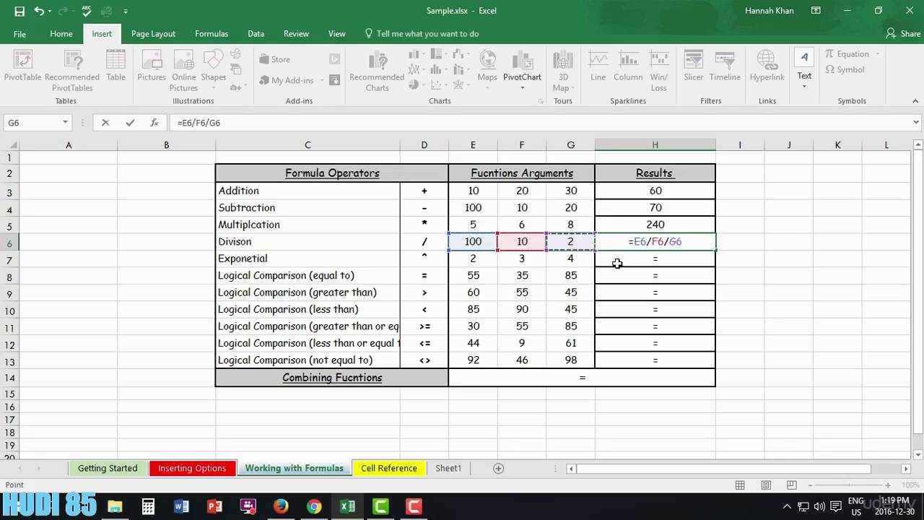
{"action": "key", "text": "Return"}
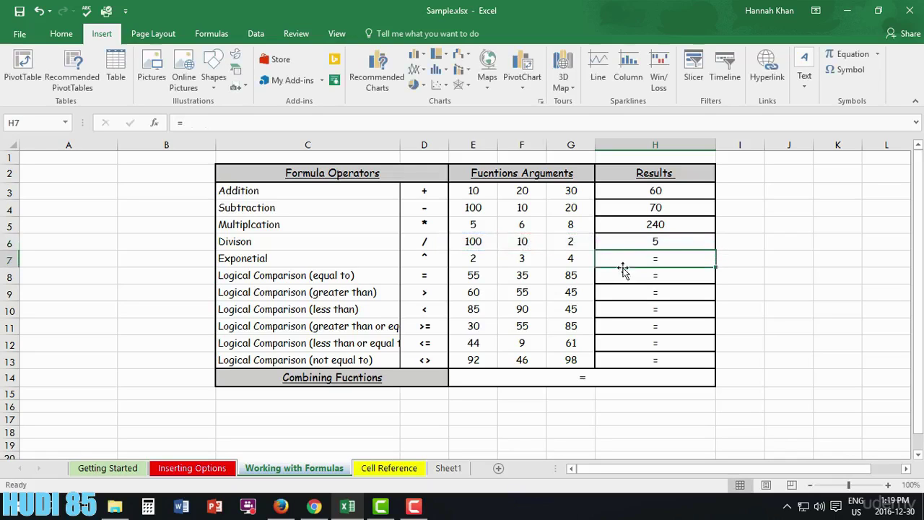
{"action": "key", "text": "Up"}
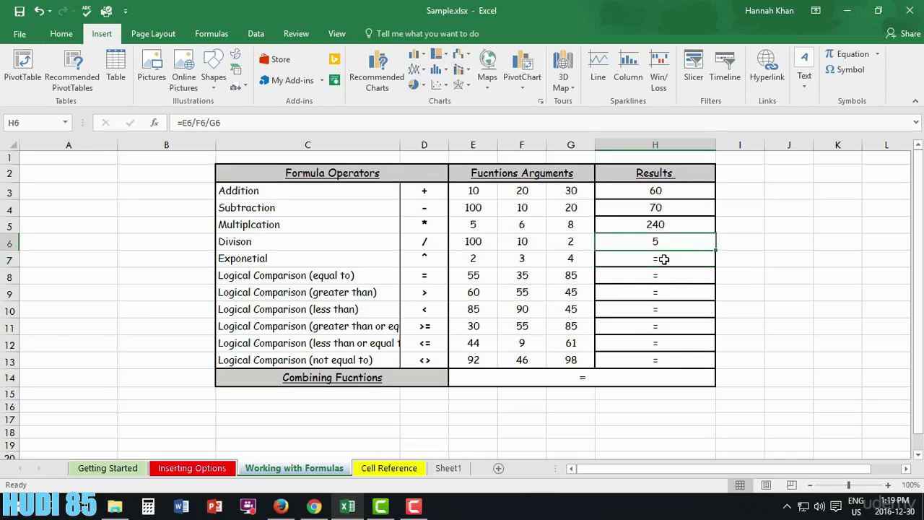
{"action": "left_click", "coordinate": [664, 259]}
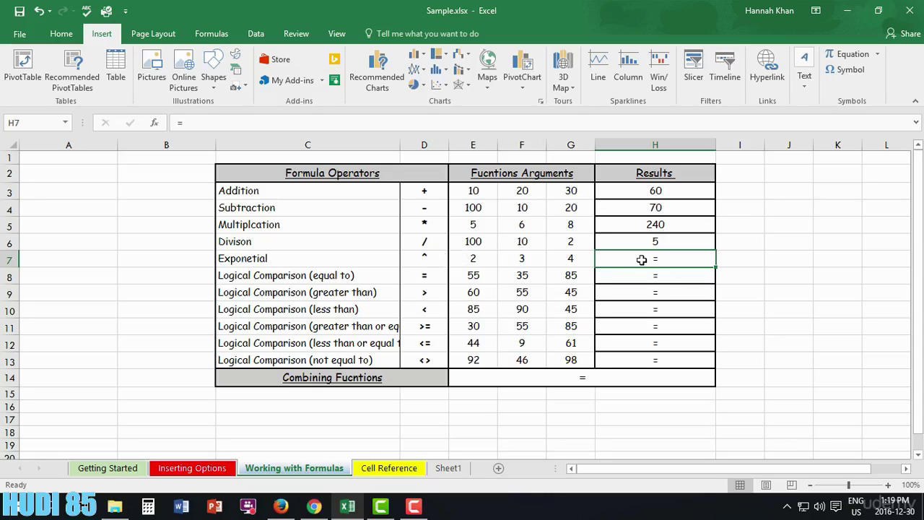
Enter =2^3 in H7, then extend it to =2^3^4, giving 4096.
{"action": "type", "text": "="}
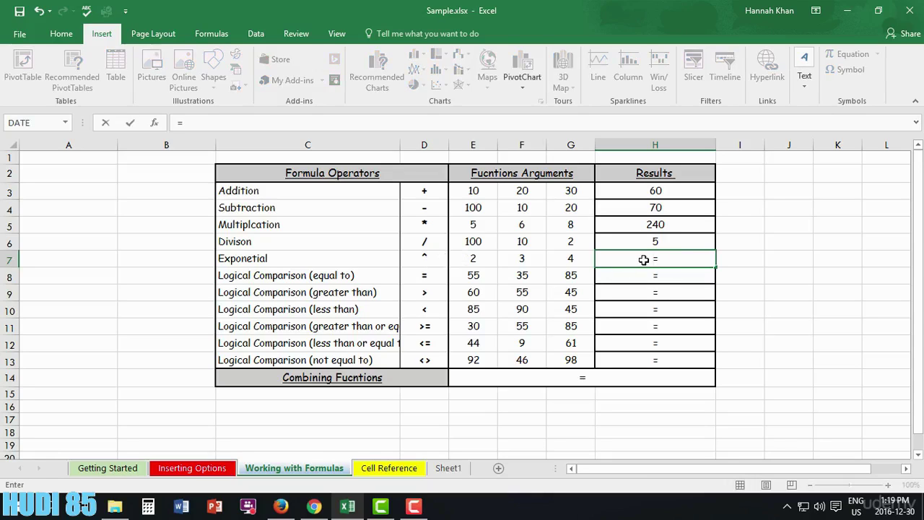
{"action": "type", "text": "2^3"}
{"action": "key", "text": "Return"}
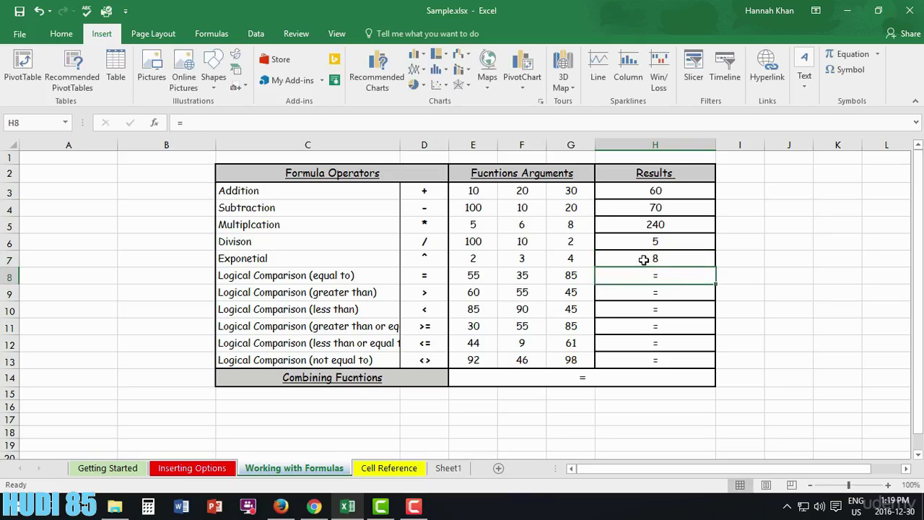
{"action": "left_click", "coordinate": [643, 260]}
{"action": "left_click", "coordinate": [211, 124]}
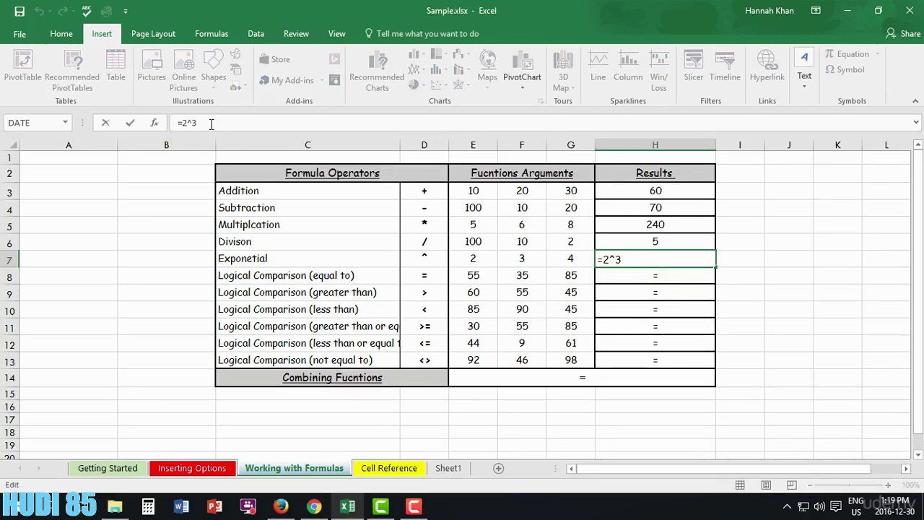
{"action": "type", "text": "^4"}
{"action": "key", "text": "Return"}
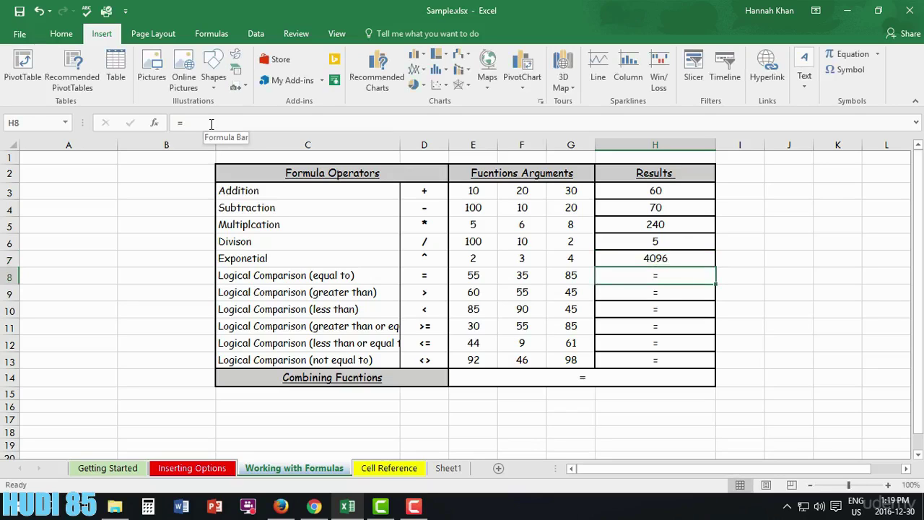
Remove the = placeholder from H8 and clear H7's hard-coded exponent formula.
{"action": "left_click", "coordinate": [210, 123]}
{"action": "key", "text": "BackSpace"}
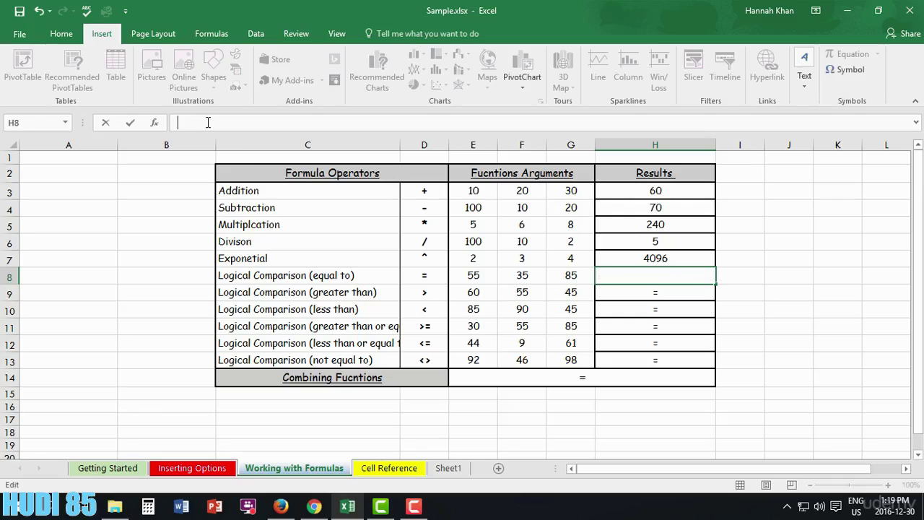
{"action": "left_click", "coordinate": [660, 259]}
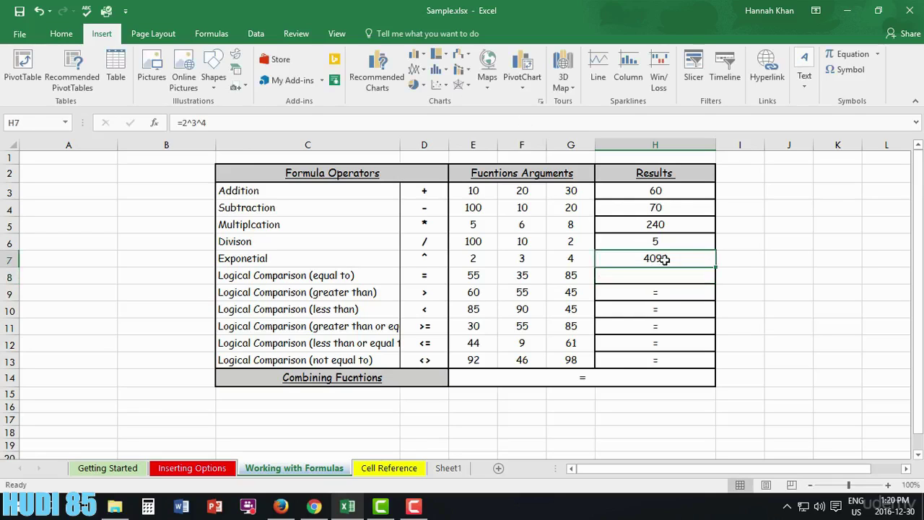
{"action": "key", "text": "BackSpace"}
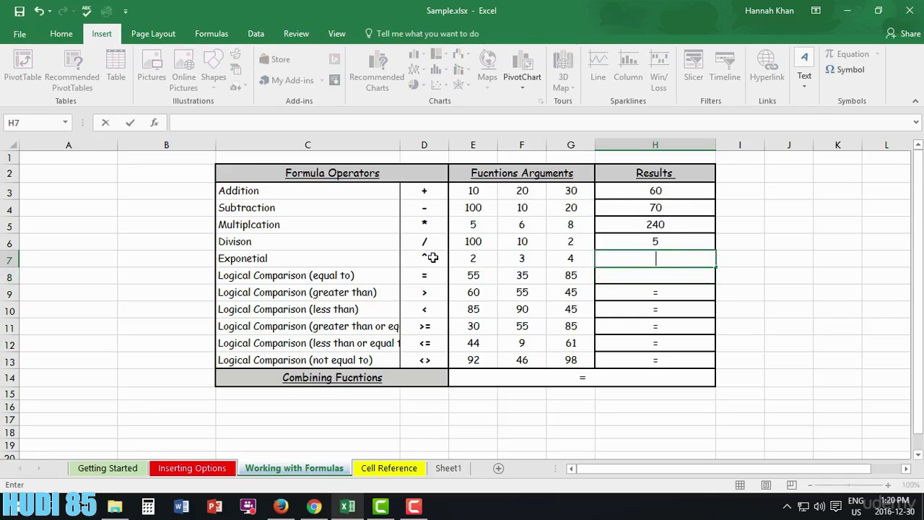
Enter =E7^F7^E4 in H7, producing 2.03704E+90.
{"action": "left_click", "coordinate": [465, 258]}
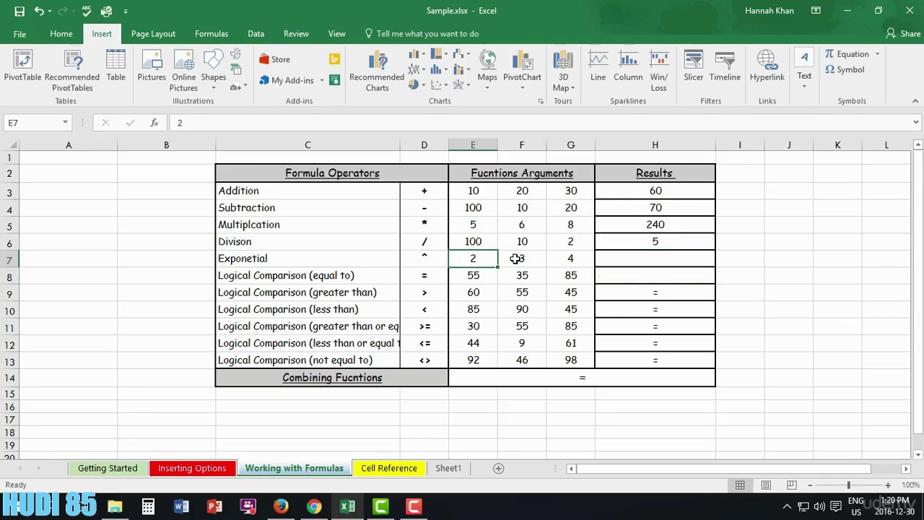
{"action": "left_click", "coordinate": [639, 262]}
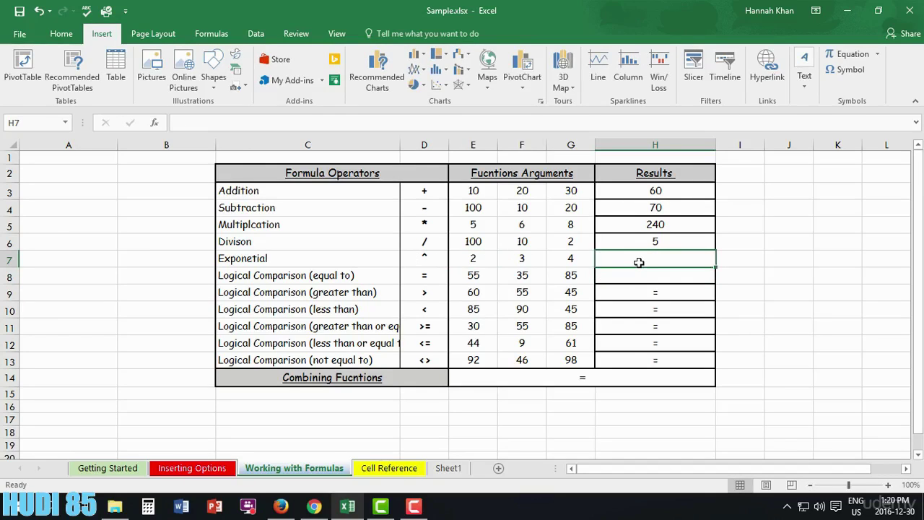
{"action": "type", "text": "="}
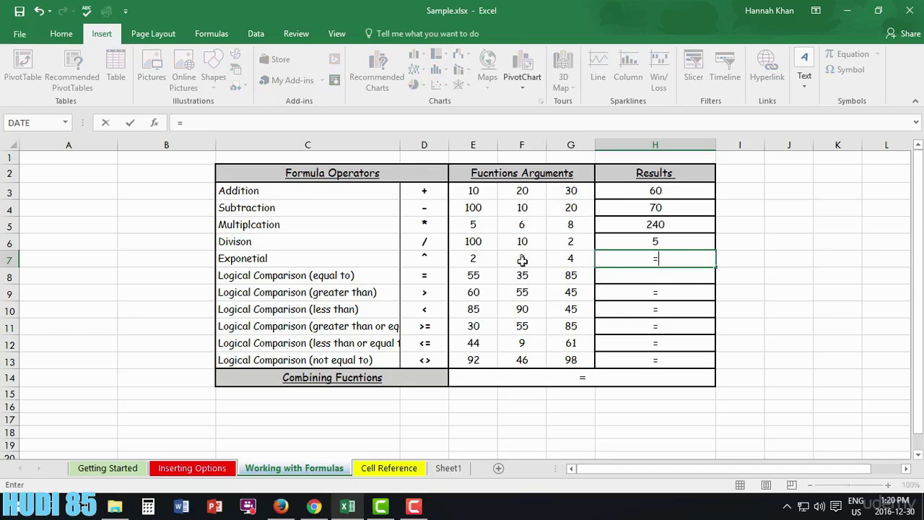
{"action": "left_click", "coordinate": [476, 259]}
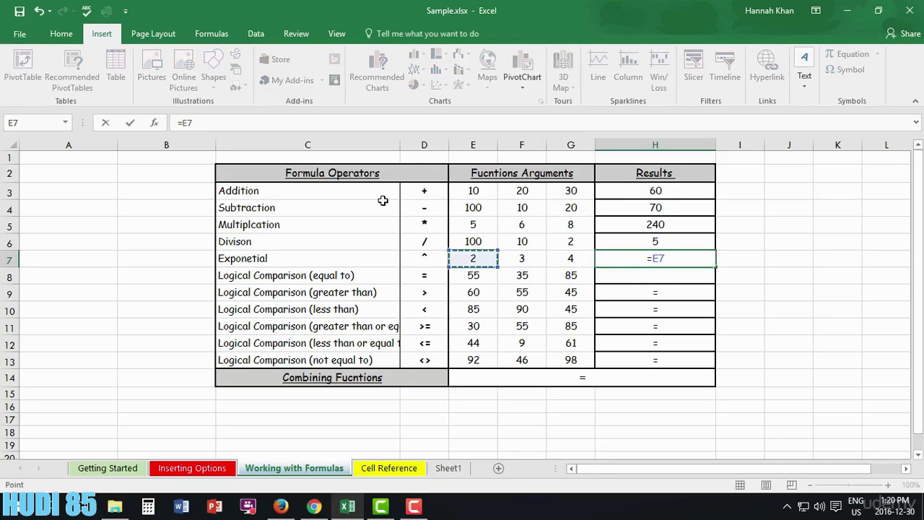
{"action": "type", "text": "^"}
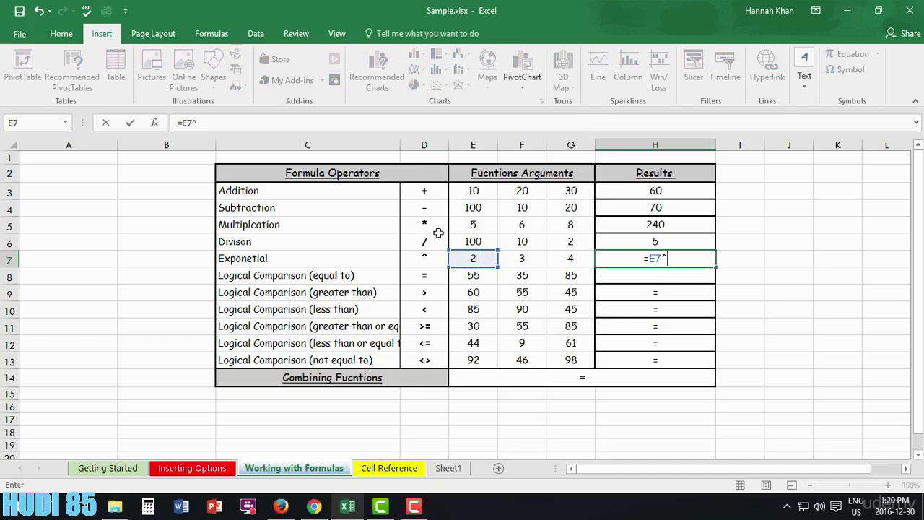
{"action": "left_click", "coordinate": [521, 260]}
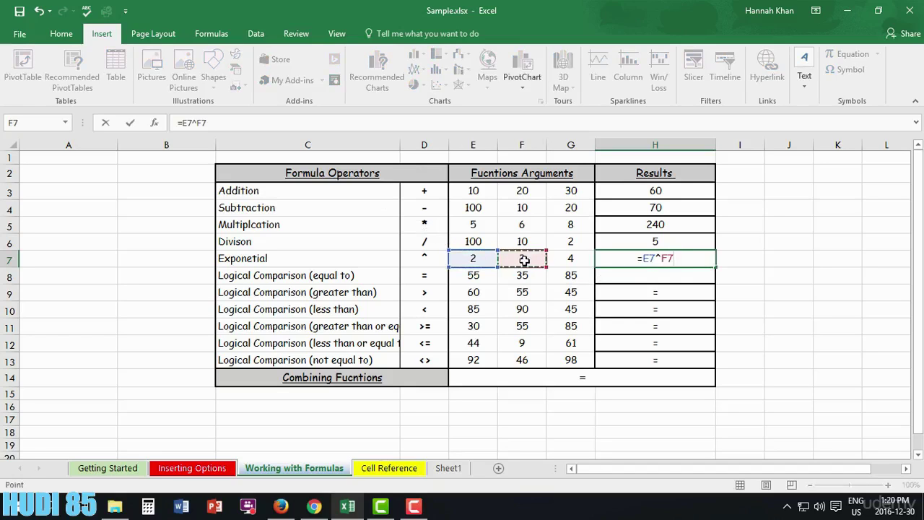
{"action": "type", "text": "^"}
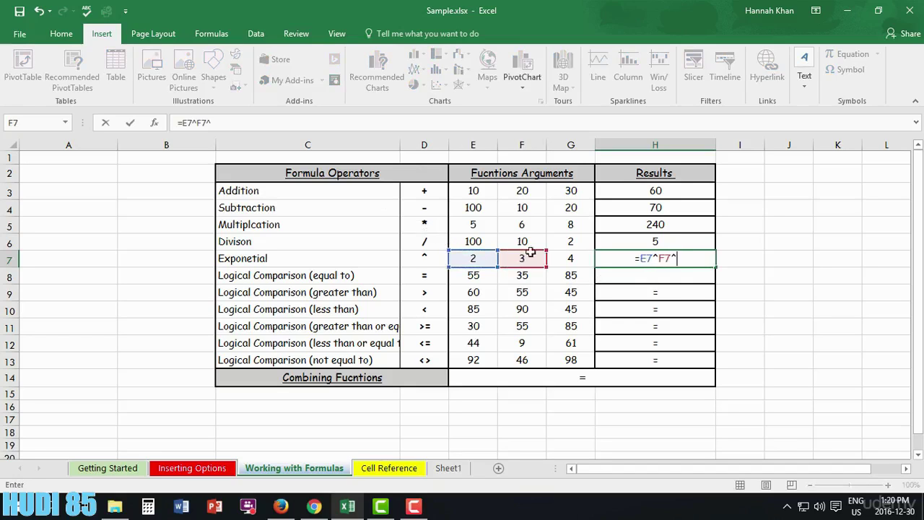
{"action": "left_click", "coordinate": [482, 209]}
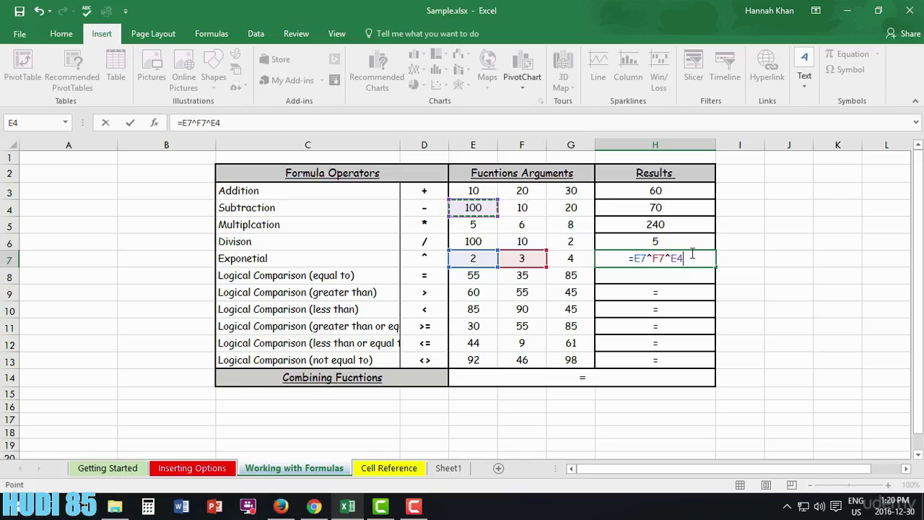
{"action": "key", "text": "Return"}
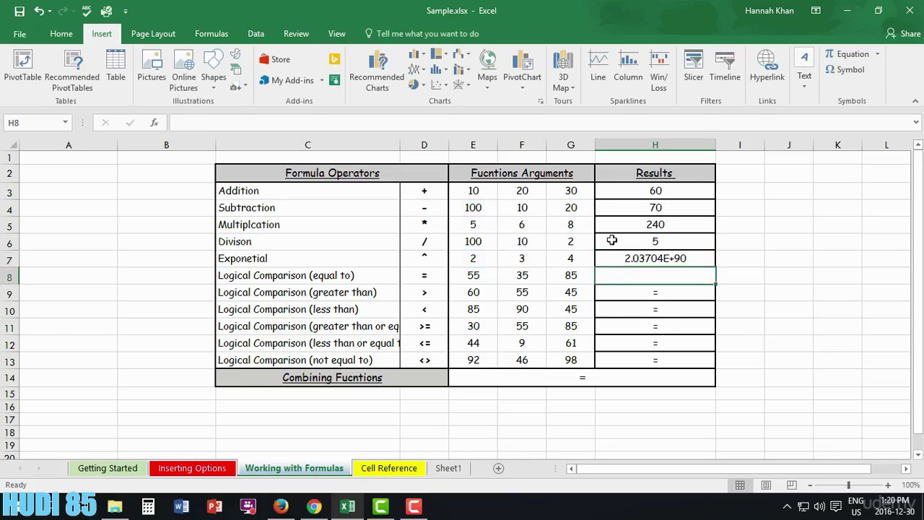
Replace H7 with =E7^F7^G7 so the Exponetial result shows 4096.
{"action": "key", "text": "Up"}
{"action": "key", "text": "Delete"}
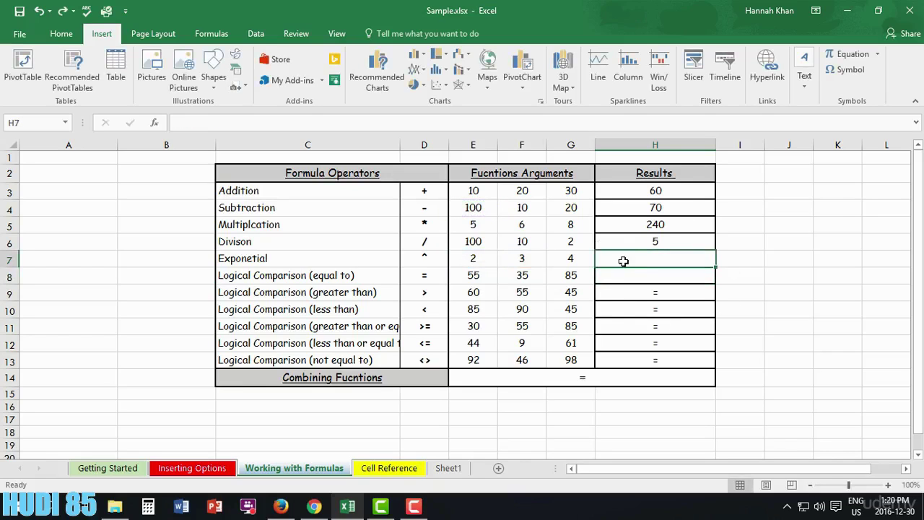
{"action": "type", "text": "="}
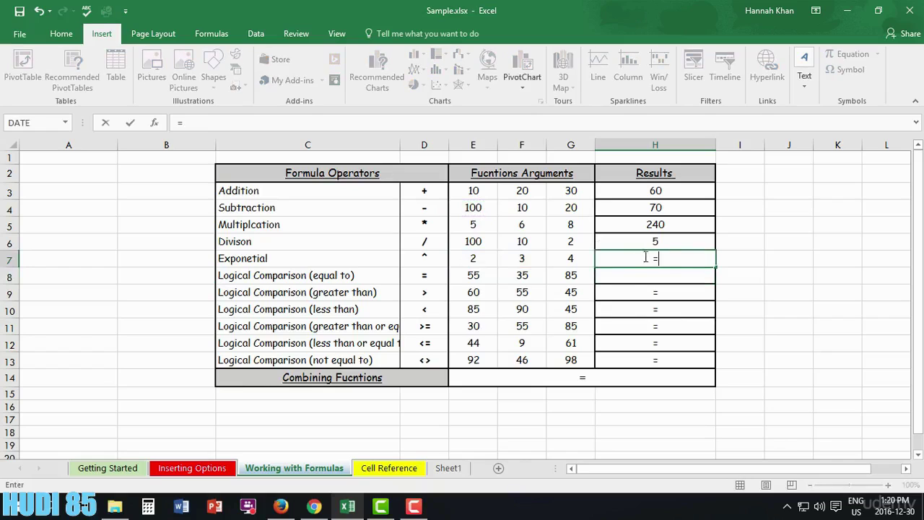
{"action": "left_click", "coordinate": [478, 263]}
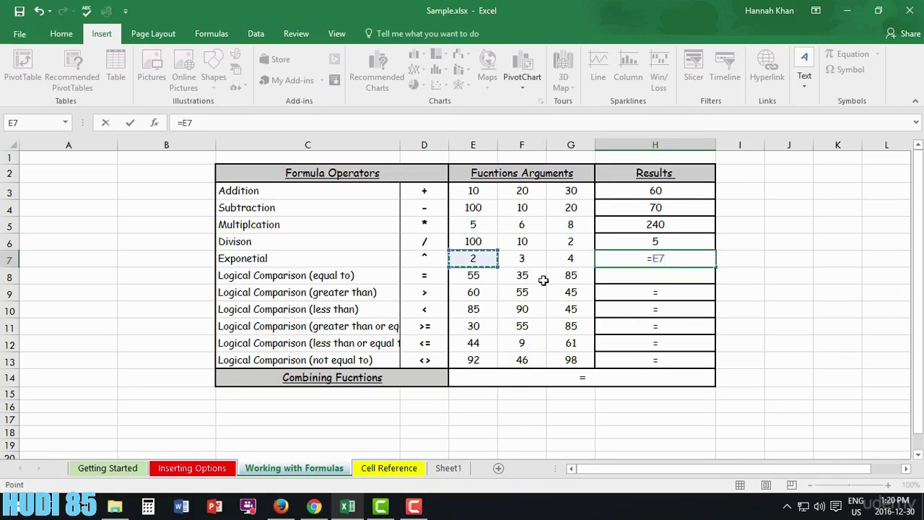
{"action": "type", "text": "^"}
{"action": "left_click", "coordinate": [534, 260]}
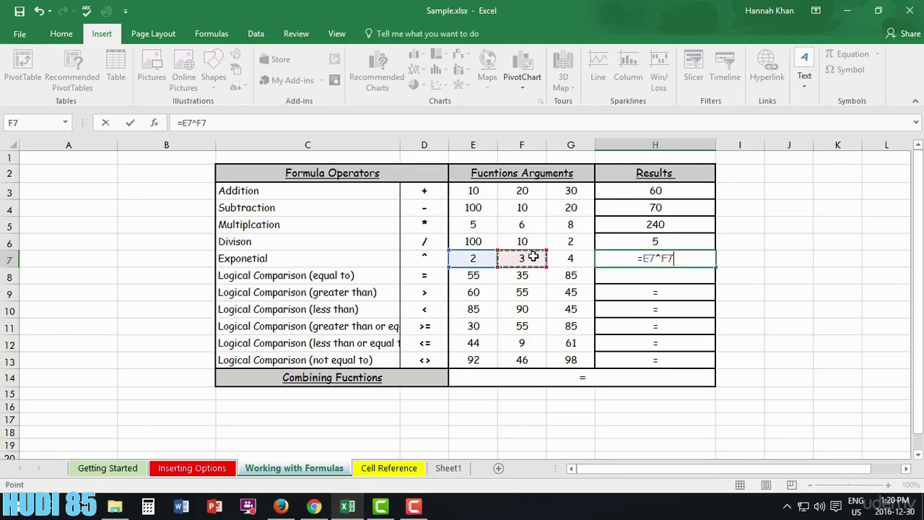
{"action": "type", "text": "^"}
{"action": "left_click", "coordinate": [569, 262]}
{"action": "key", "text": "Return"}
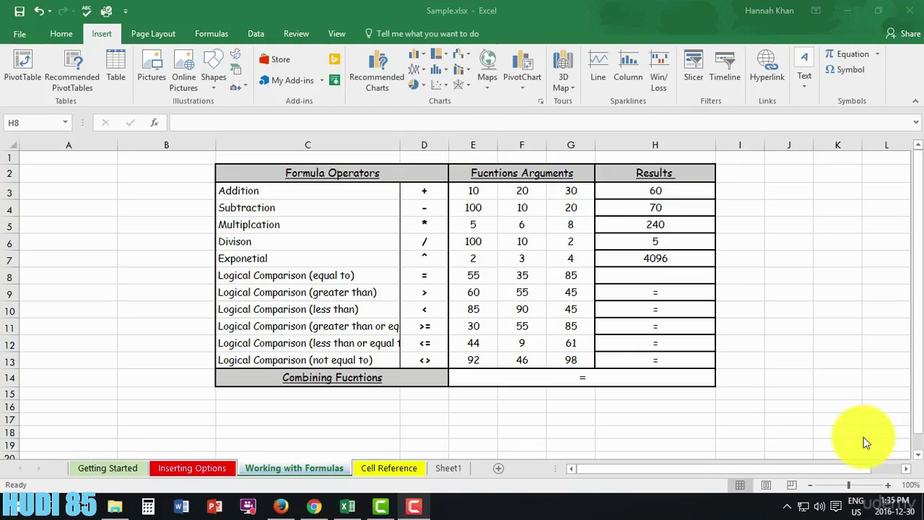
Enter =55=35=85 in H8 so the equal-to comparison returns FALSE.
{"action": "left_click", "coordinate": [349, 280]}
{"action": "left_click", "coordinate": [348, 278]}
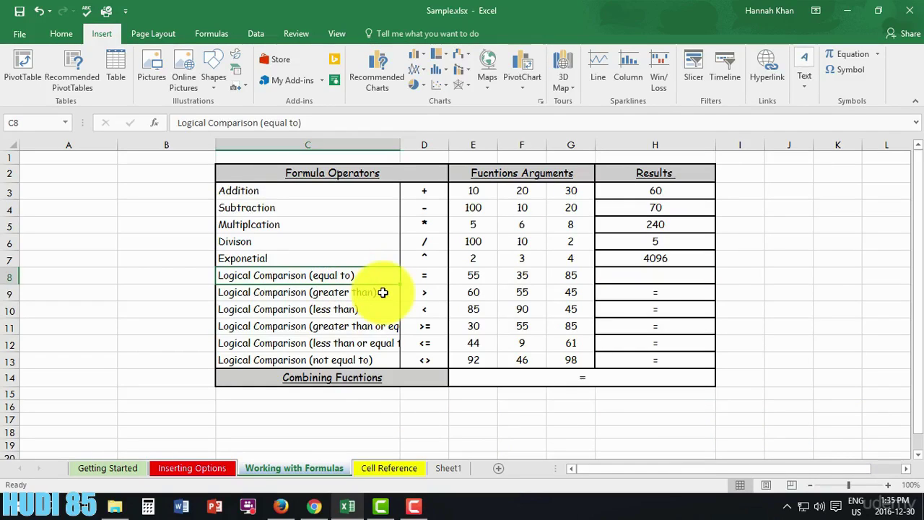
{"action": "key", "text": "Down"}
{"action": "key", "text": "Down"}
{"action": "key", "text": "Down"}
{"action": "key", "text": "Down"}
{"action": "key", "text": "Down"}
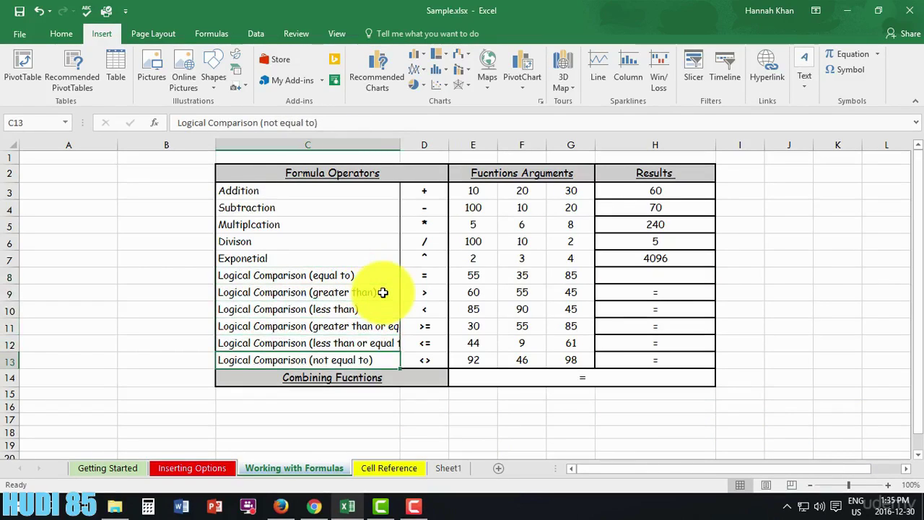
{"action": "key", "text": "Up"}
{"action": "key", "text": "Up"}
{"action": "key", "text": "Up"}
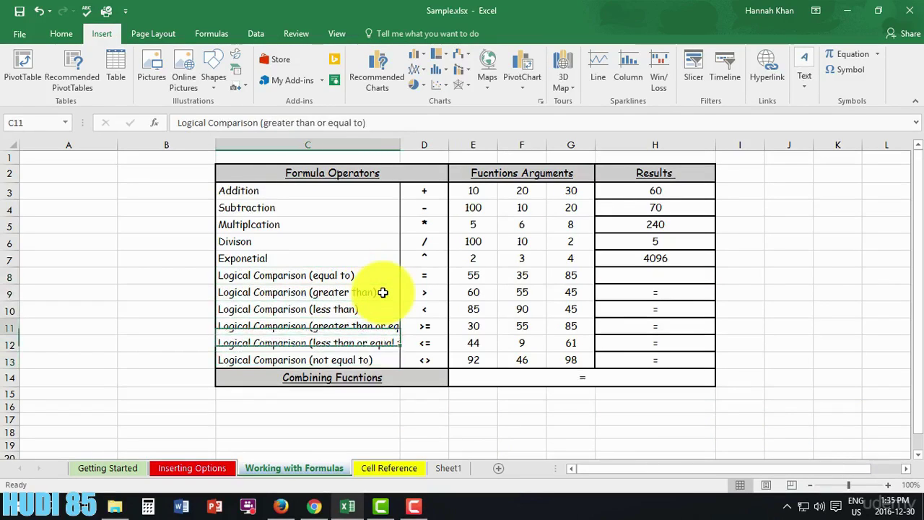
{"action": "left_click", "coordinate": [475, 279]}
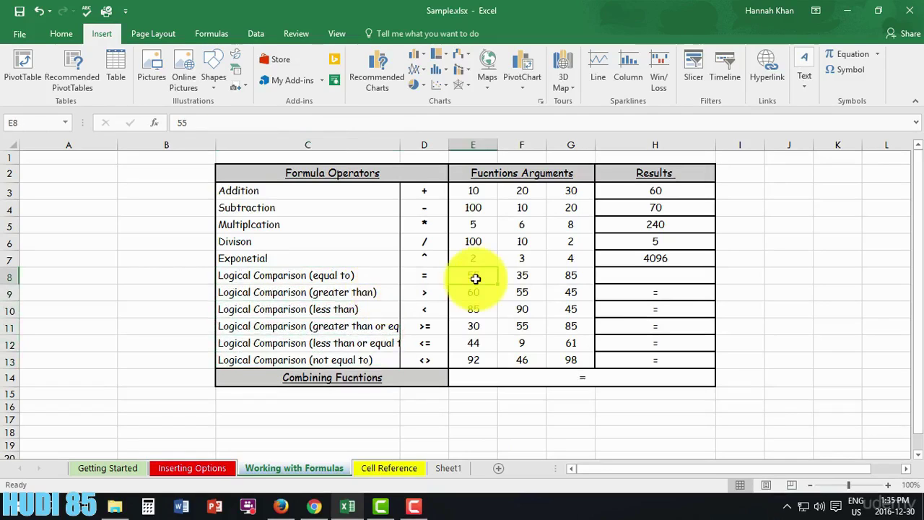
{"action": "left_click", "coordinate": [650, 273]}
{"action": "type", "text": "="}
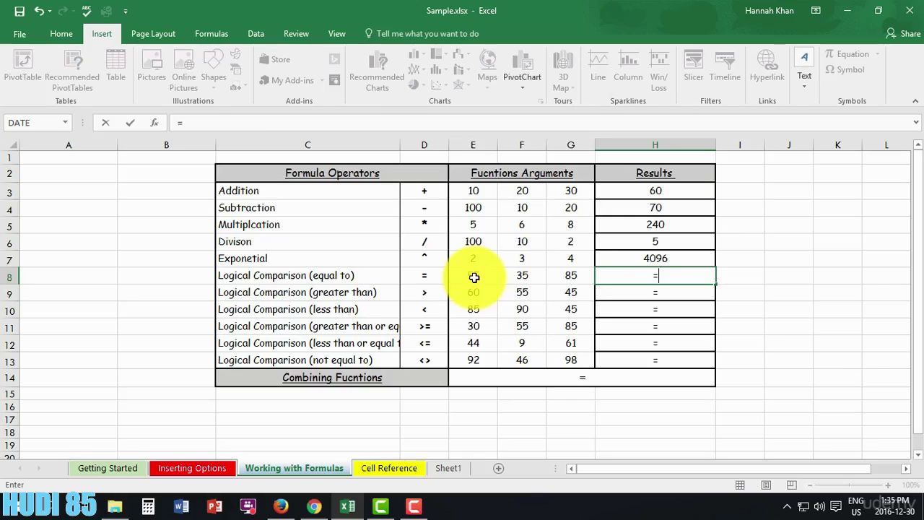
{"action": "type", "text": "55="}
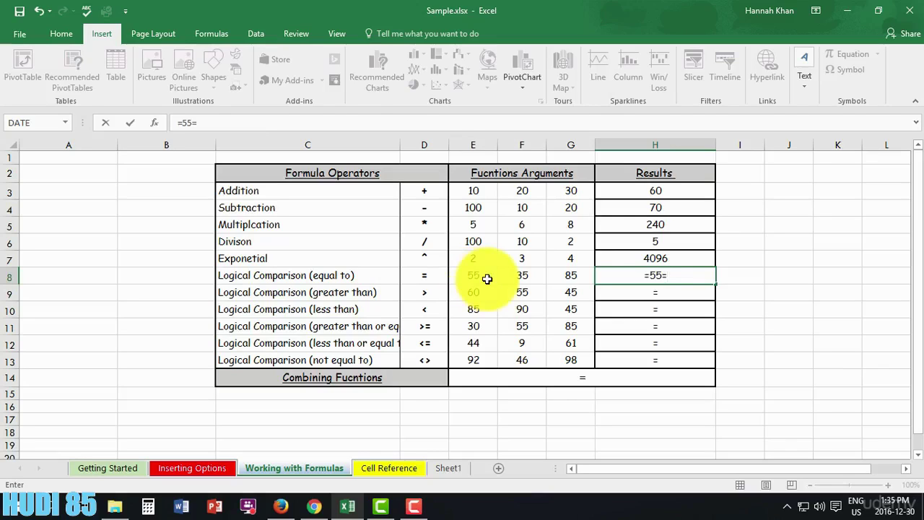
{"action": "type", "text": "35="}
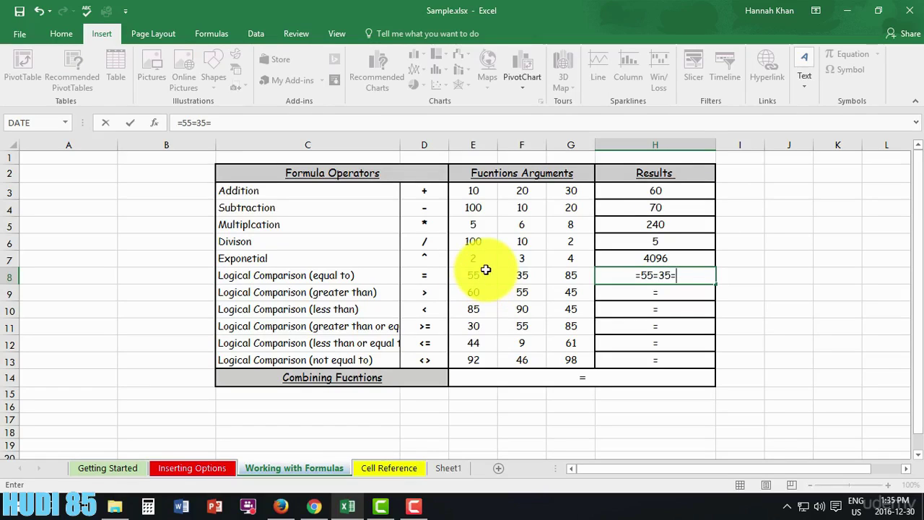
{"action": "type", "text": "85"}
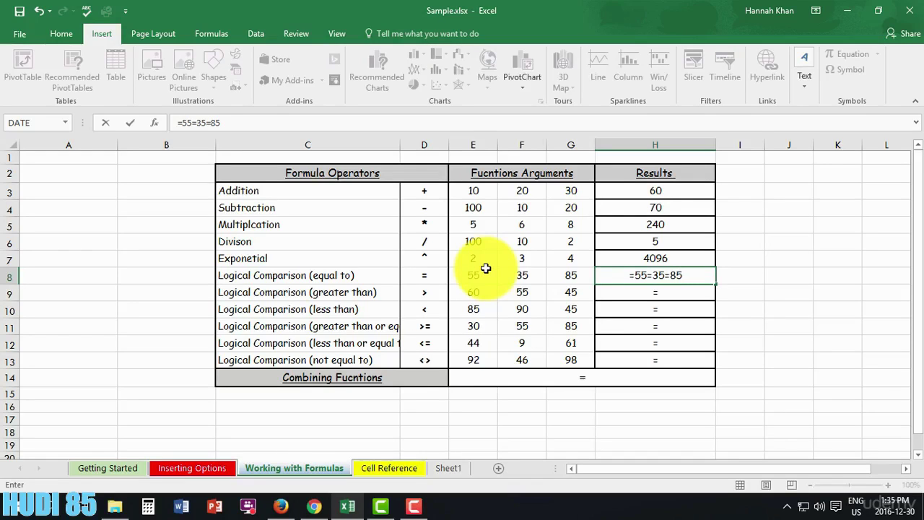
{"action": "key", "text": "Return"}
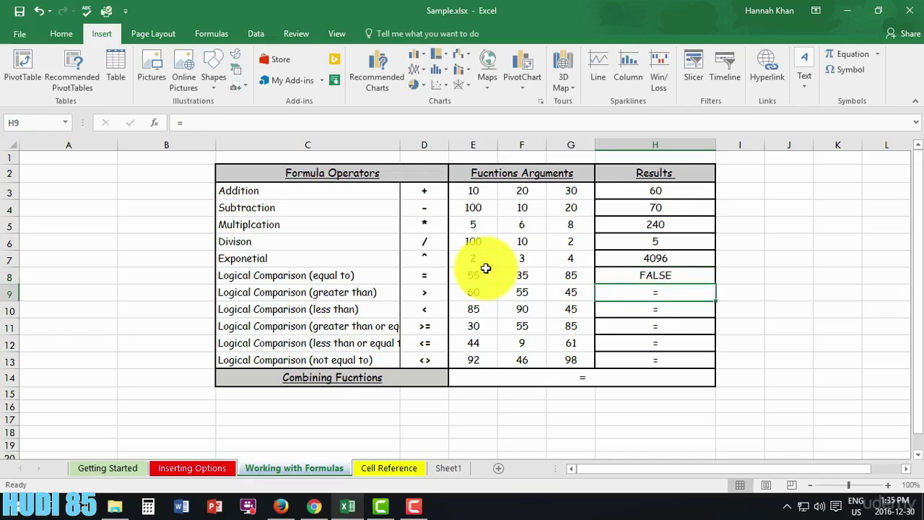
Enter 55 in both F8 and G8.
{"action": "left_click", "coordinate": [533, 275]}
{"action": "type", "text": "55"}
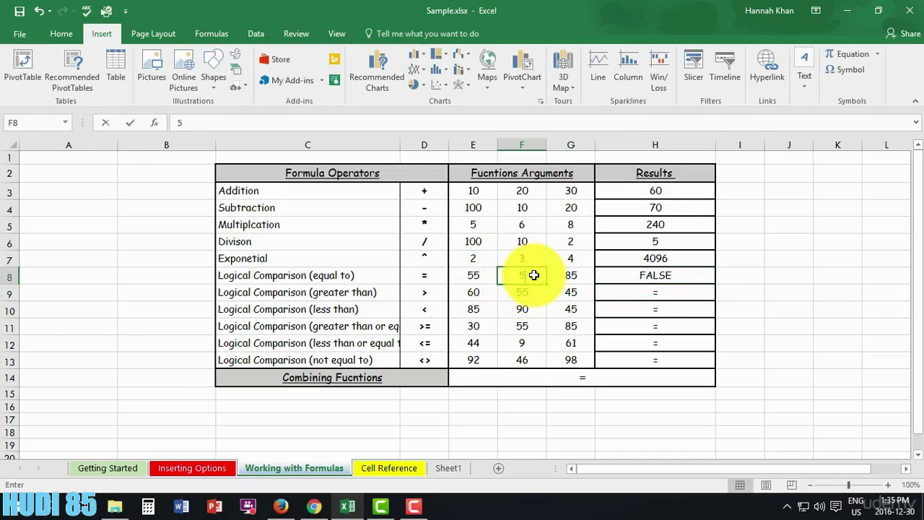
{"action": "key", "text": "Tab"}
{"action": "key", "text": "Tab"}
{"action": "key", "text": "shift+Tab"}
{"action": "type", "text": "55"}
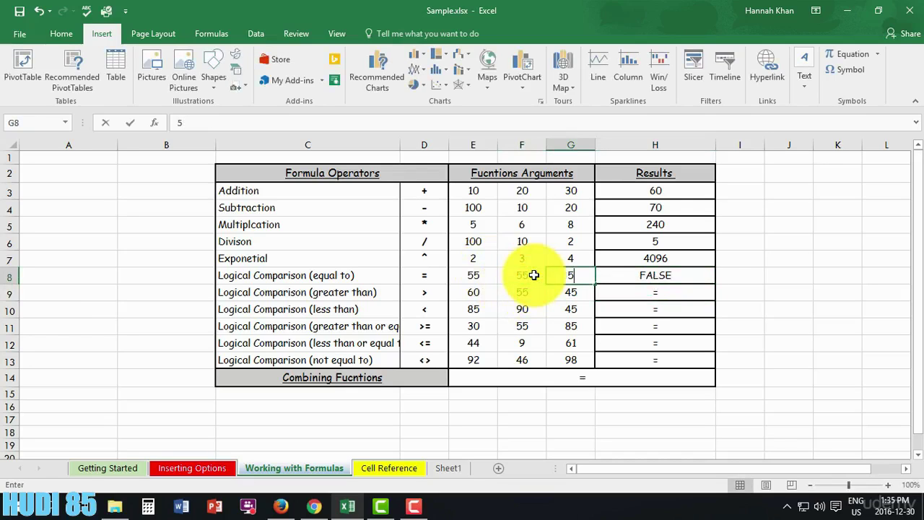
{"action": "left_click", "coordinate": [649, 275]}
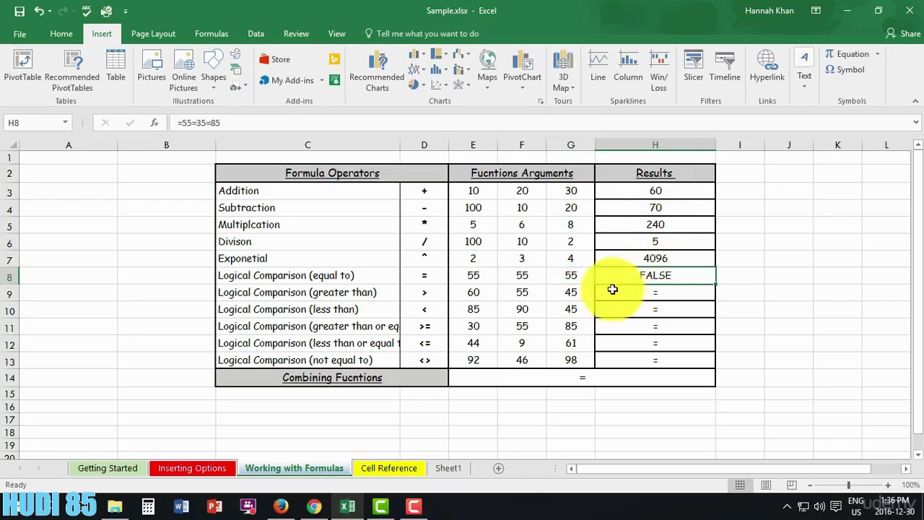
Enter =E8=F8=G8 in H8, dropping the stray trailing equals sign, so it returns TRUE.
{"action": "type", "text": "="}
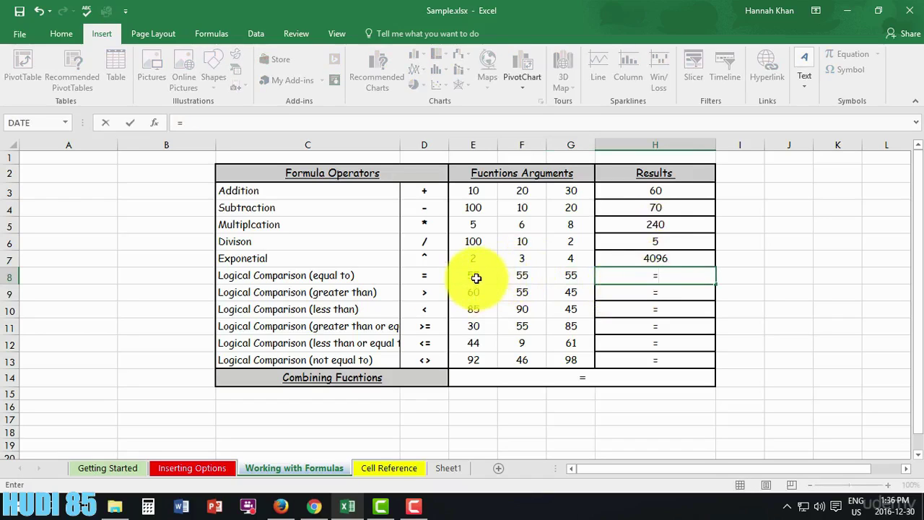
{"action": "left_click", "coordinate": [475, 278]}
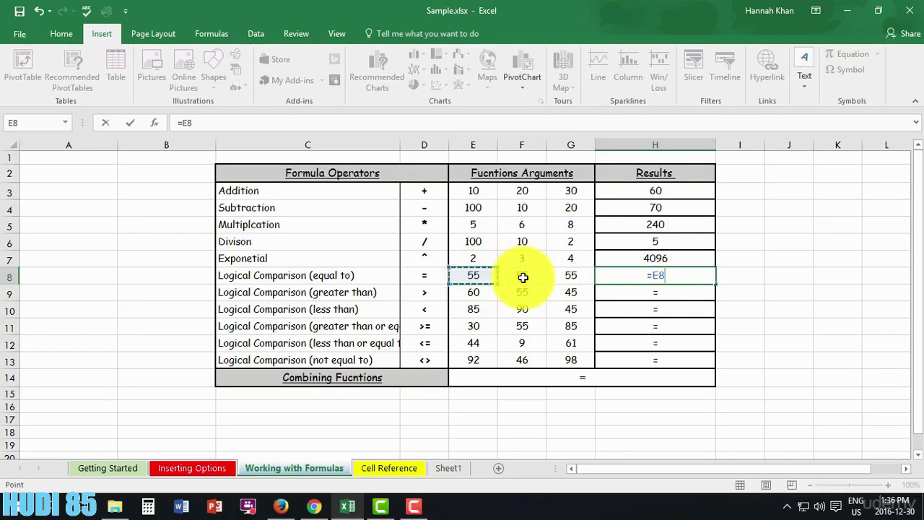
{"action": "type", "text": "="}
{"action": "left_click", "coordinate": [523, 277]}
{"action": "type", "text": "="}
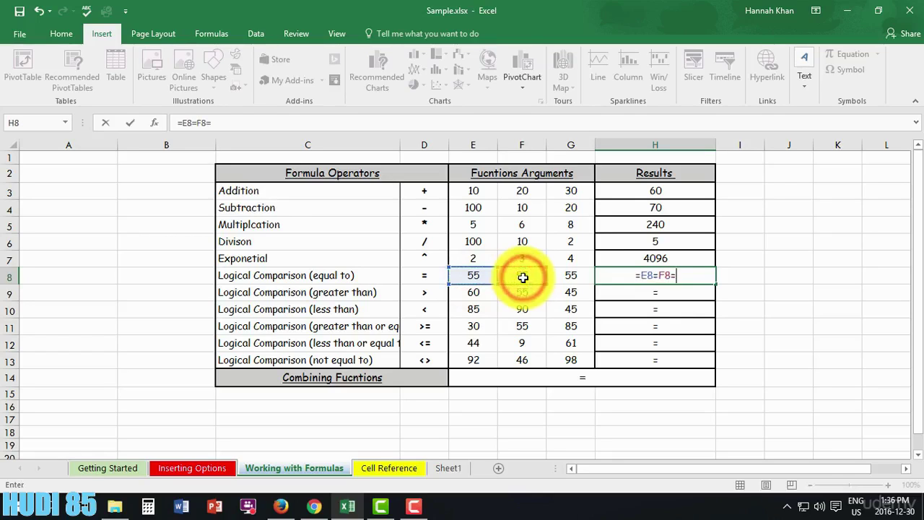
{"action": "left_click", "coordinate": [572, 281]}
{"action": "type", "text": "="}
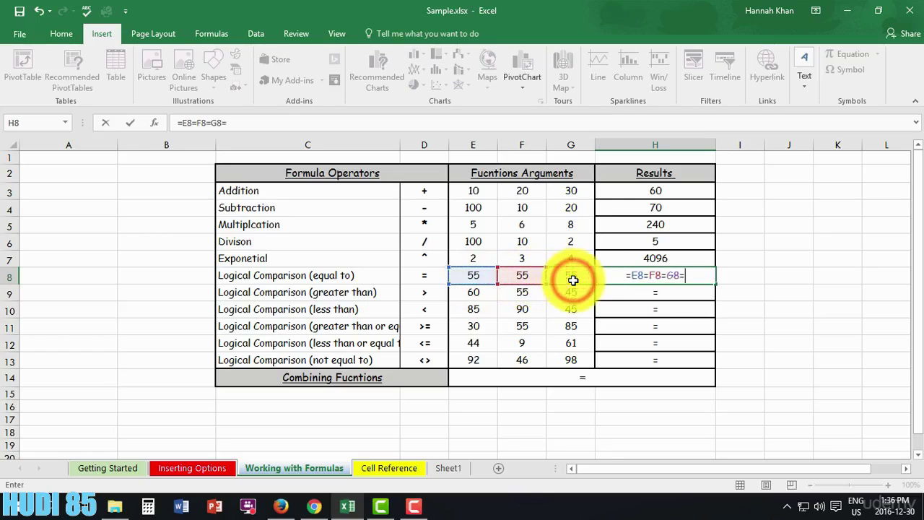
{"action": "key", "text": "Return"}
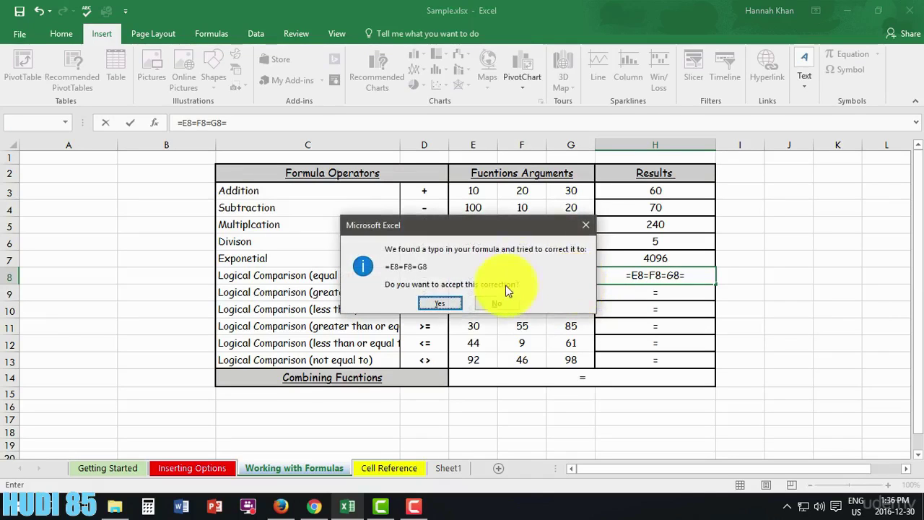
{"action": "key", "text": "n"}
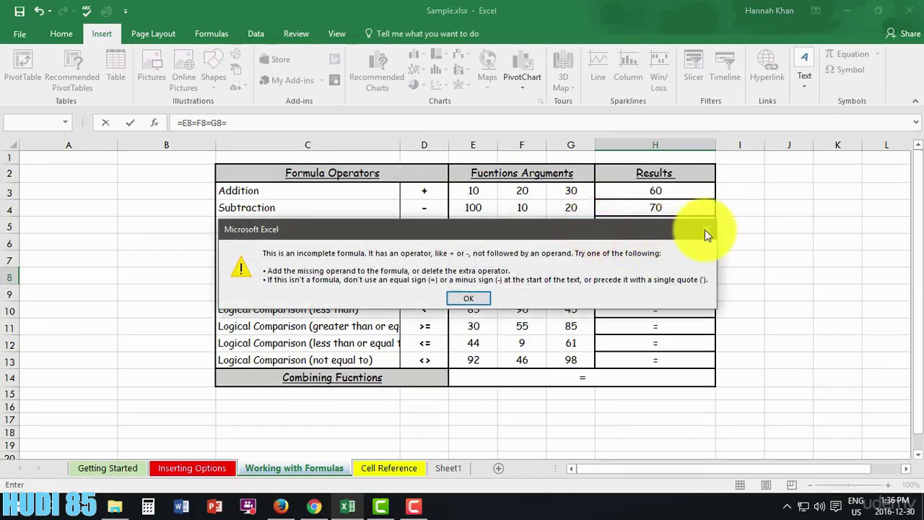
{"action": "key", "text": "Return"}
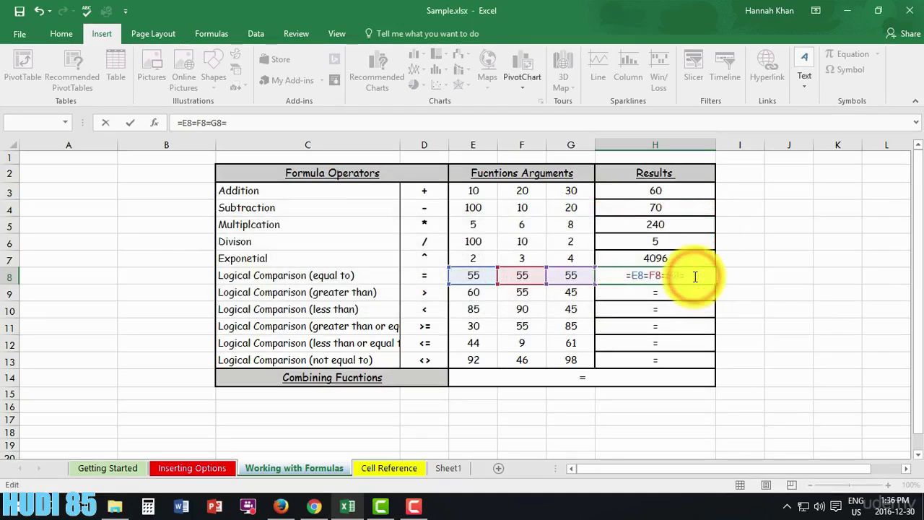
{"action": "key", "text": "BackSpace"}
{"action": "key", "text": "Return"}
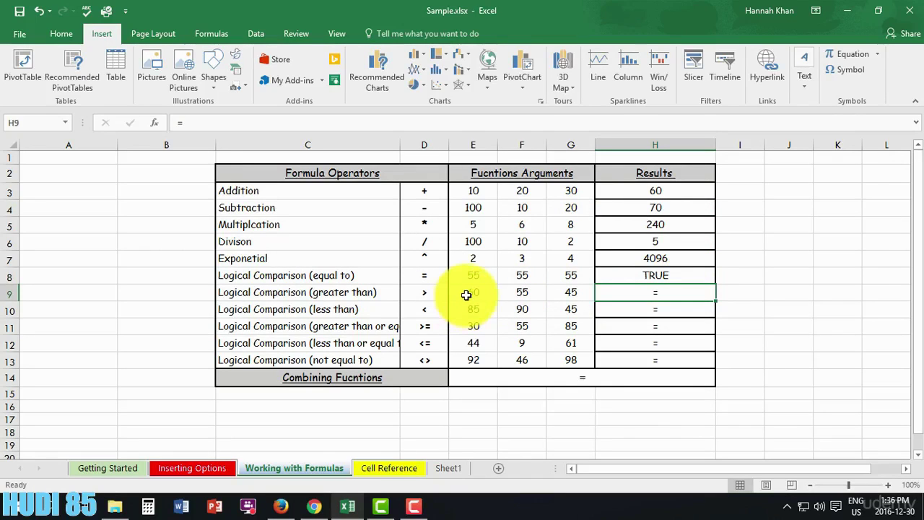
Replace H8's formula with =E6=E4, which returns TRUE.
{"action": "left_click", "coordinate": [651, 275]}
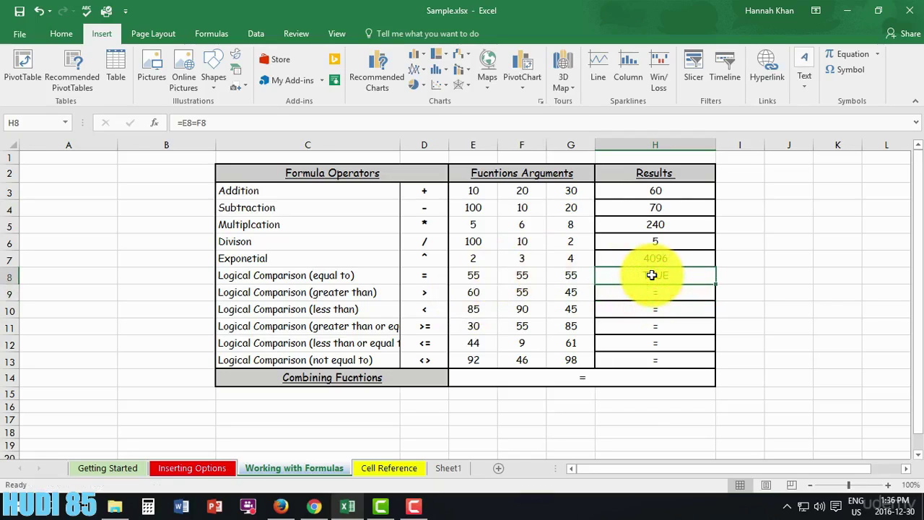
{"action": "double_click", "coordinate": [651, 275]}
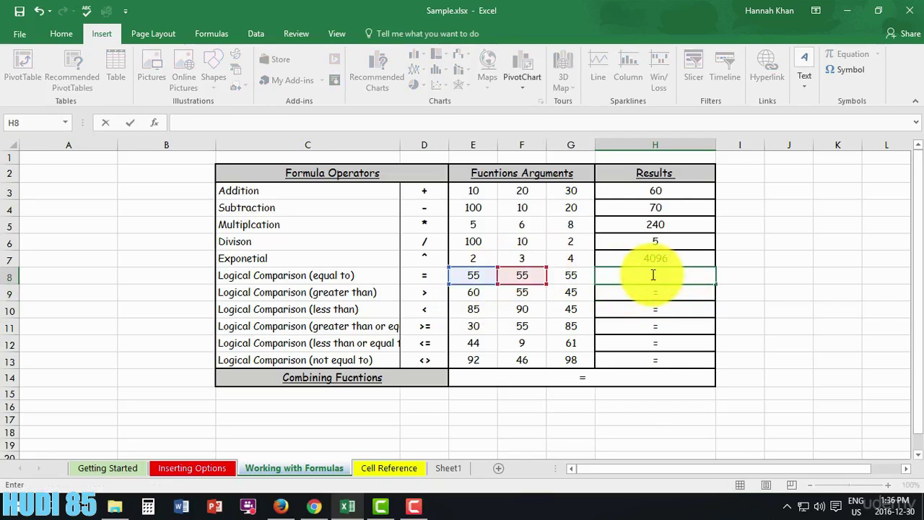
{"action": "left_click", "coordinate": [472, 238]}
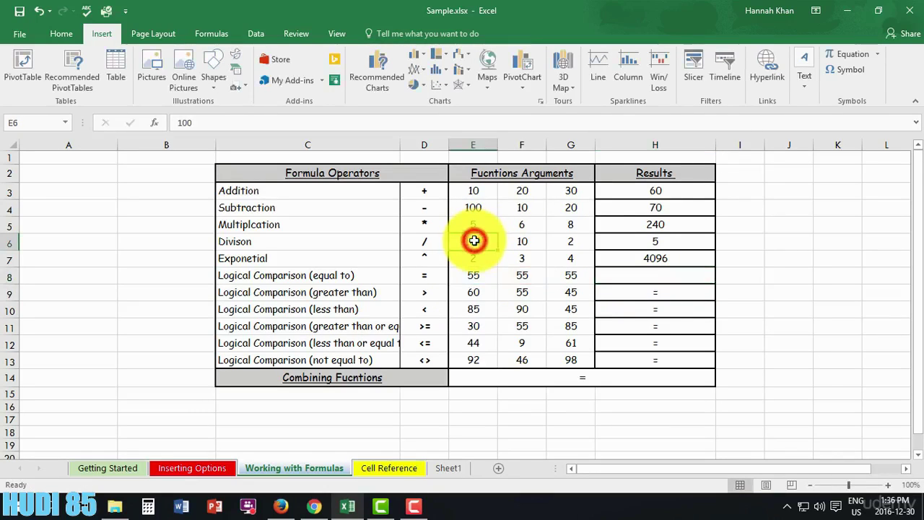
{"action": "left_click", "coordinate": [641, 275]}
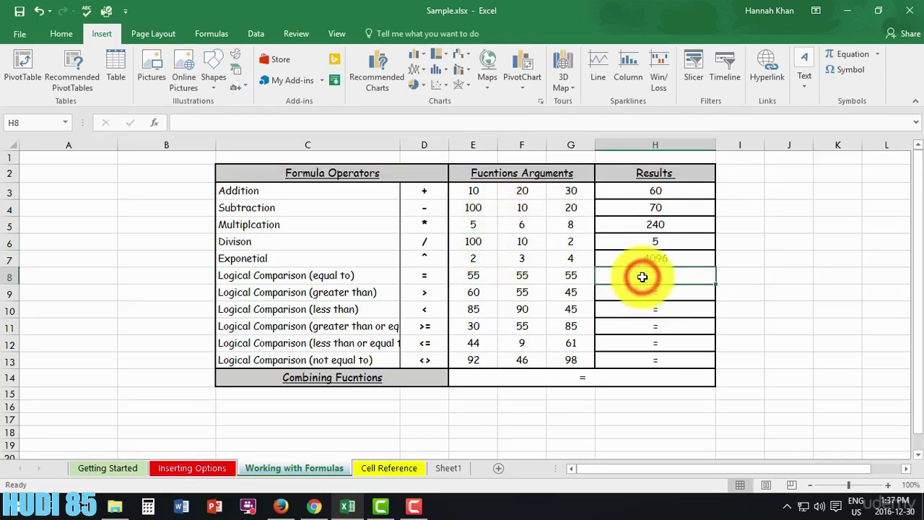
{"action": "type", "text": "="}
{"action": "left_click", "coordinate": [467, 243]}
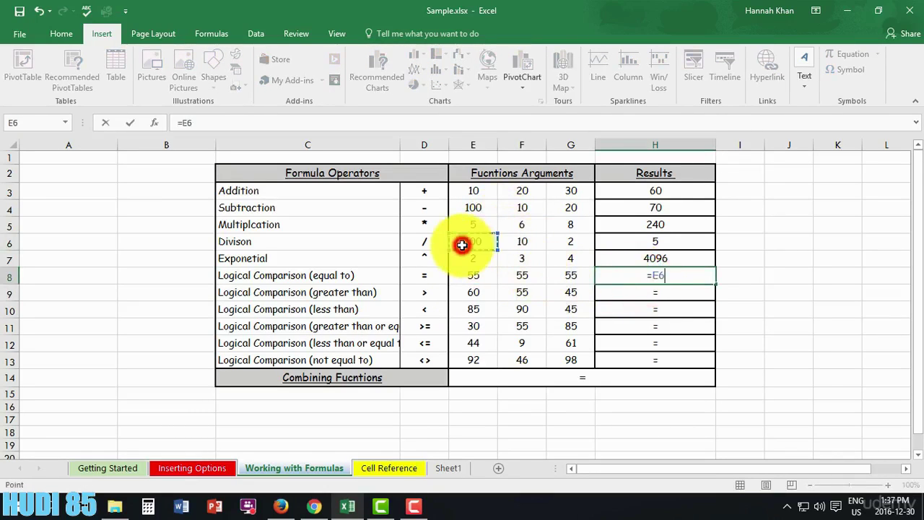
{"action": "type", "text": "="}
{"action": "left_click", "coordinate": [479, 207]}
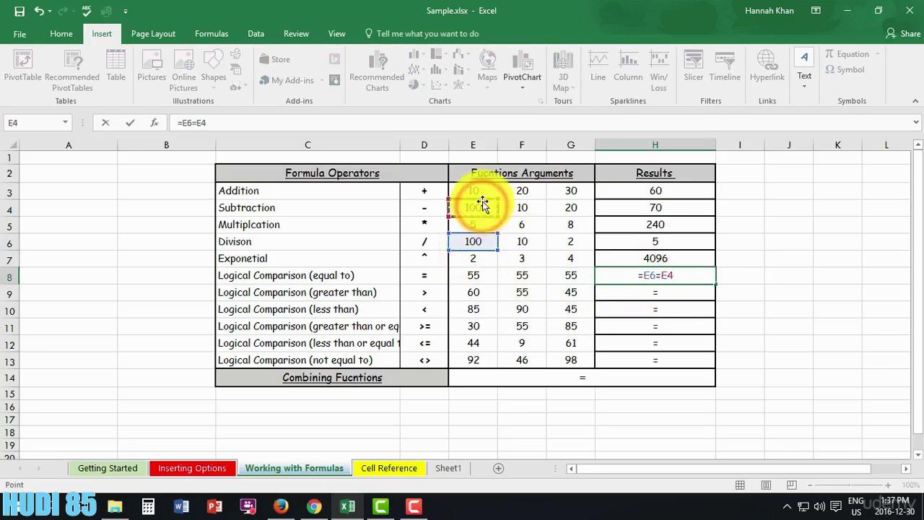
{"action": "key", "text": "Return"}
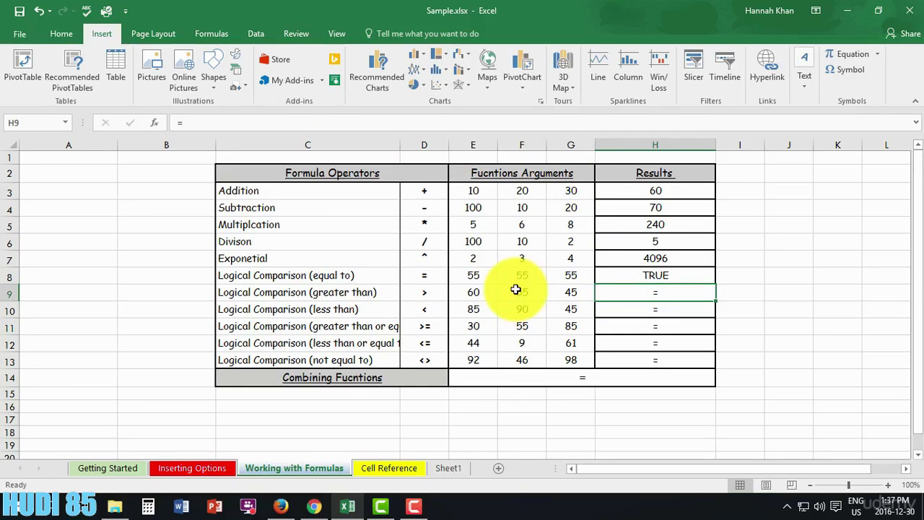
Enter a first greater-than test =E9>F9 in H9 and check F9's value.
{"action": "double_click", "coordinate": [658, 293]}
{"action": "left_click", "coordinate": [476, 290]}
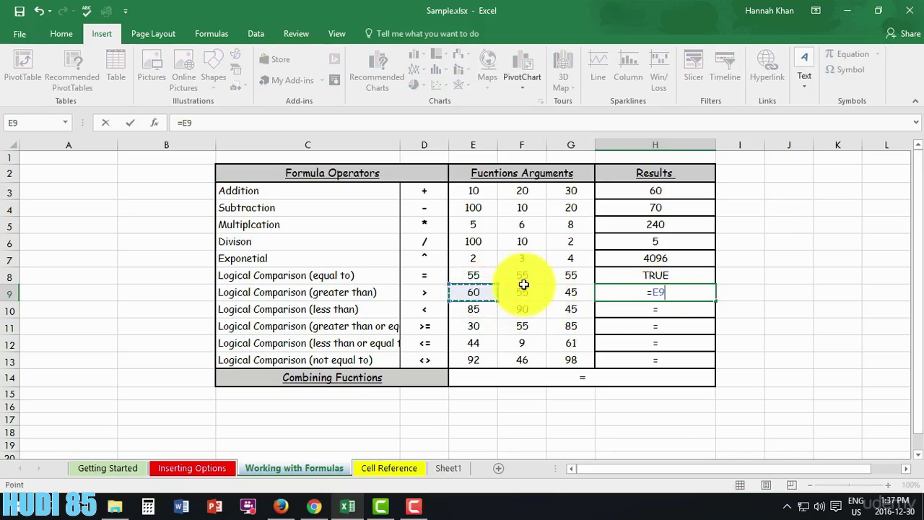
{"action": "type", "text": ">"}
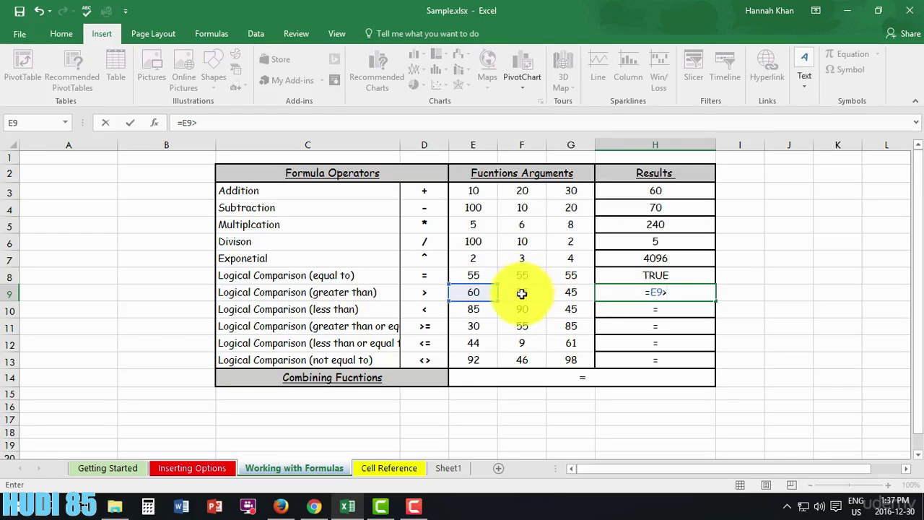
{"action": "left_click", "coordinate": [521, 294]}
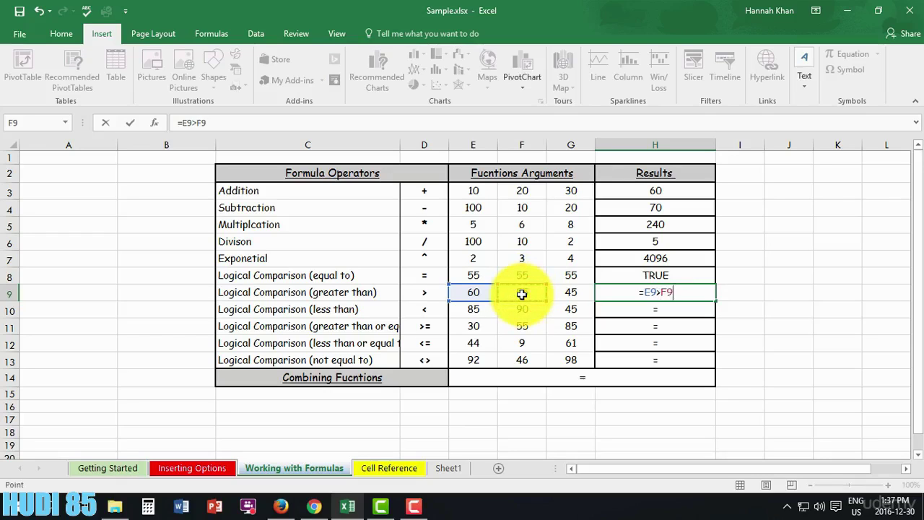
{"action": "key", "text": "Return"}
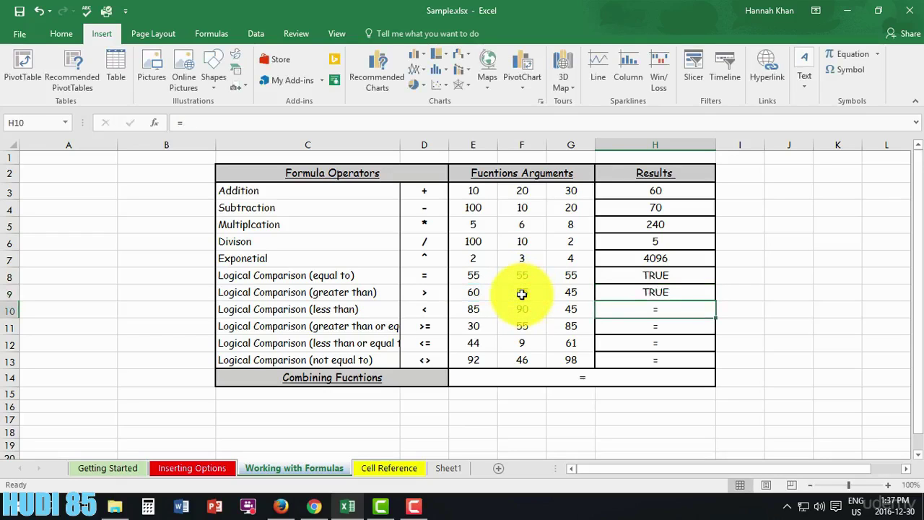
{"action": "left_click", "coordinate": [522, 294]}
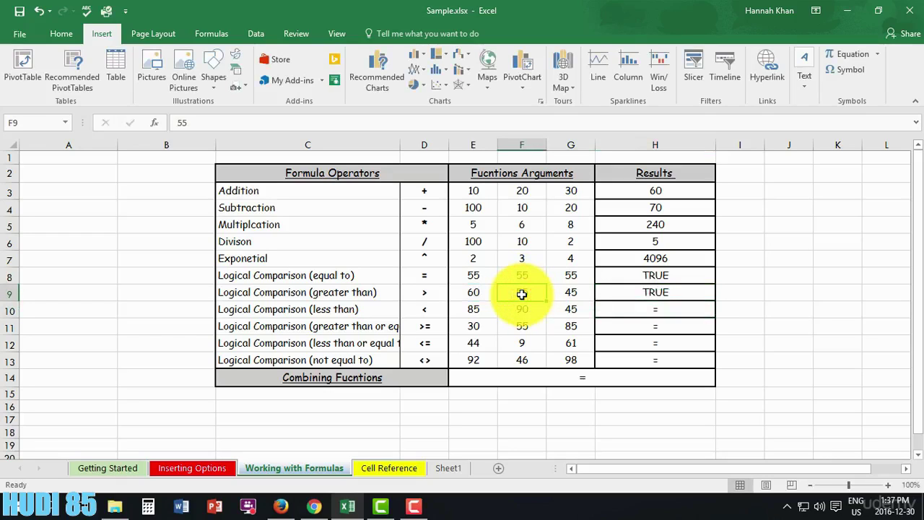
{"action": "left_click", "coordinate": [521, 294]}
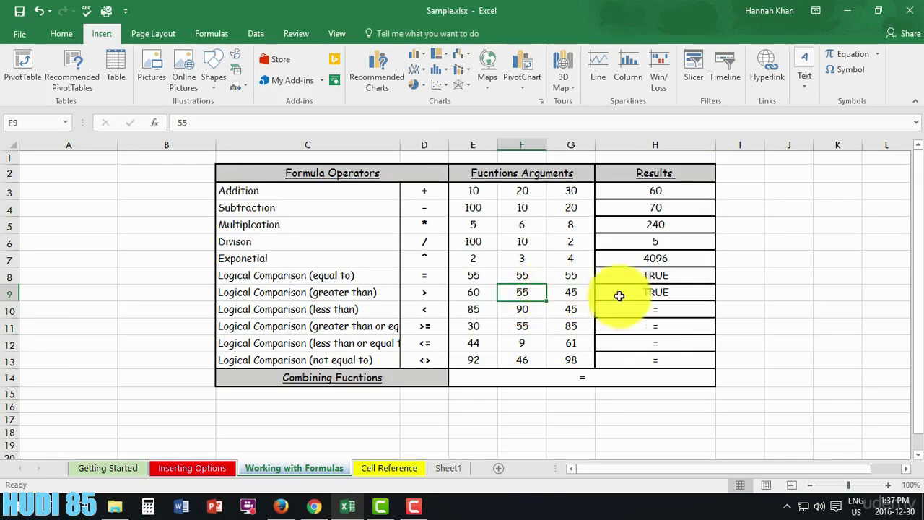
Re-enter H9 with a formula pointing at F7, then switched to F8.
{"action": "left_click", "coordinate": [663, 295]}
{"action": "type", "text": "="}
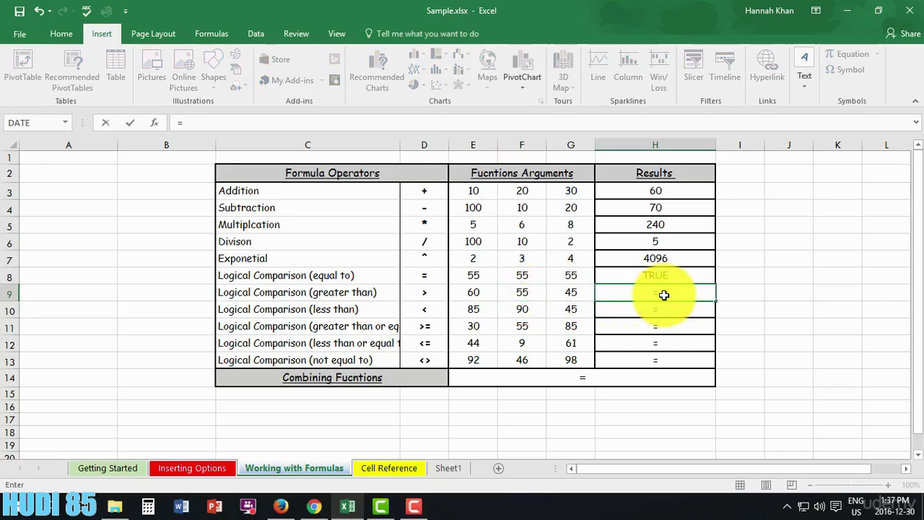
{"action": "left_click", "coordinate": [520, 257]}
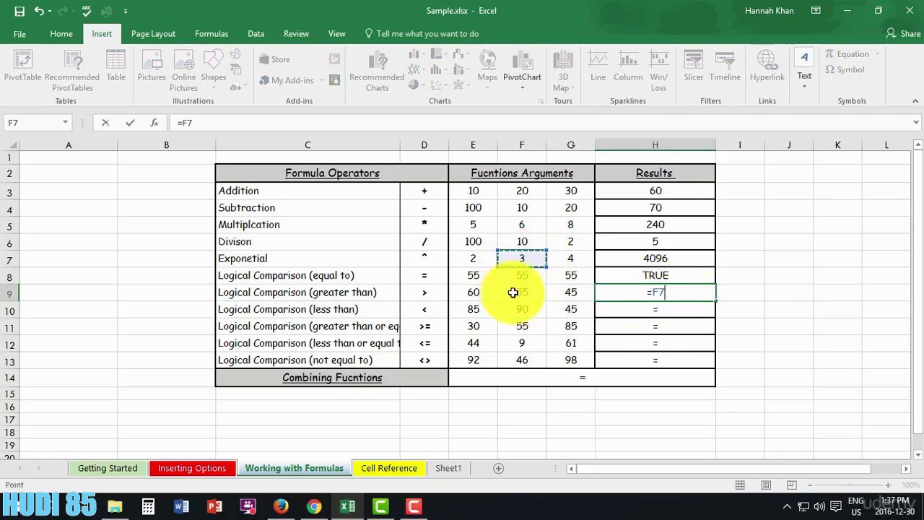
{"action": "left_click", "coordinate": [525, 275]}
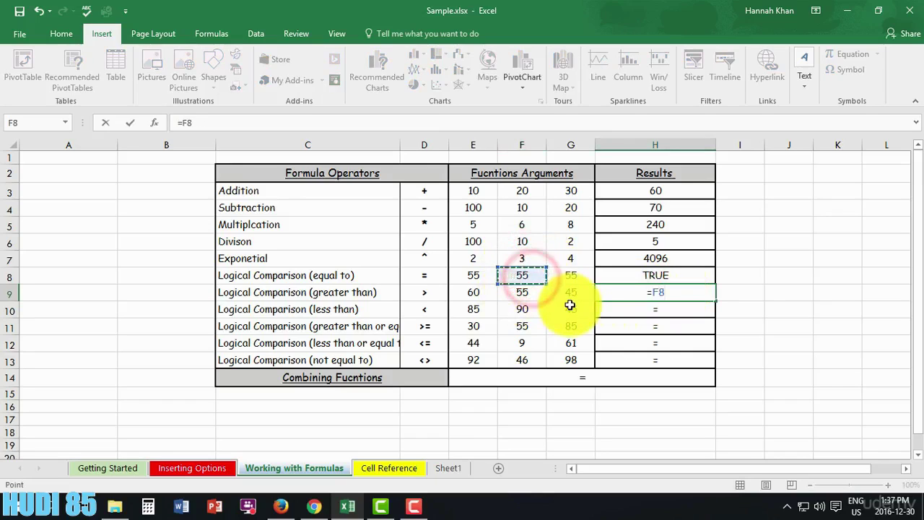
{"action": "key", "text": "Return"}
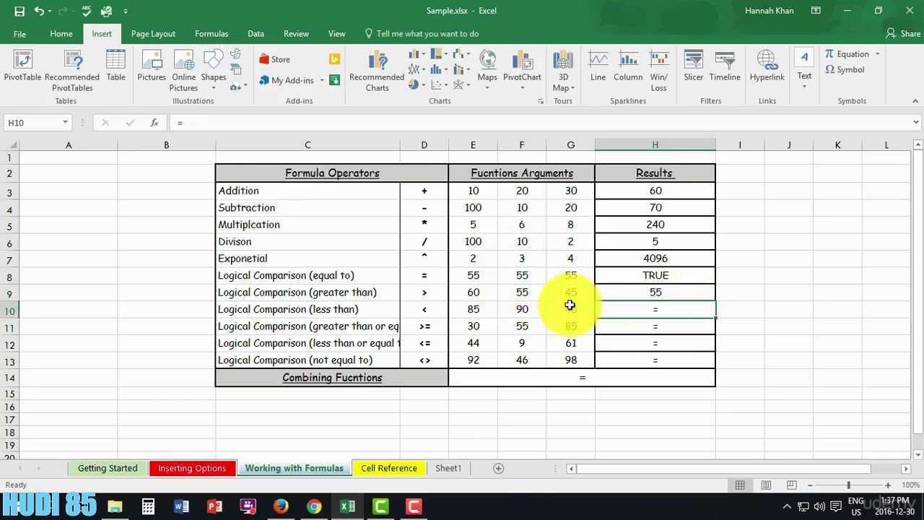
Clear H9 and enter =F7>F8, which returns FALSE.
{"action": "left_click", "coordinate": [689, 289]}
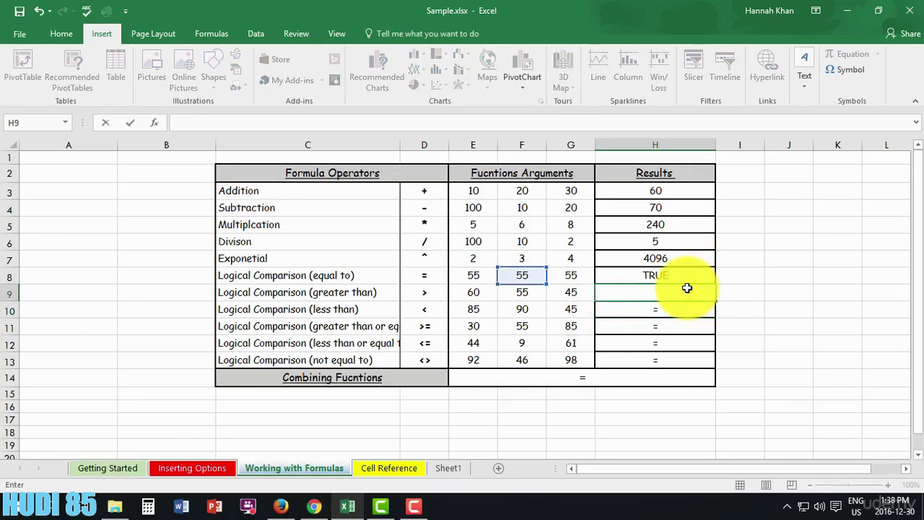
{"action": "key", "text": "Delete"}
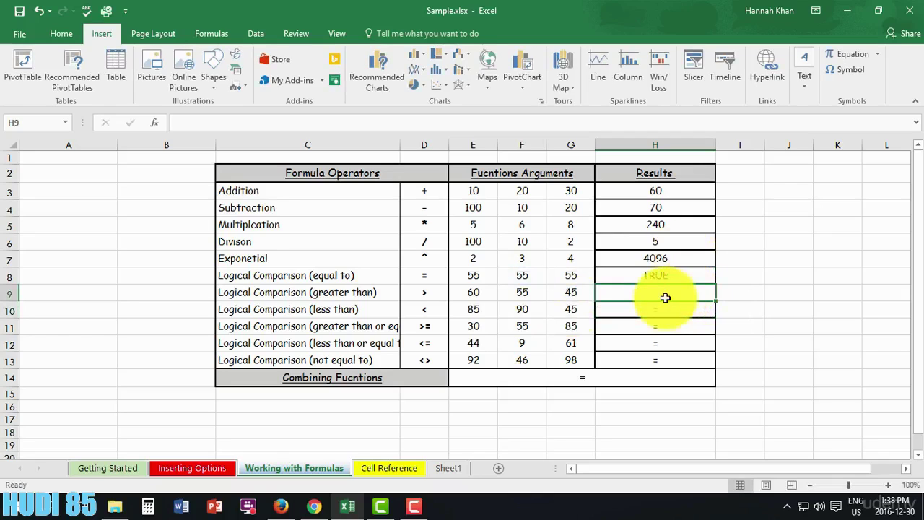
{"action": "type", "text": "="}
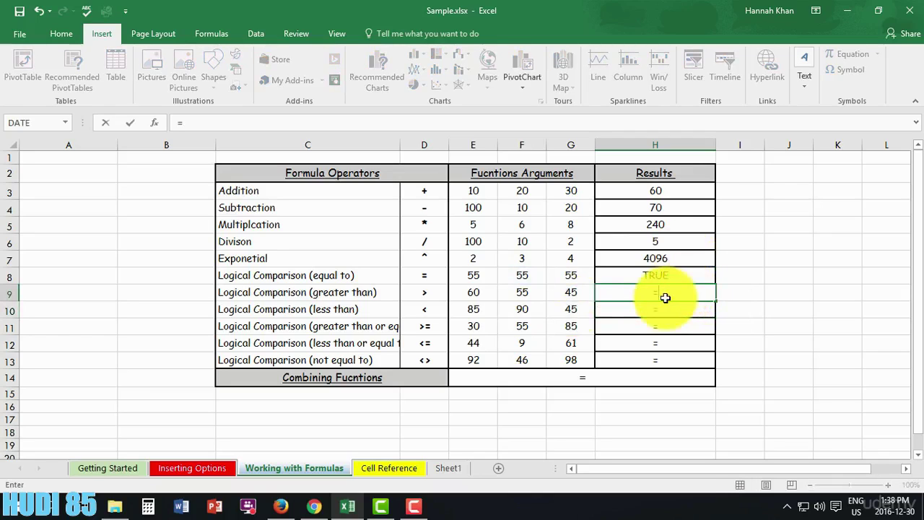
{"action": "left_click", "coordinate": [529, 258]}
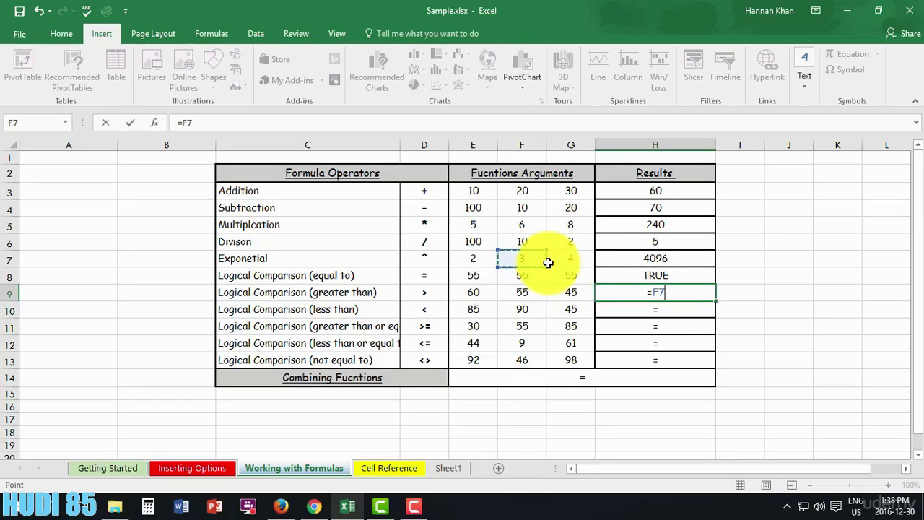
{"action": "type", "text": ">"}
{"action": "left_click", "coordinate": [525, 282]}
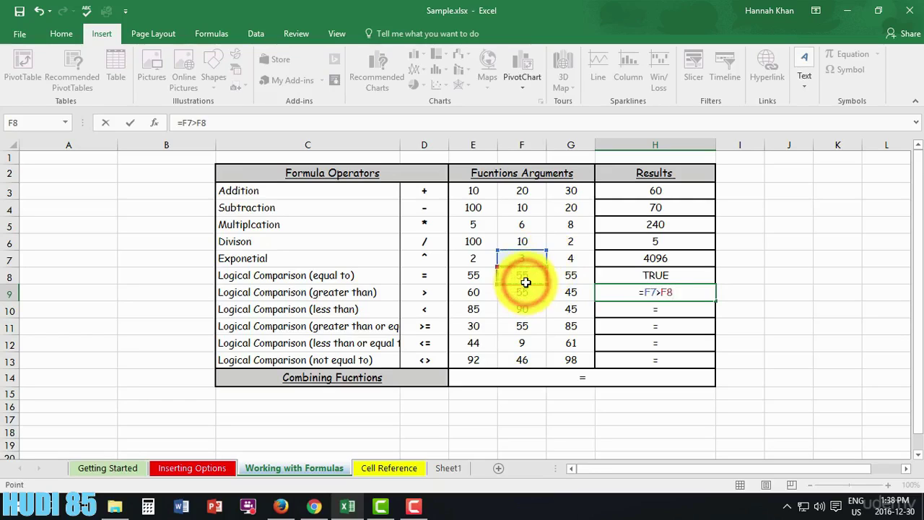
{"action": "key", "text": "Return"}
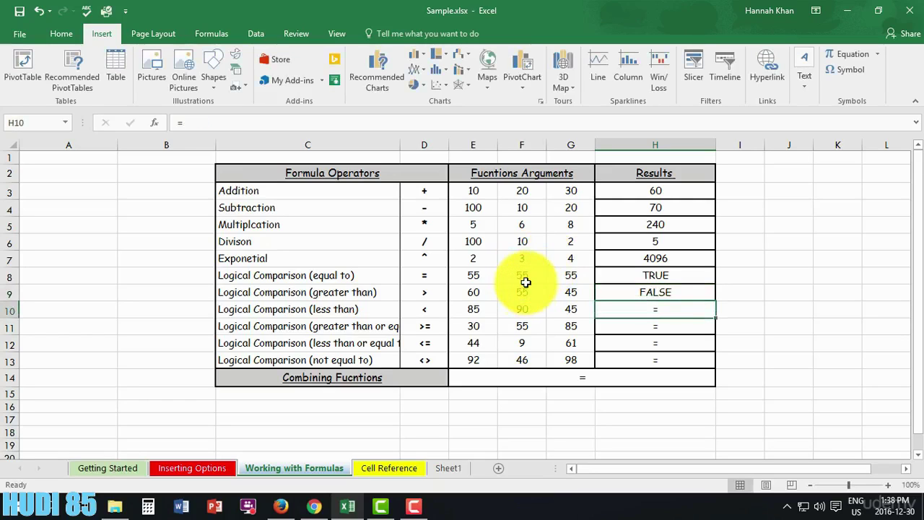
{"action": "left_click", "coordinate": [527, 308]}
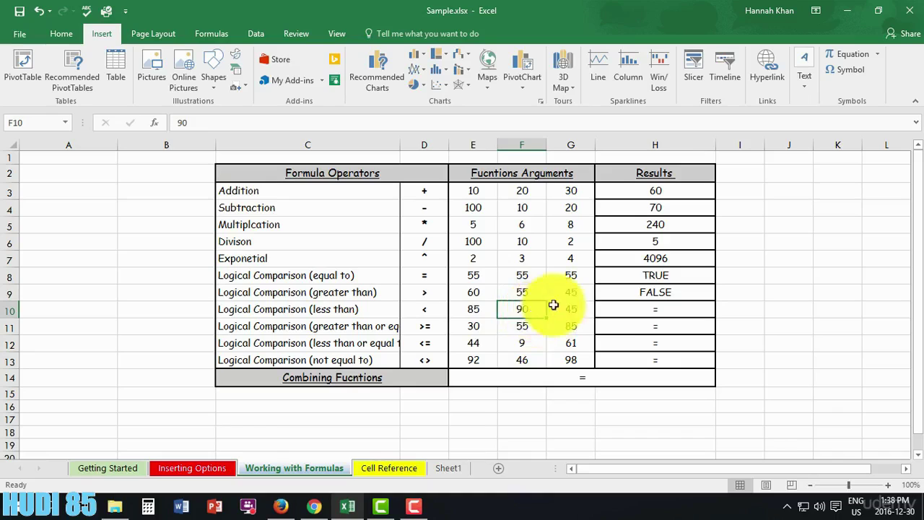
Enter =E10<F10 in H10, comparing 85 with 90 to return TRUE.
{"action": "left_click", "coordinate": [649, 310]}
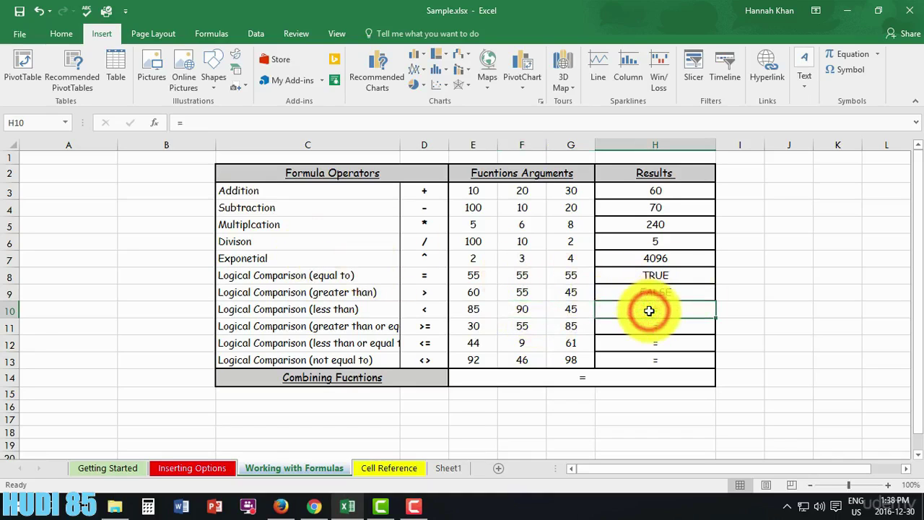
{"action": "type", "text": "="}
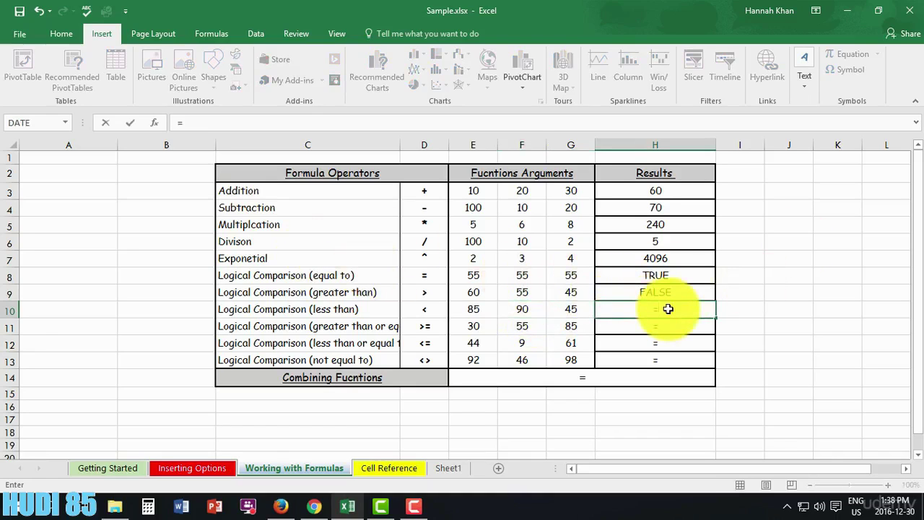
{"action": "left_click", "coordinate": [478, 309]}
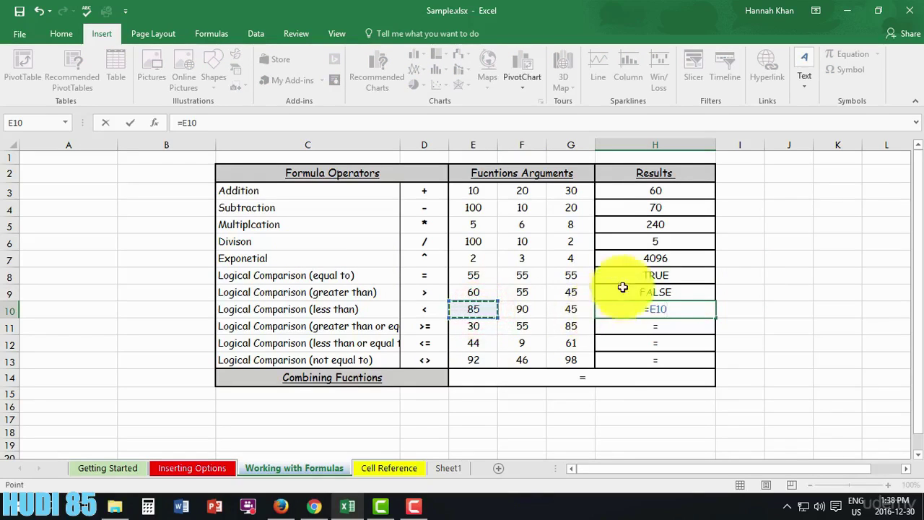
{"action": "left_click", "coordinate": [520, 313]}
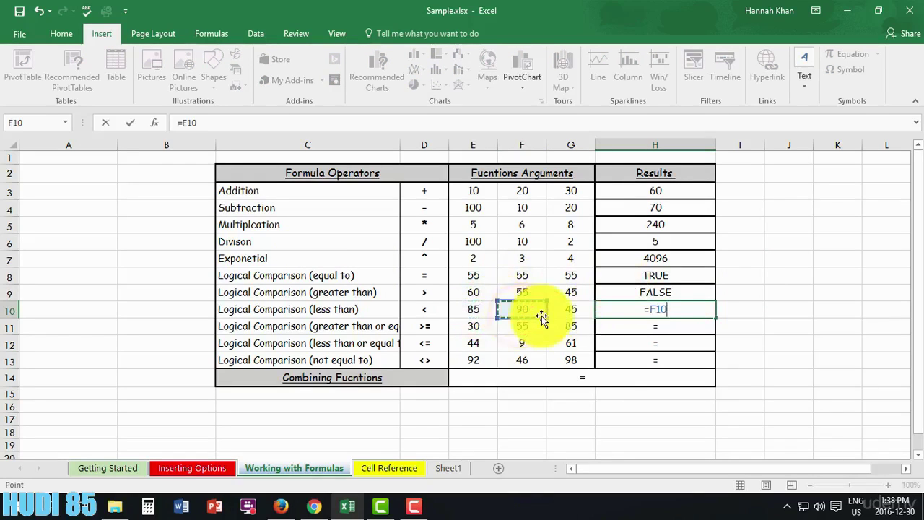
{"action": "left_click", "coordinate": [462, 308]}
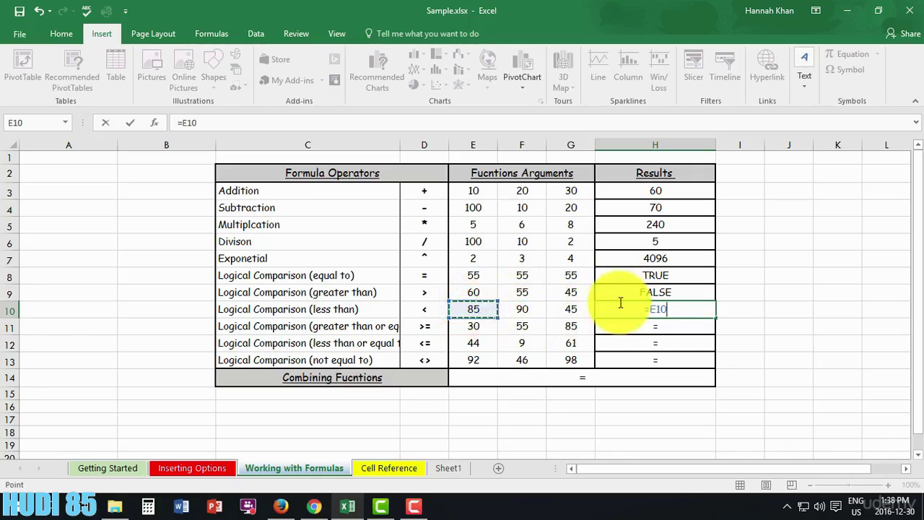
{"action": "type", "text": "<"}
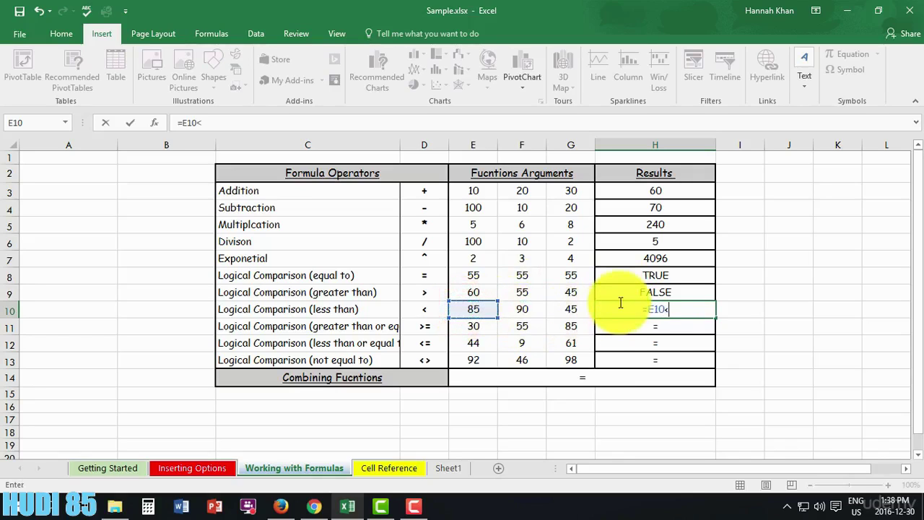
{"action": "left_click", "coordinate": [530, 309]}
{"action": "key", "text": "Return"}
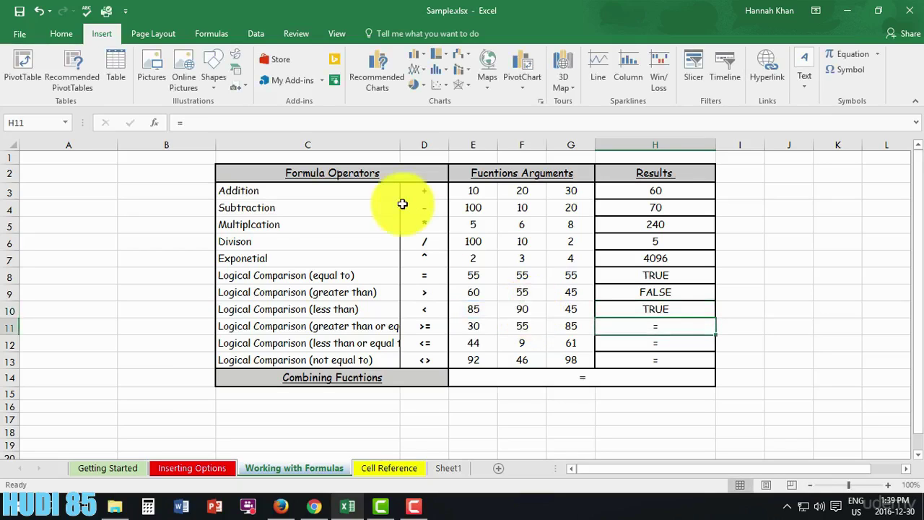
Resize columns B and C so 'Logical Comparison (greater than or equal to)' fits fully.
{"action": "left_click", "coordinate": [635, 329]}
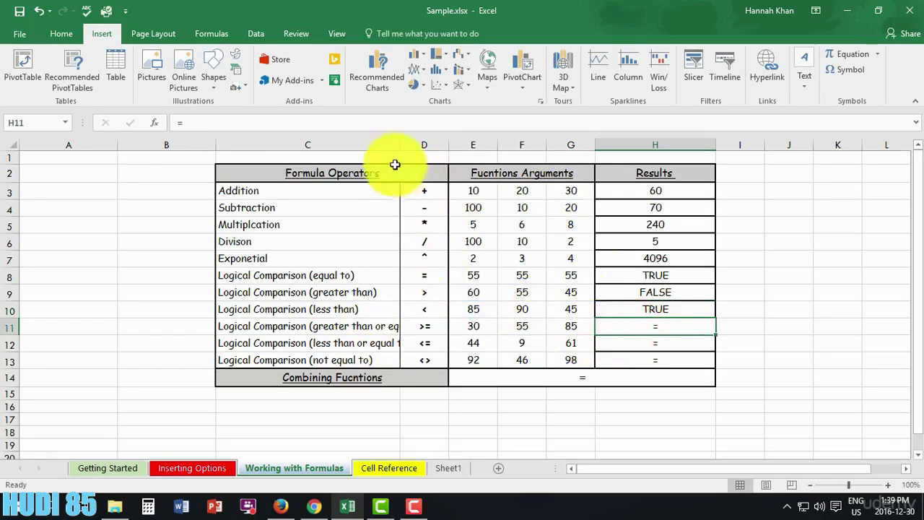
{"action": "left_click_drag", "start_coordinate": [215, 149], "coordinate": [150, 149]}
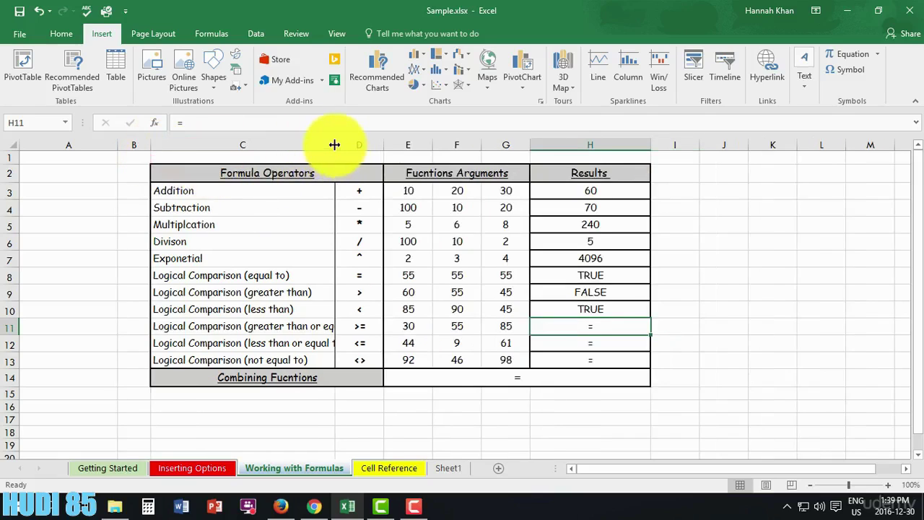
{"action": "left_click_drag", "start_coordinate": [334, 146], "coordinate": [373, 148]}
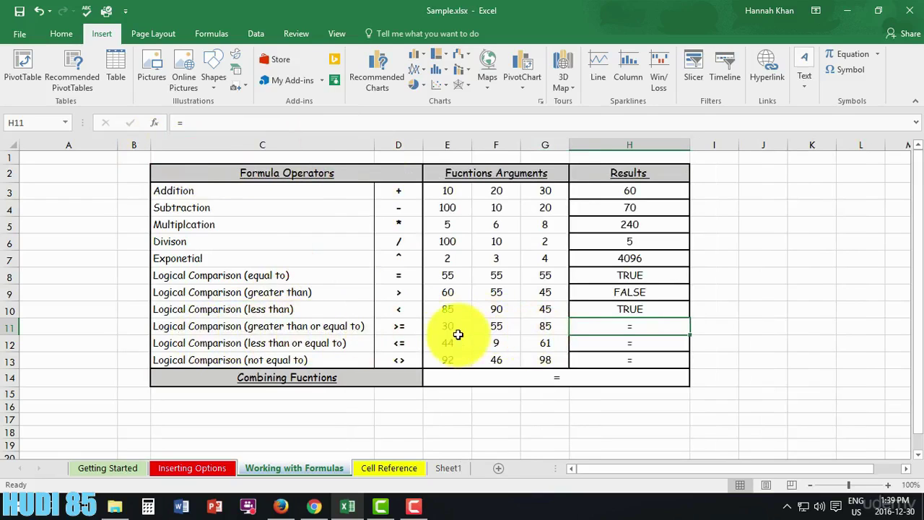
Enter a first greater-than-or-equal test =E11>=F11 in H11.
{"action": "double_click", "coordinate": [628, 329]}
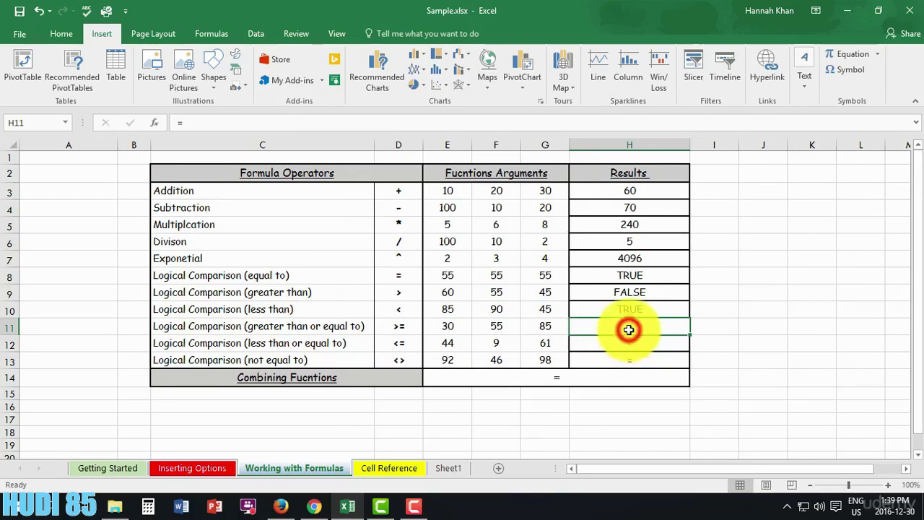
{"action": "type", "text": "="}
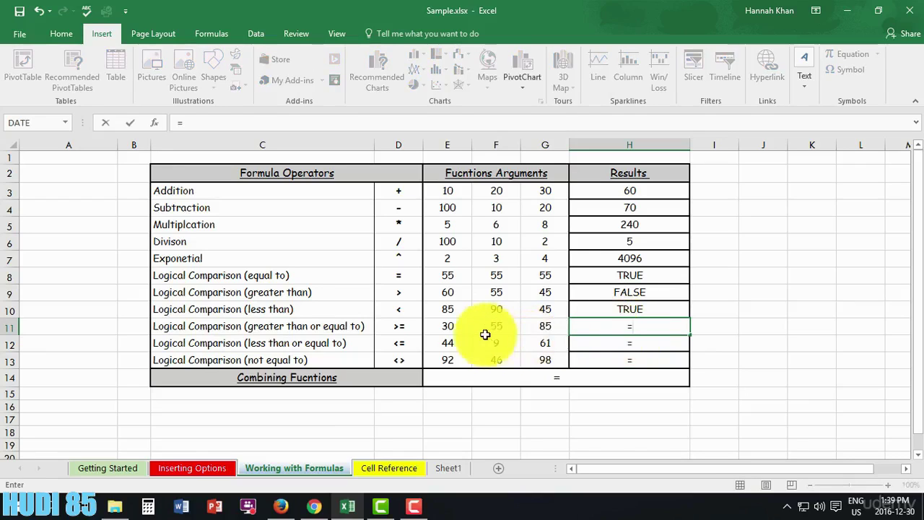
{"action": "left_click", "coordinate": [448, 326]}
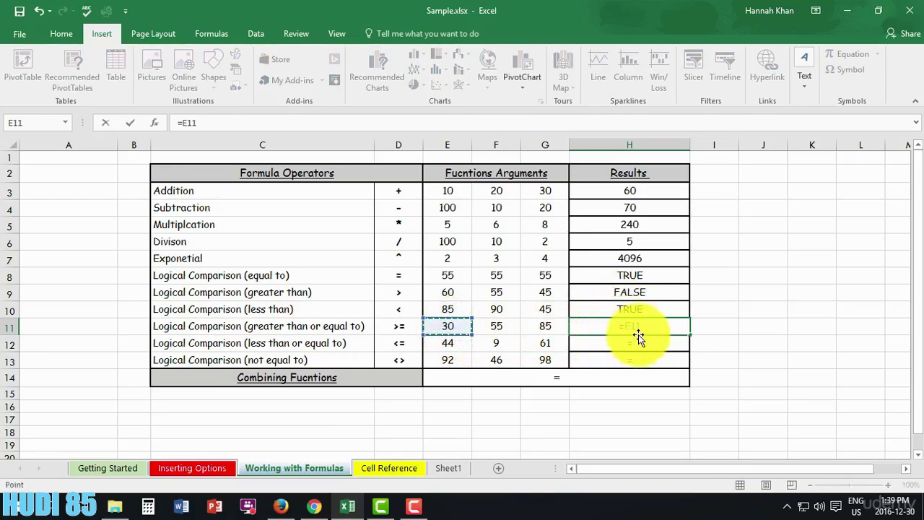
{"action": "type", "text": ">="}
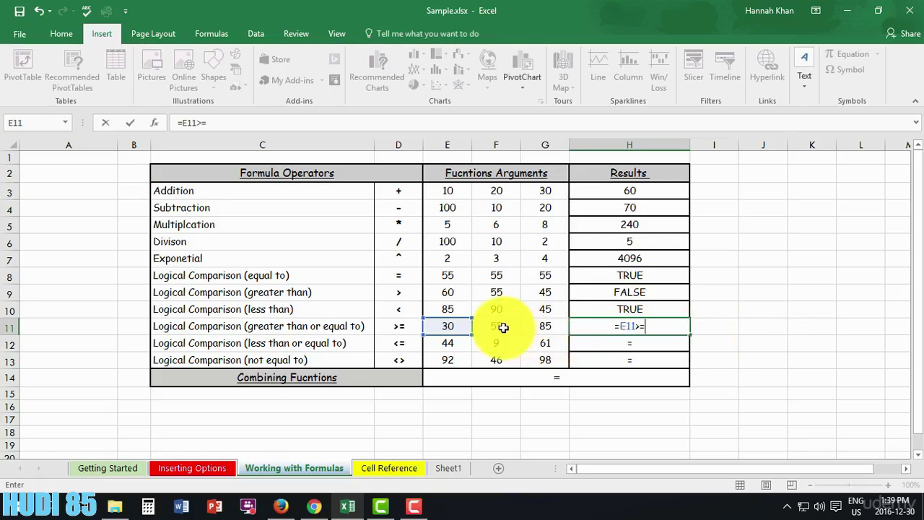
{"action": "left_click", "coordinate": [503, 327]}
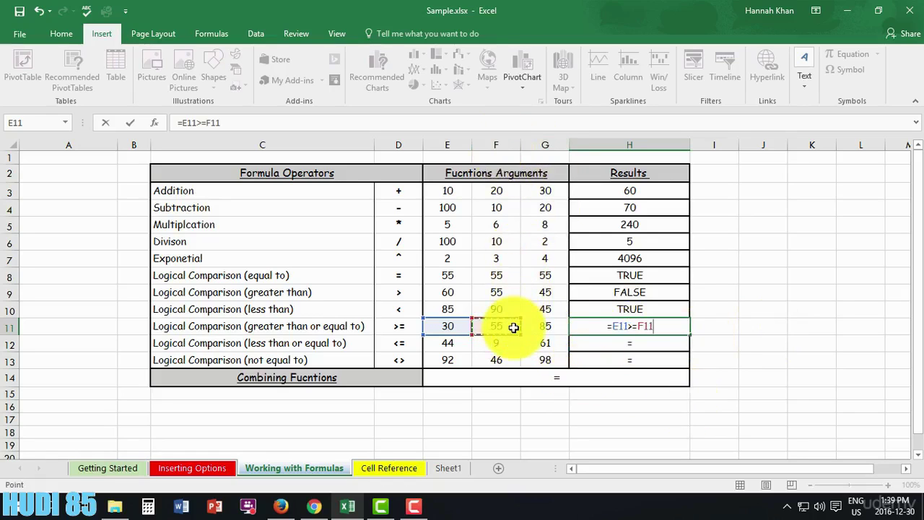
{"action": "key", "text": "Return"}
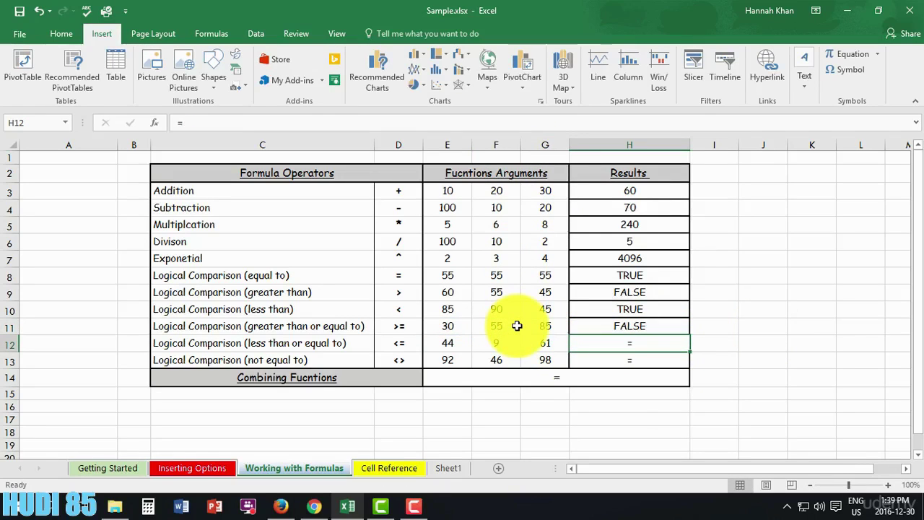
Rewrite H11 as F11 greater than or equal to E11, returning TRUE.
{"action": "left_click", "coordinate": [637, 327]}
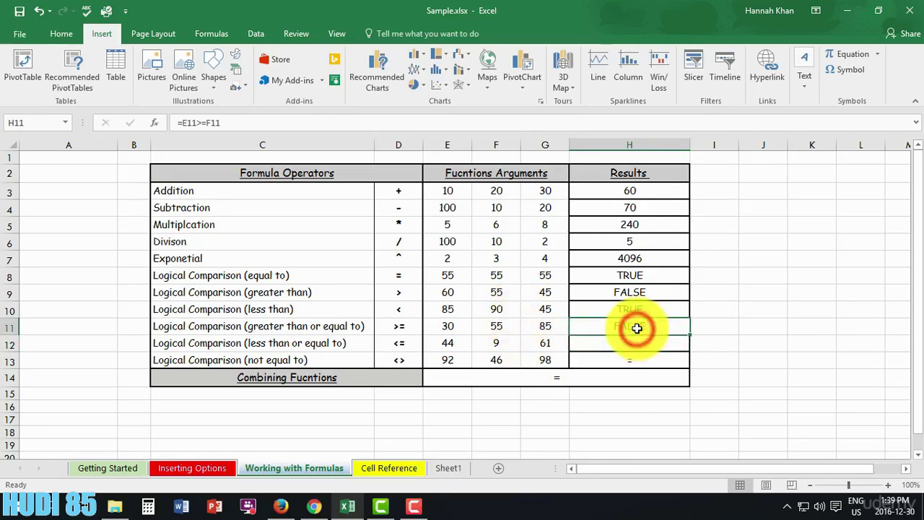
{"action": "type", "text": "="}
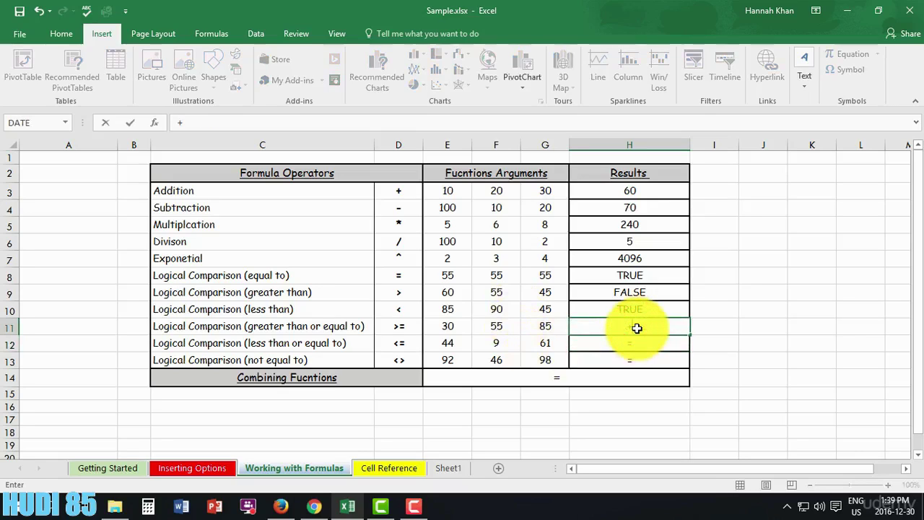
{"action": "key", "text": "BackSpace"}
{"action": "type", "text": "="}
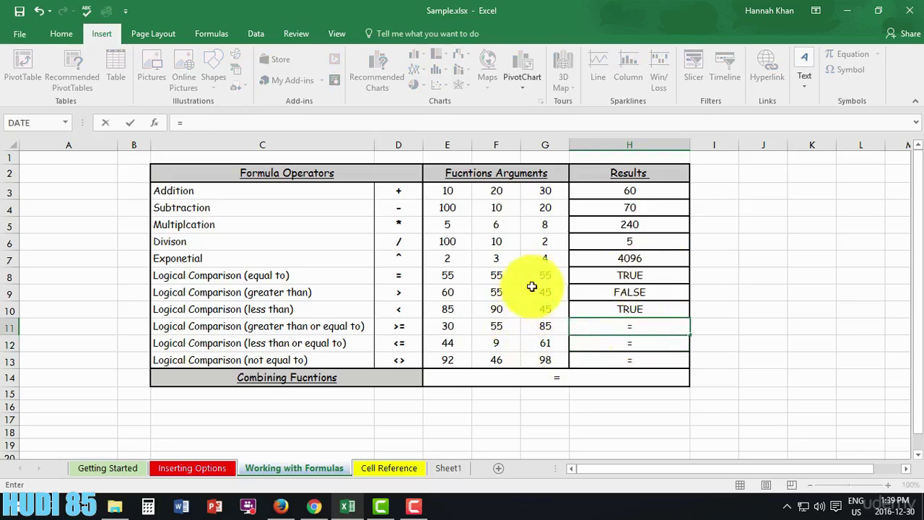
{"action": "left_click", "coordinate": [495, 327]}
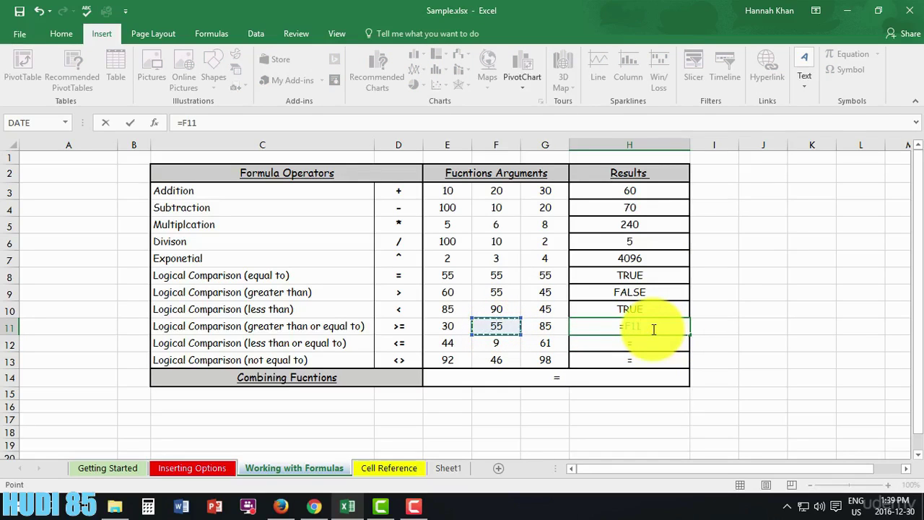
{"action": "type", "text": ">="}
{"action": "left_click", "coordinate": [454, 326]}
{"action": "key", "text": "Return"}
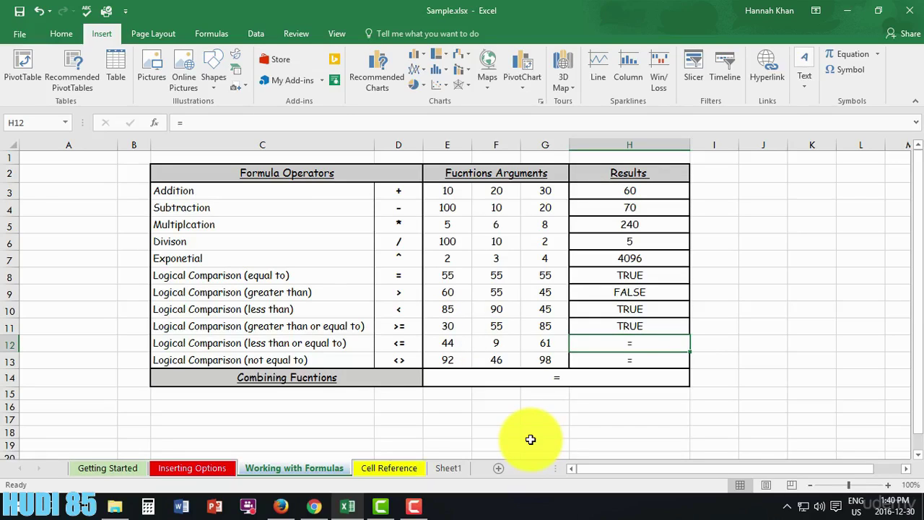
{"action": "left_click", "coordinate": [622, 345]}
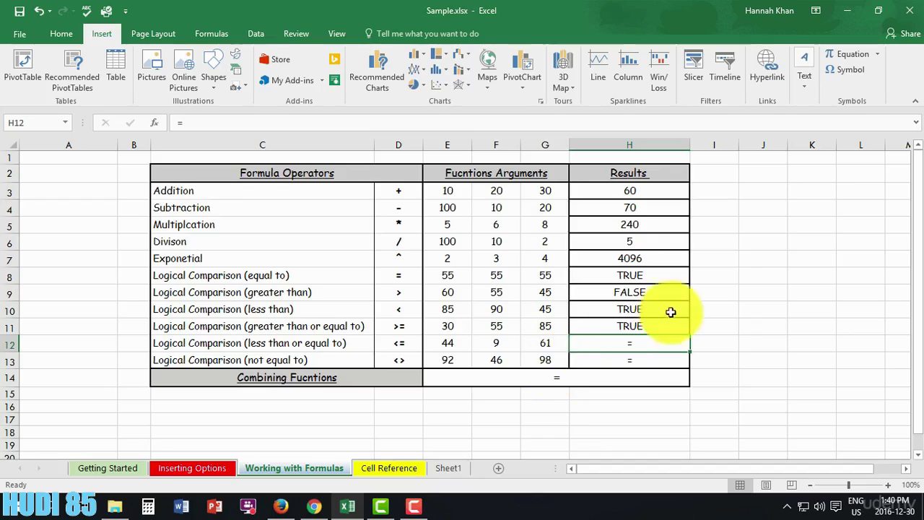
Enter =E12<=F12 in H12.
{"action": "left_click", "coordinate": [462, 346]}
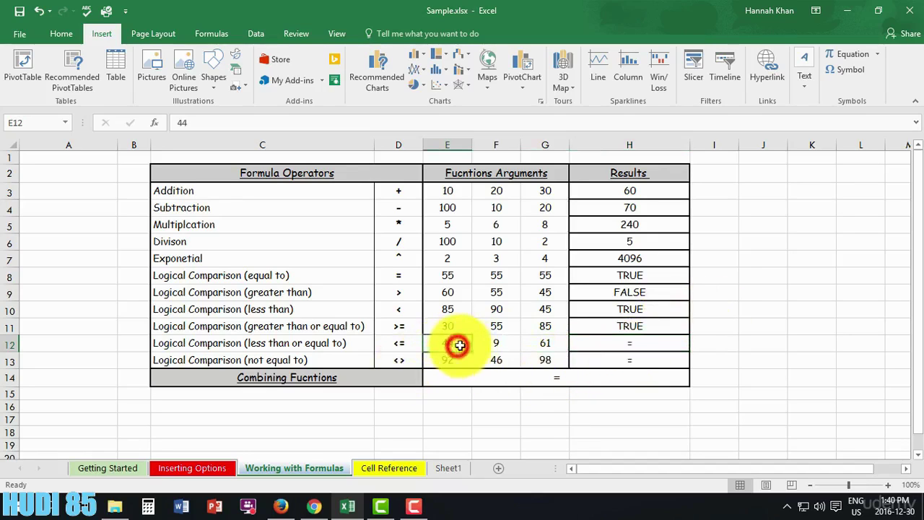
{"action": "left_click", "coordinate": [627, 351]}
{"action": "type", "text": "="}
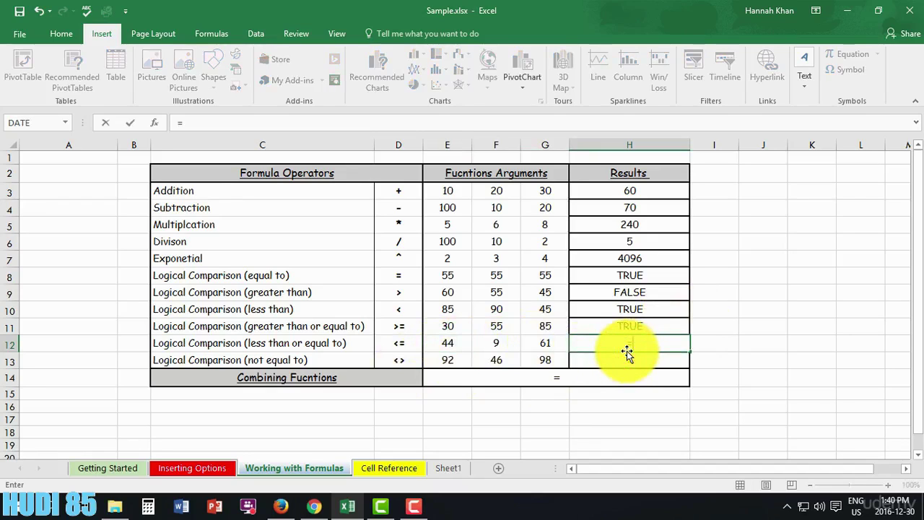
{"action": "left_click", "coordinate": [443, 339]}
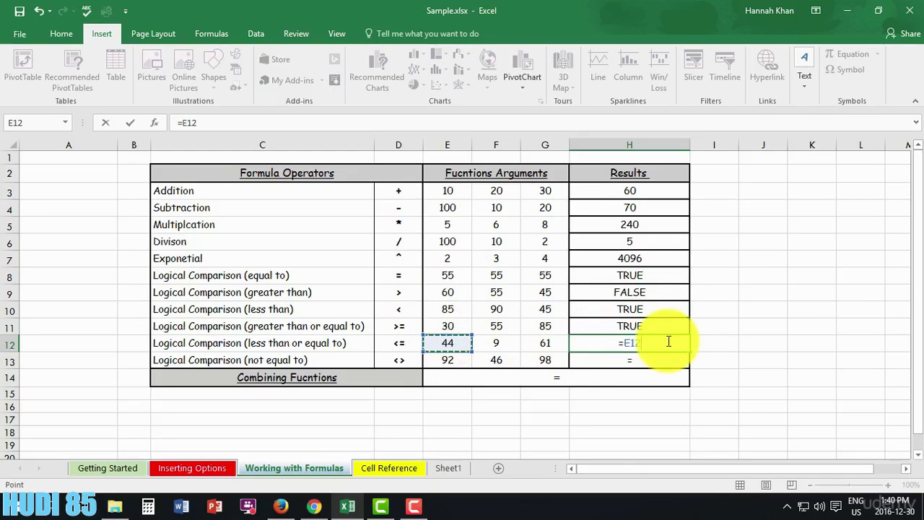
{"action": "type", "text": "<="}
{"action": "left_click", "coordinate": [500, 345]}
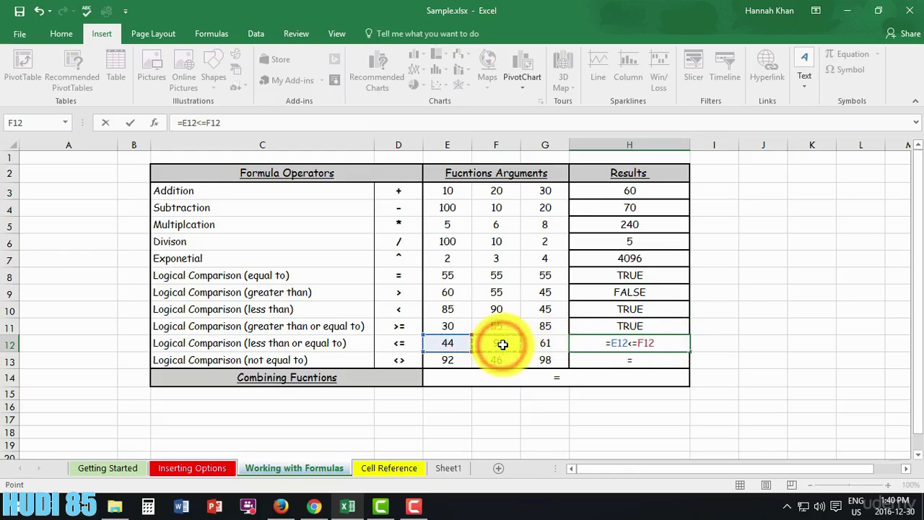
{"action": "key", "text": "Return"}
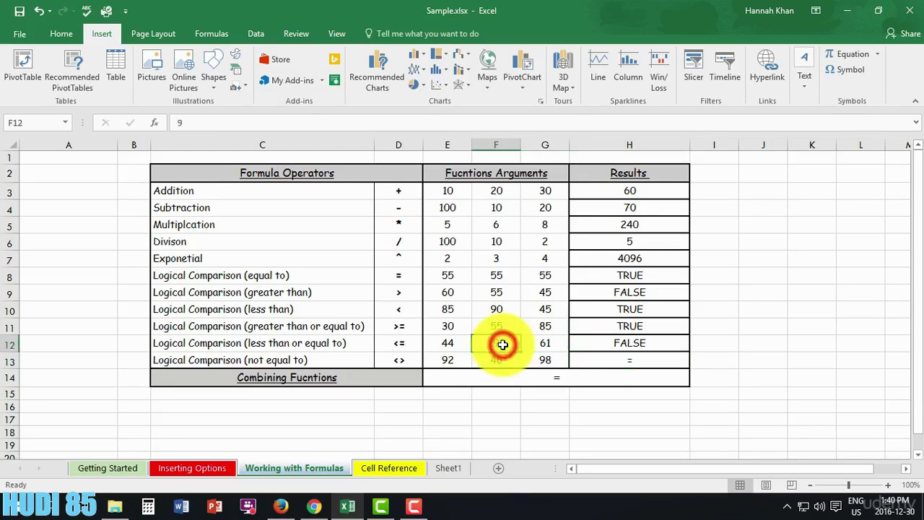
Rewrite H12 as =F12<=E12, which returns TRUE.
{"action": "left_click", "coordinate": [605, 341]}
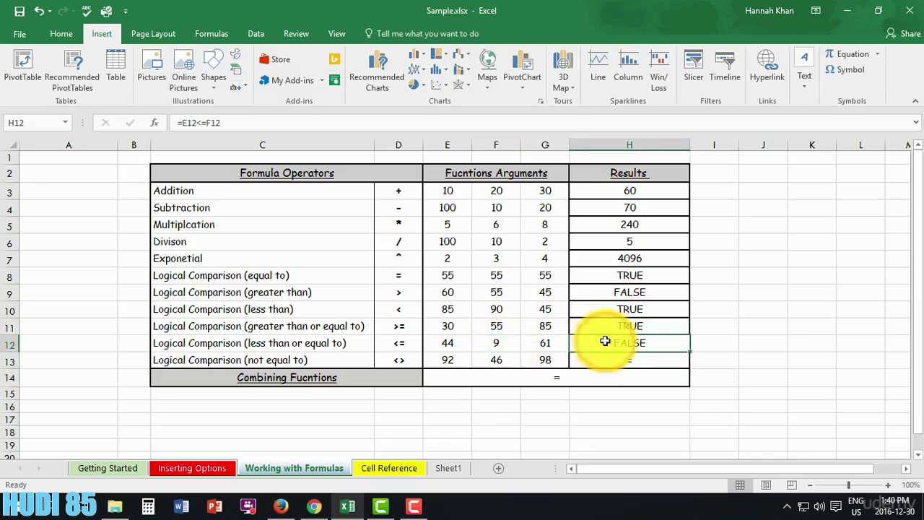
{"action": "type", "text": "+"}
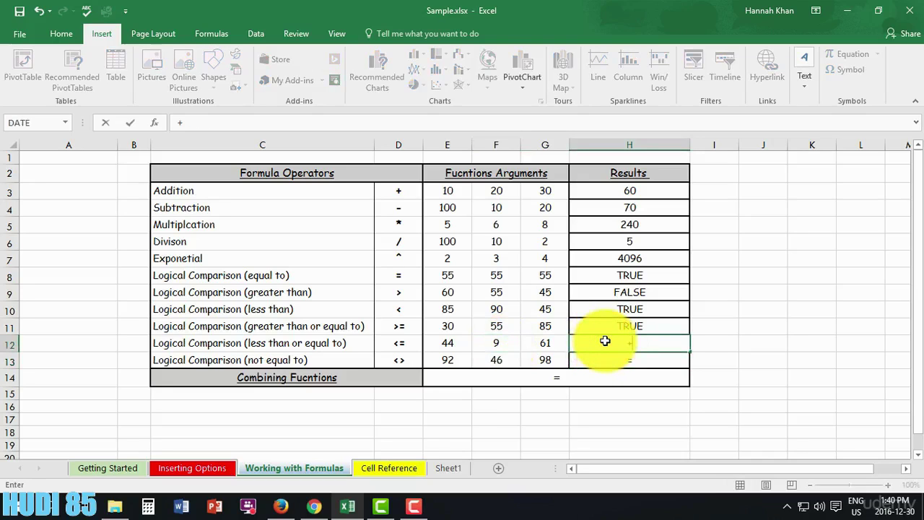
{"action": "key", "text": "Home"}
{"action": "type", "text": "="}
{"action": "key", "text": "Right"}
{"action": "key", "text": "Right"}
{"action": "key", "text": "Right"}
{"action": "key", "text": "Right"}
{"action": "key", "text": "Right"}
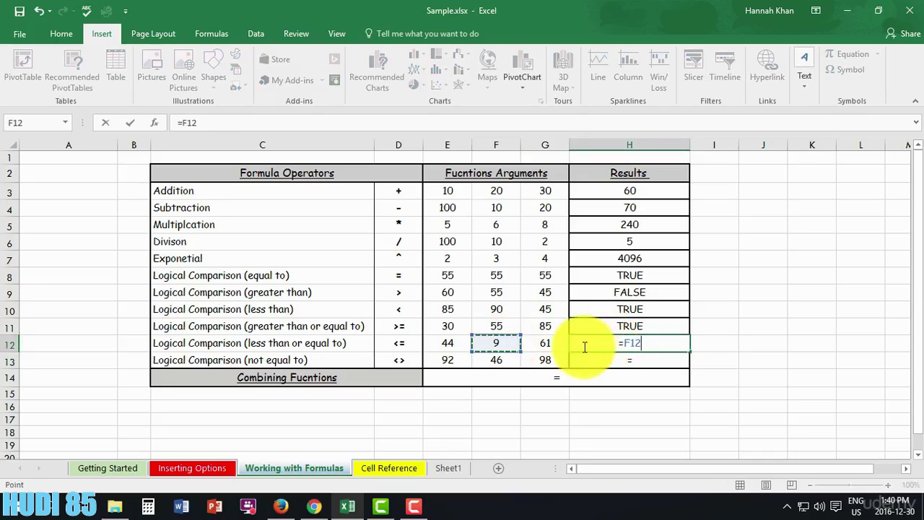
{"action": "type", "text": "<"}
{"action": "type", "text": "="}
{"action": "left_click", "coordinate": [448, 345]}
{"action": "key", "text": "Return"}
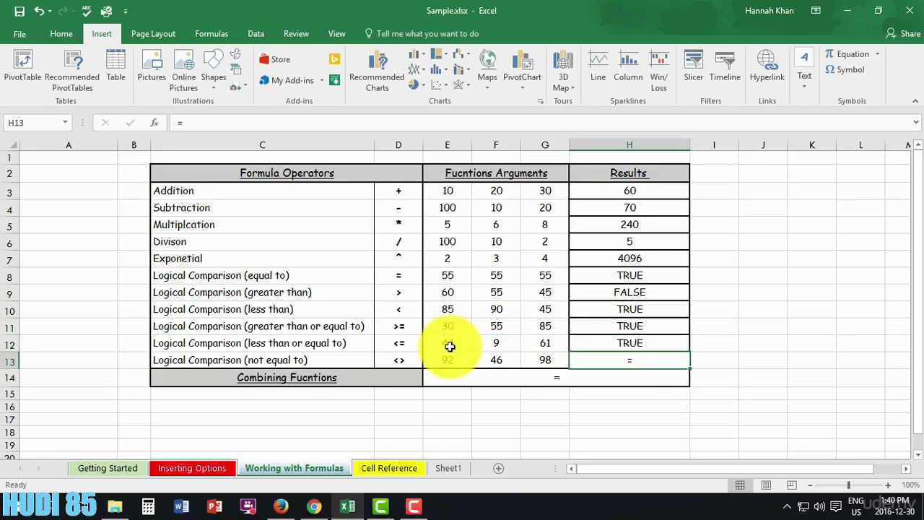
{"action": "type", "text": "="}
Enter a first not-equal test =E13<>F13 in H13.
{"action": "left_click", "coordinate": [638, 362]}
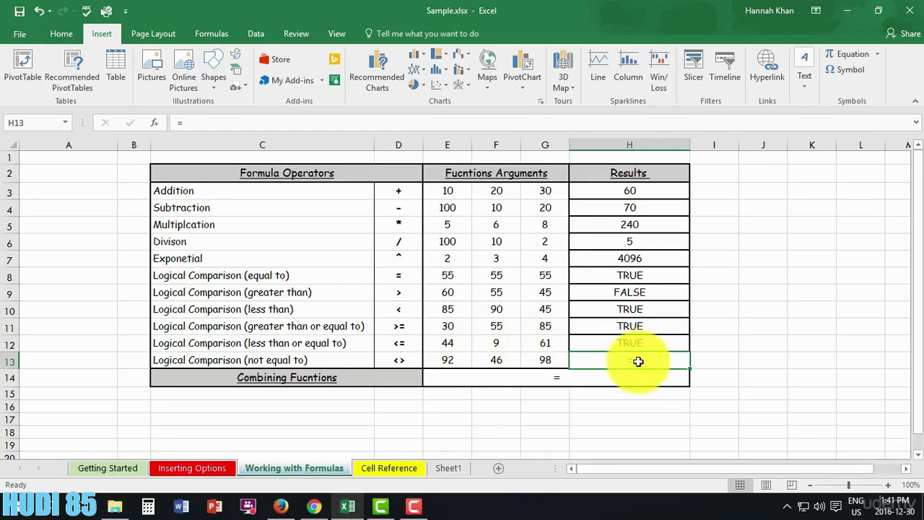
{"action": "left_click", "coordinate": [638, 361]}
{"action": "double_click", "coordinate": [638, 361]}
{"action": "left_click", "coordinate": [451, 360]}
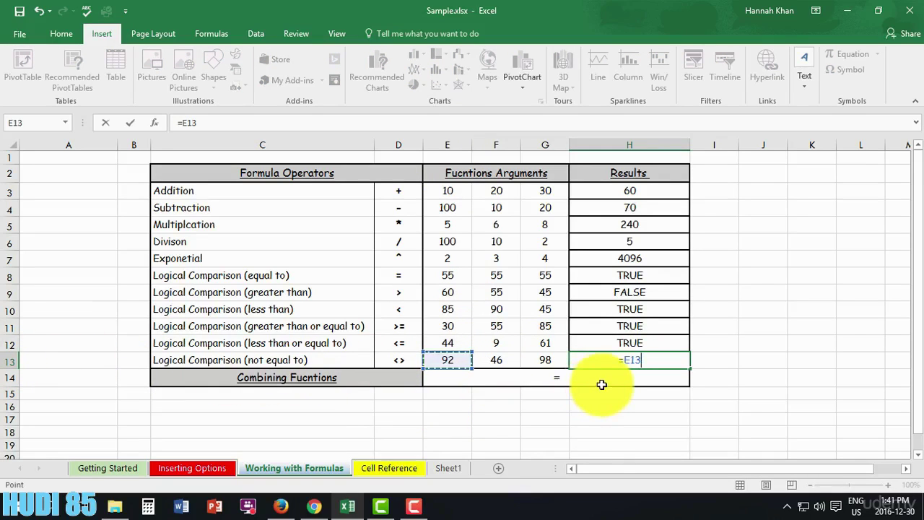
{"action": "type", "text": "<"}
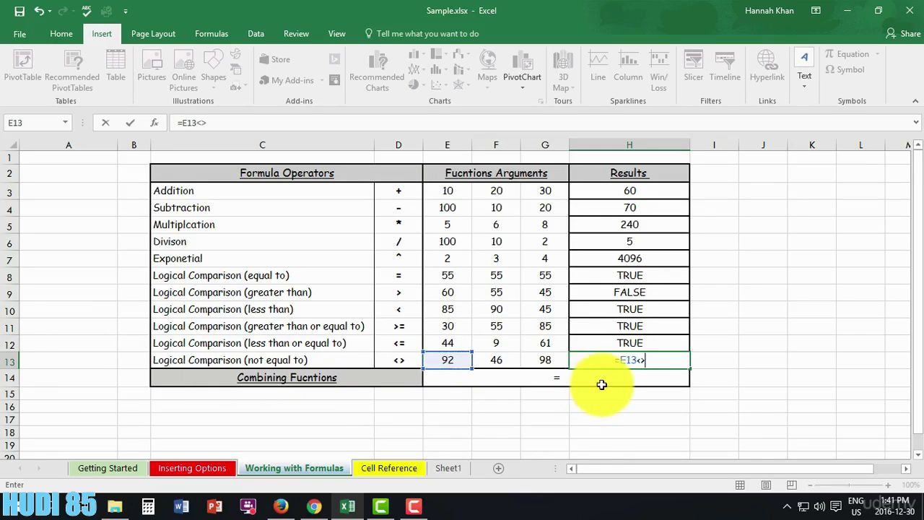
{"action": "type", "text": ">"}
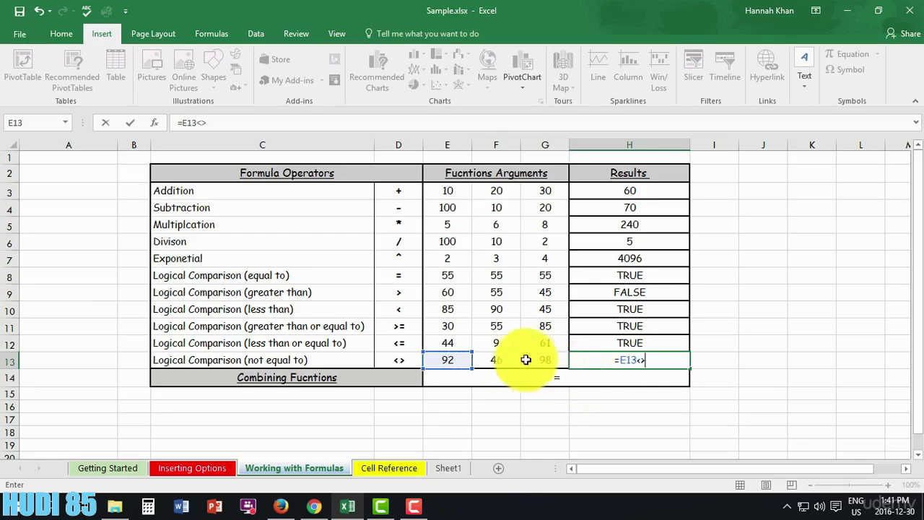
{"action": "left_click", "coordinate": [503, 356]}
{"action": "key", "text": "Return"}
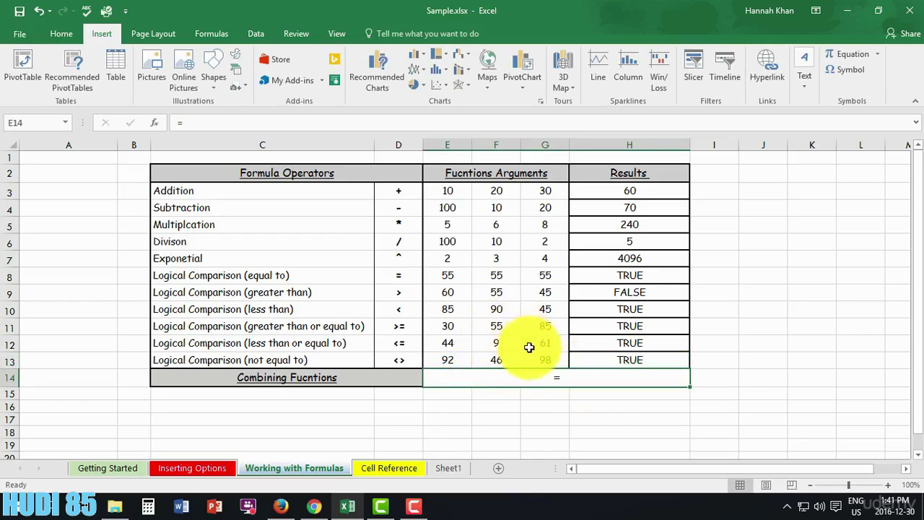
Replace H13's formula with =E6<>E4, returning FALSE since both are 100.
{"action": "left_click", "coordinate": [638, 360]}
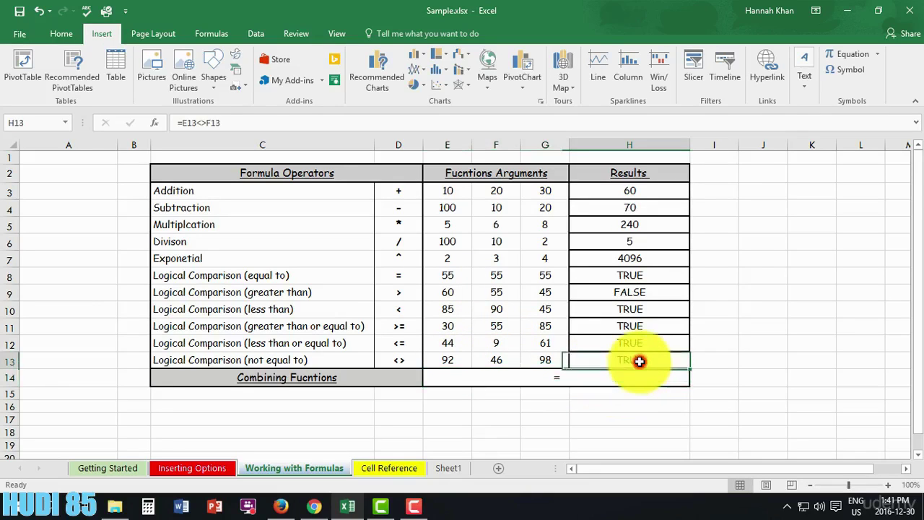
{"action": "type", "text": "="}
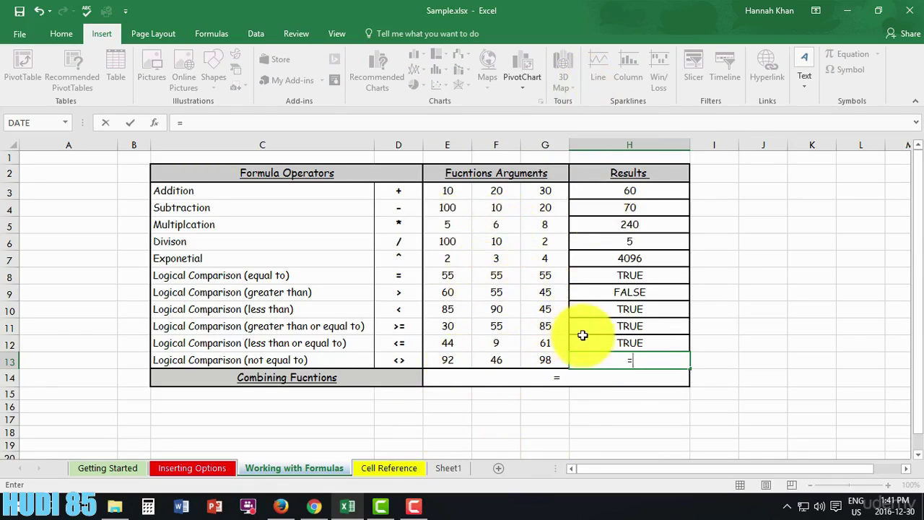
{"action": "left_click", "coordinate": [448, 243]}
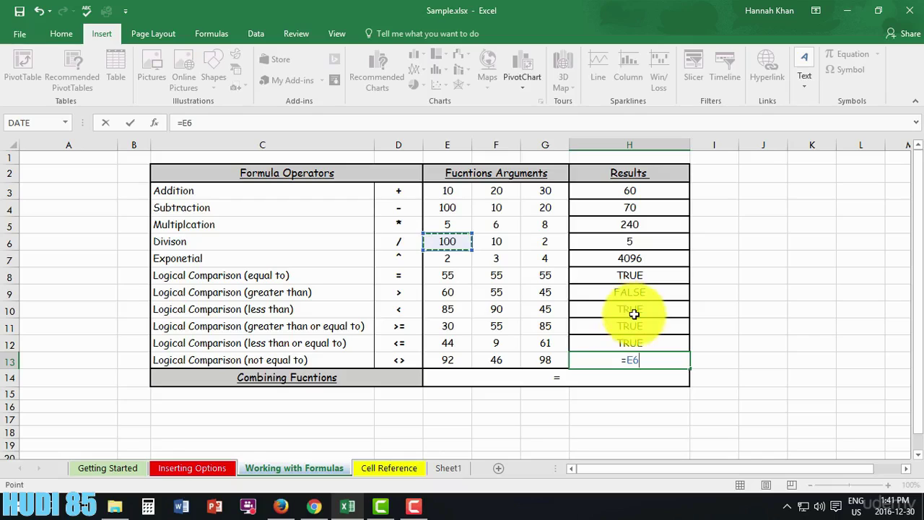
{"action": "type", "text": "<>"}
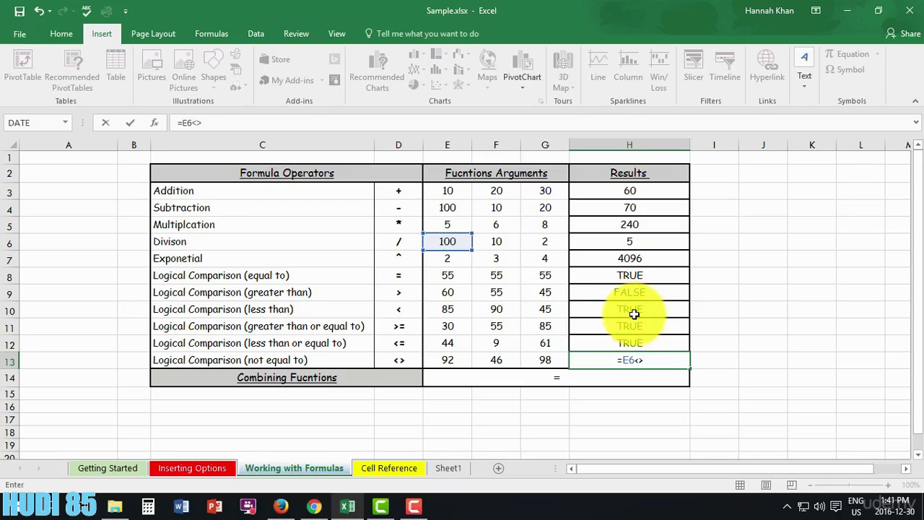
{"action": "left_click", "coordinate": [448, 207]}
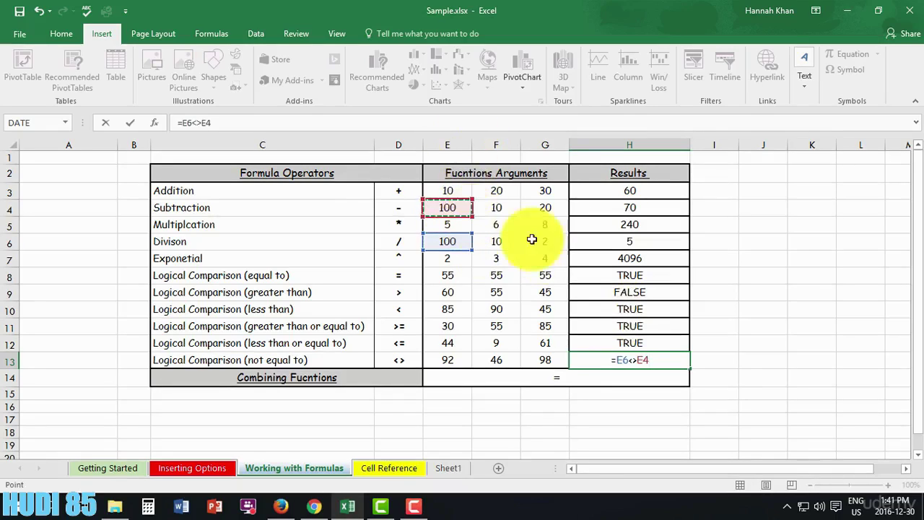
{"action": "key", "text": "Return"}
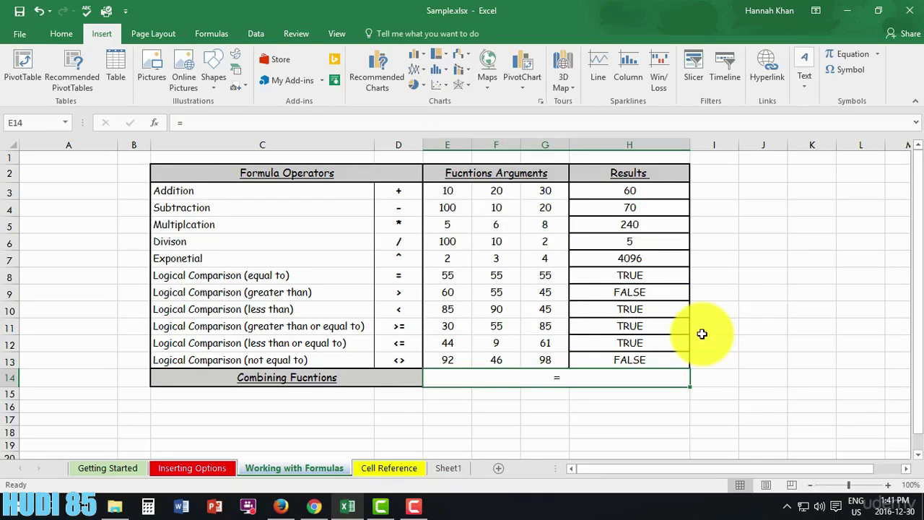
Enter =E4*F7(E7/E9) in row 14, get #REF!, and restart the cell with a fresh =.
{"action": "left_click", "coordinate": [575, 379]}
{"action": "type", "text": "="}
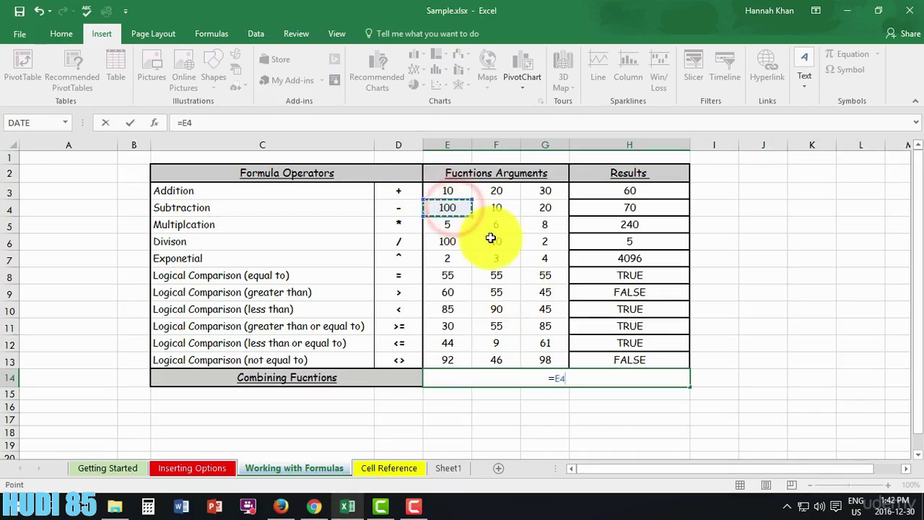
{"action": "type", "text": "*"}
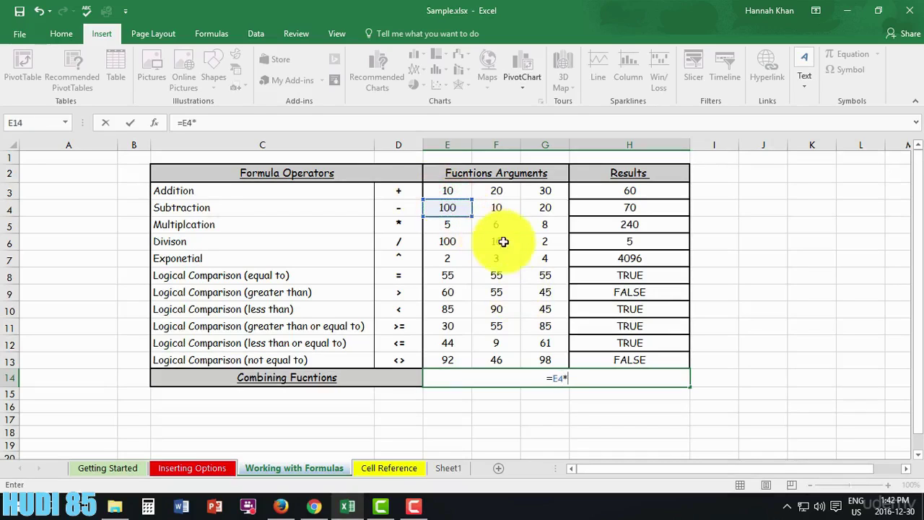
{"action": "left_click", "coordinate": [504, 258]}
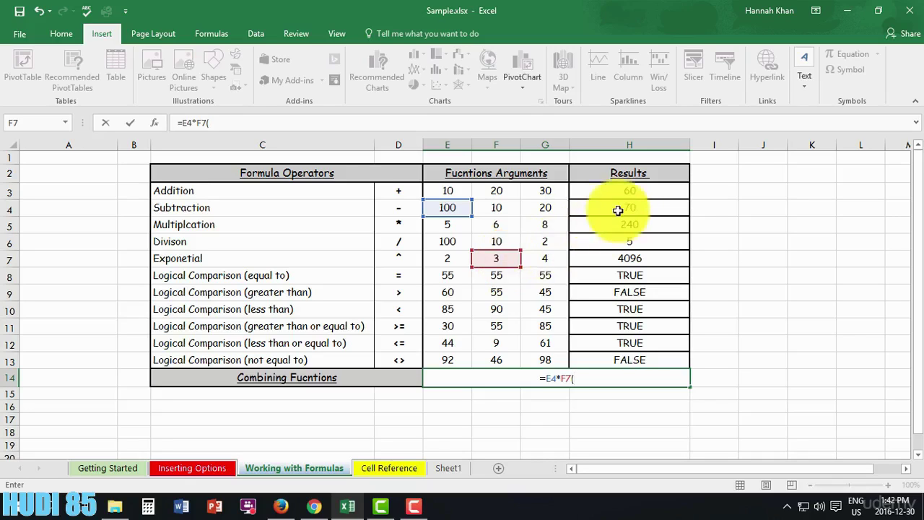
{"action": "left_click", "coordinate": [444, 260]}
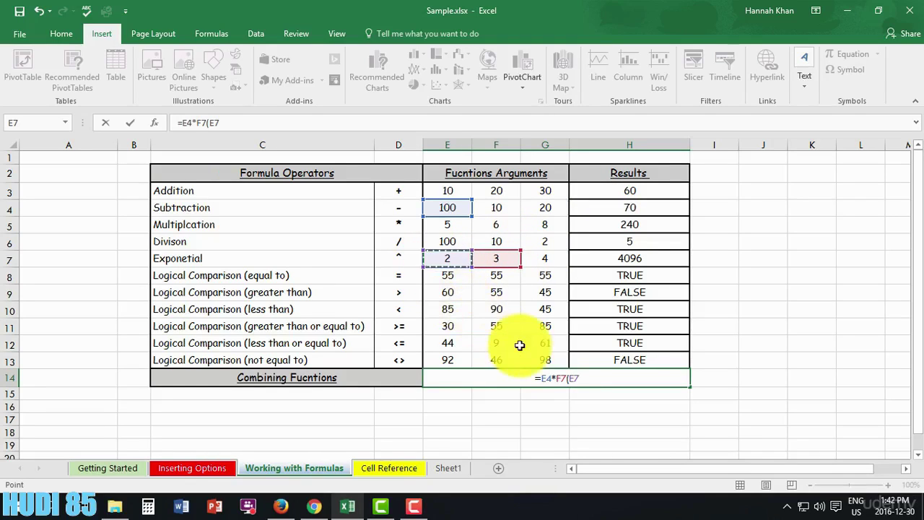
{"action": "type", "text": "/"}
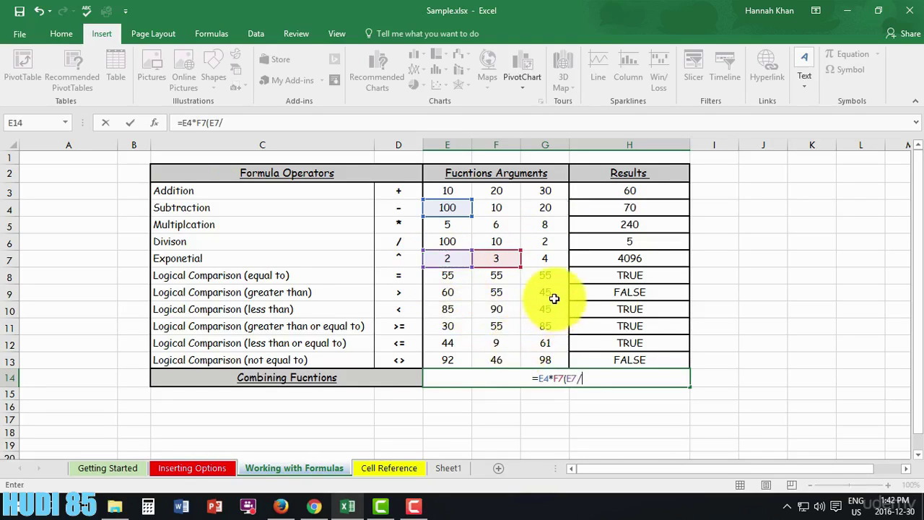
{"action": "left_click", "coordinate": [464, 290]}
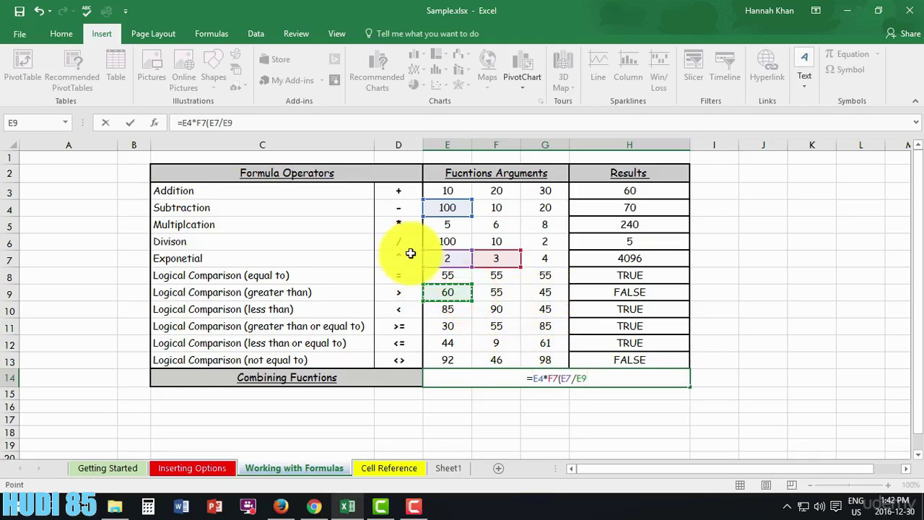
{"action": "type", "text": ")"}
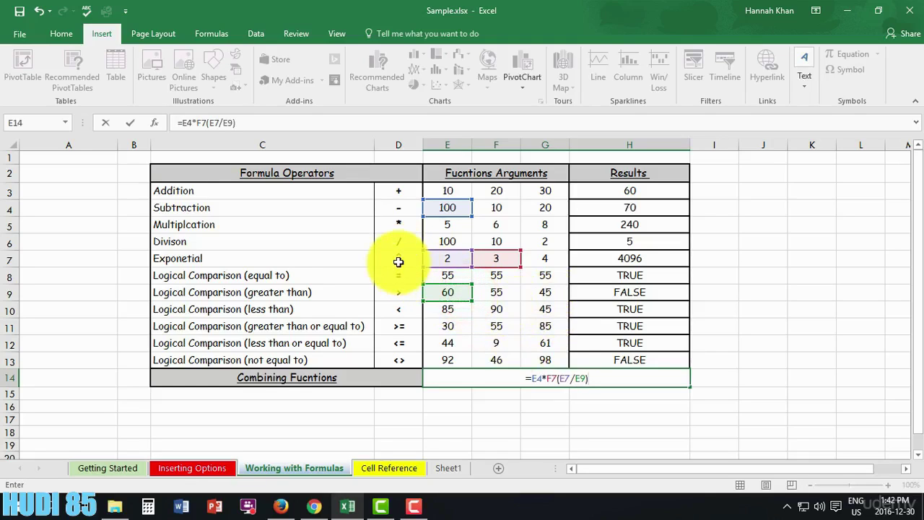
{"action": "left_click", "coordinate": [399, 260]}
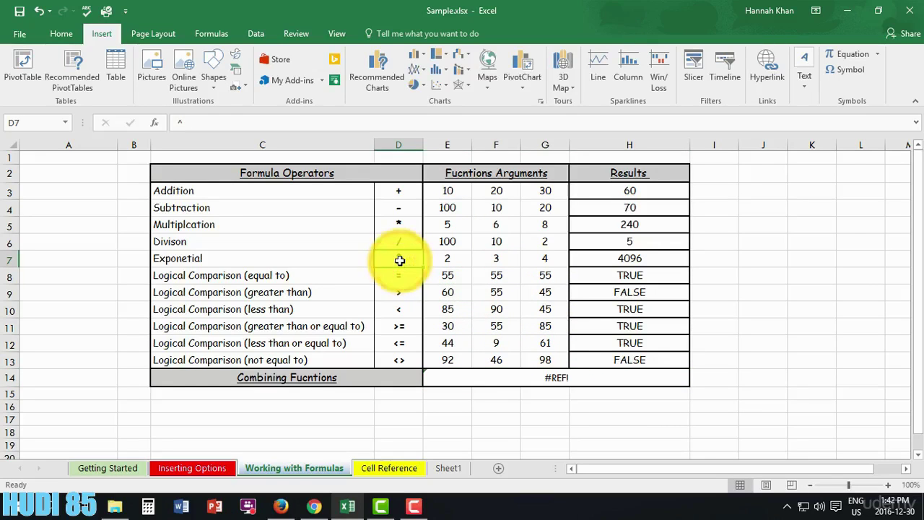
{"action": "left_click", "coordinate": [556, 383]}
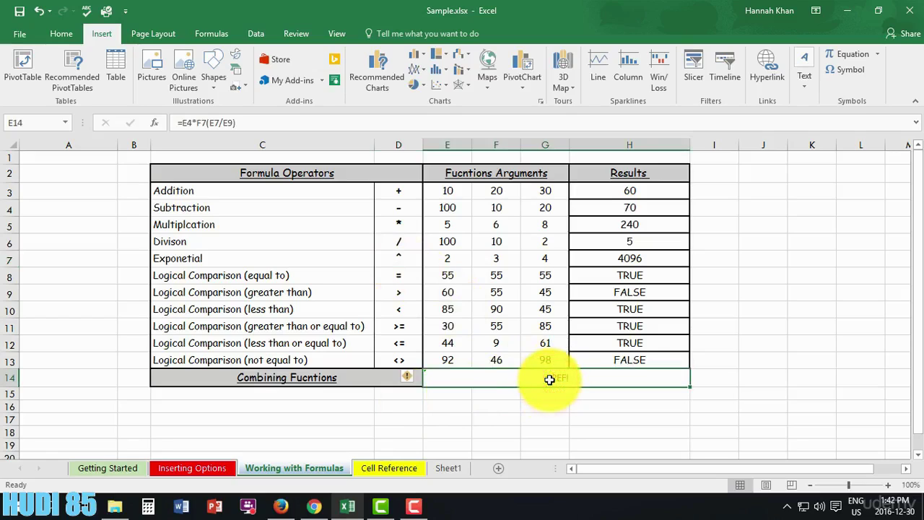
{"action": "type", "text": "="}
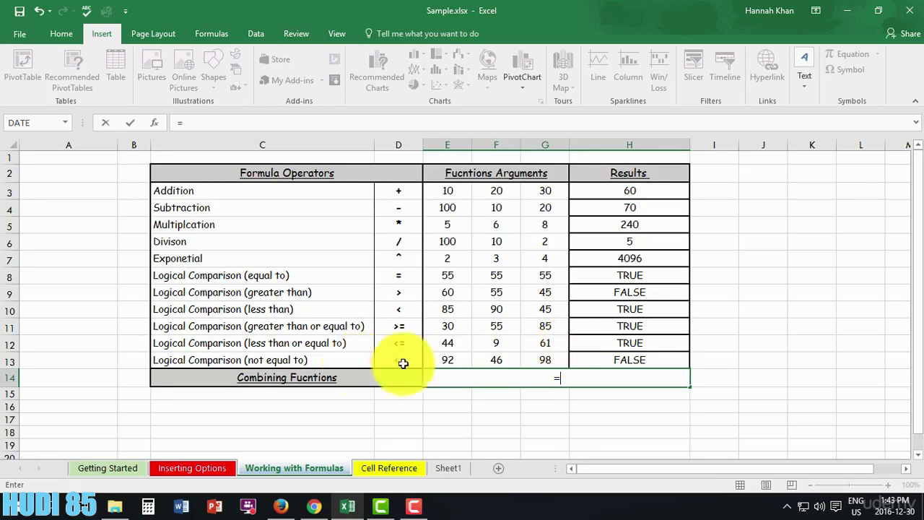
Build =E13*E7/G7-G4+G3 in the row 14 cell, yielding 56.
{"action": "left_click", "coordinate": [449, 360]}
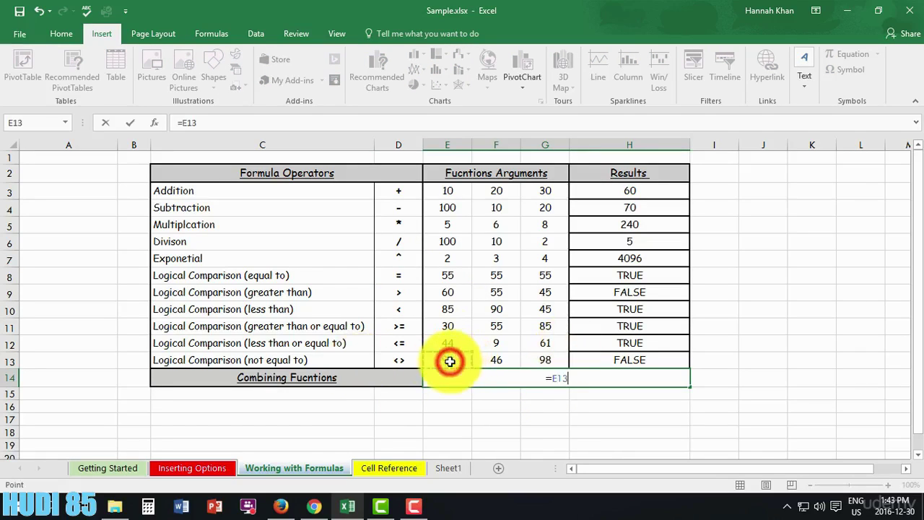
{"action": "type", "text": "*"}
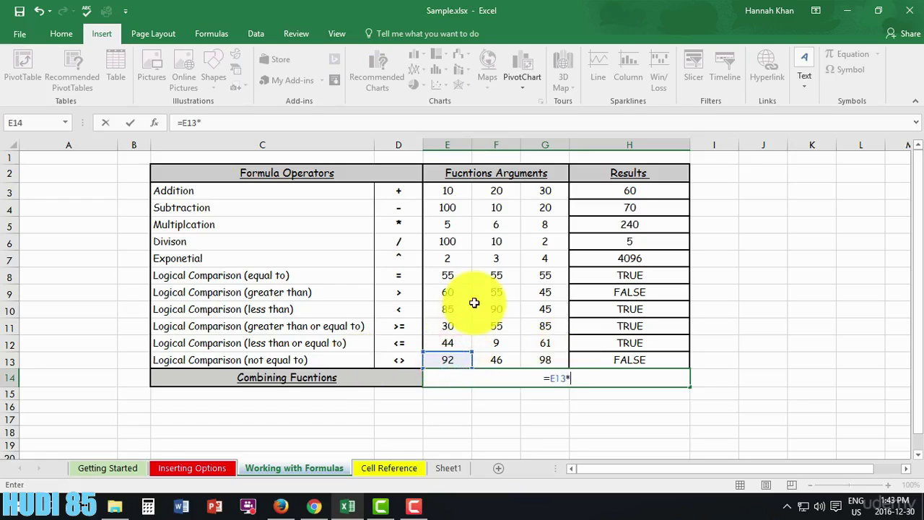
{"action": "left_click", "coordinate": [446, 258]}
{"action": "type", "text": "/"}
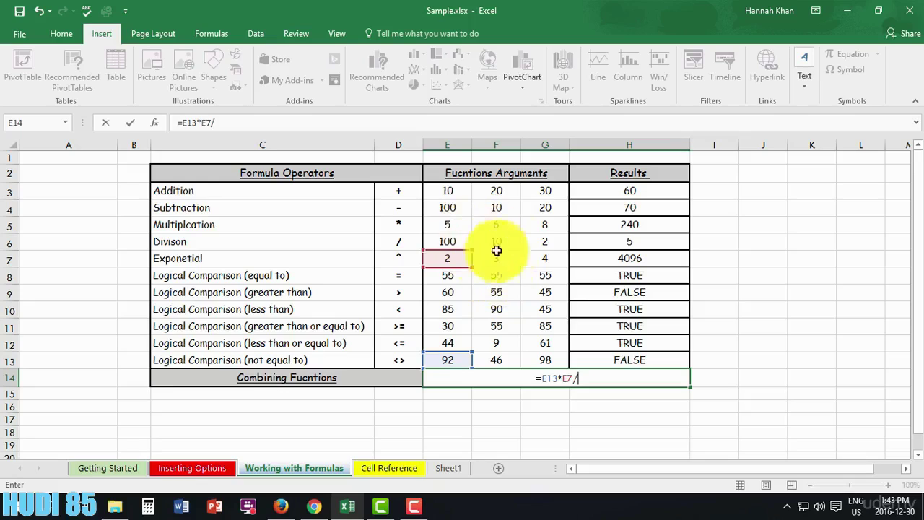
{"action": "left_click", "coordinate": [545, 258]}
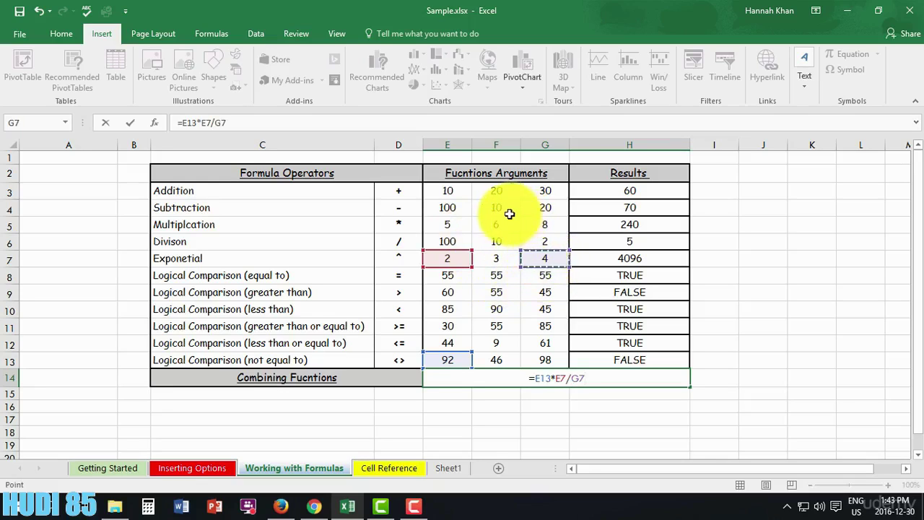
{"action": "type", "text": "-"}
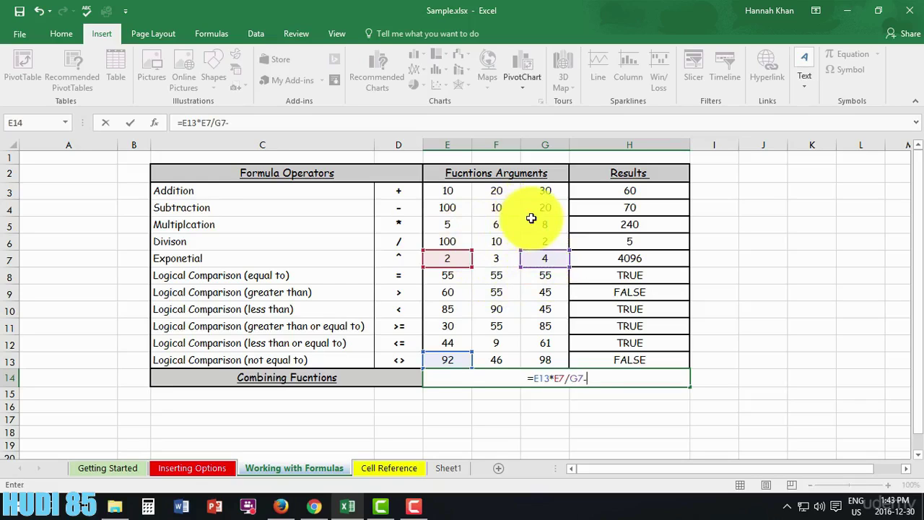
{"action": "left_click", "coordinate": [553, 209]}
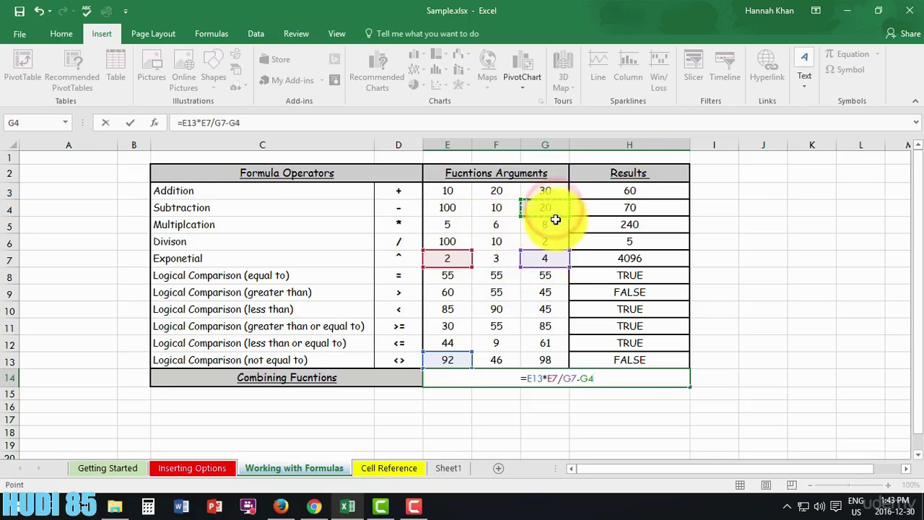
{"action": "type", "text": "+"}
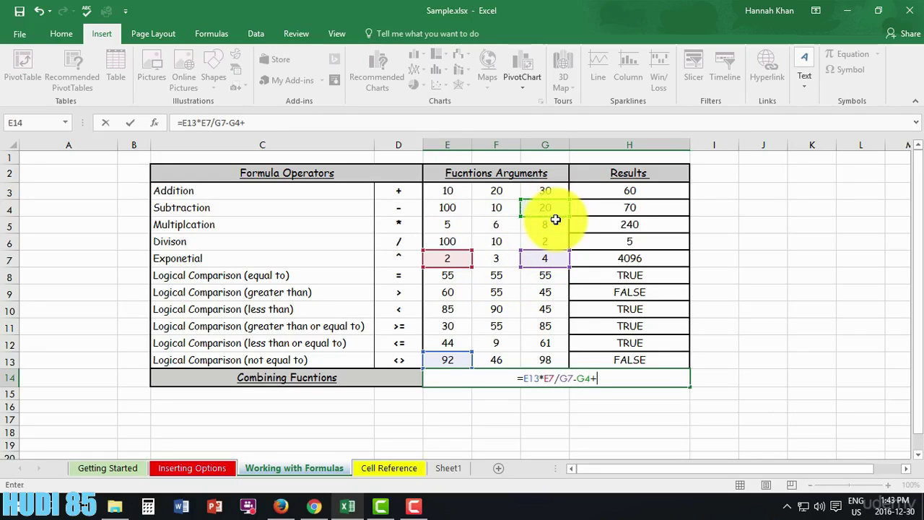
{"action": "left_click", "coordinate": [536, 194]}
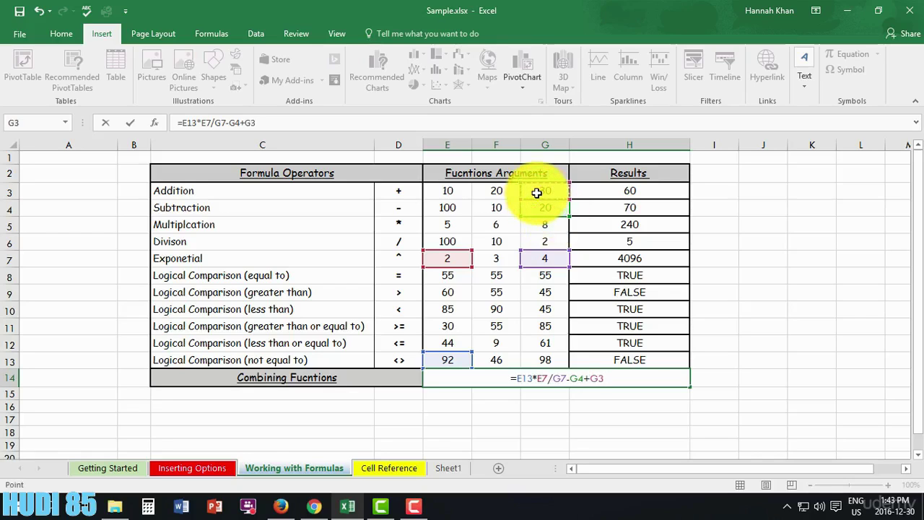
{"action": "key", "text": "Return"}
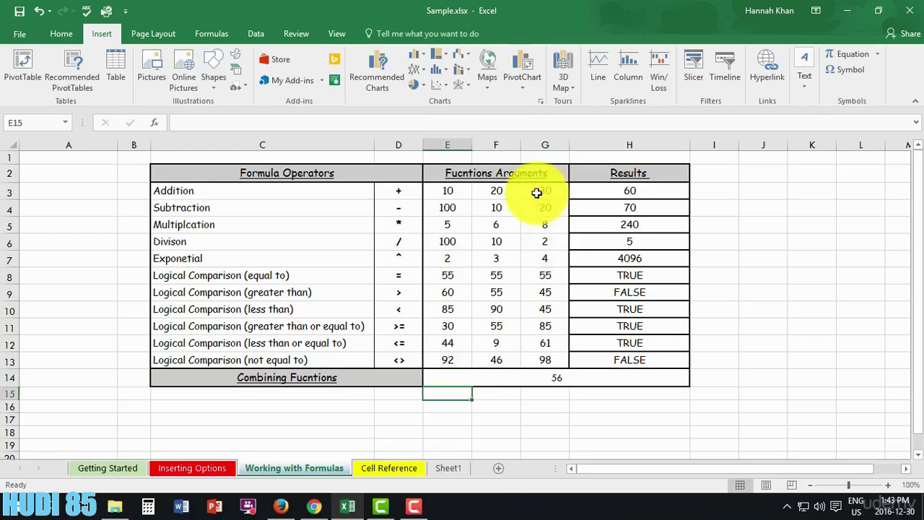
{"action": "left_click", "coordinate": [553, 382]}
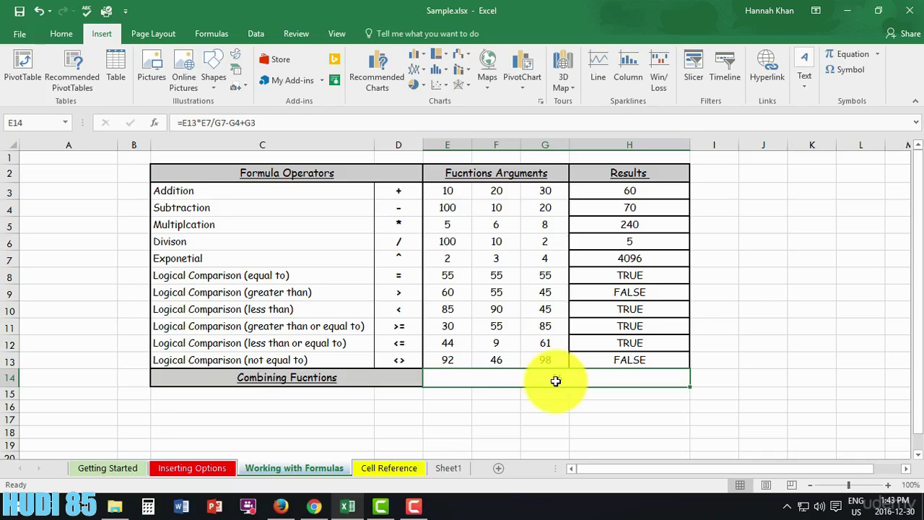
Enter +56-45 in the row 14 cell, which gives 11.
{"action": "left_click", "coordinate": [556, 379]}
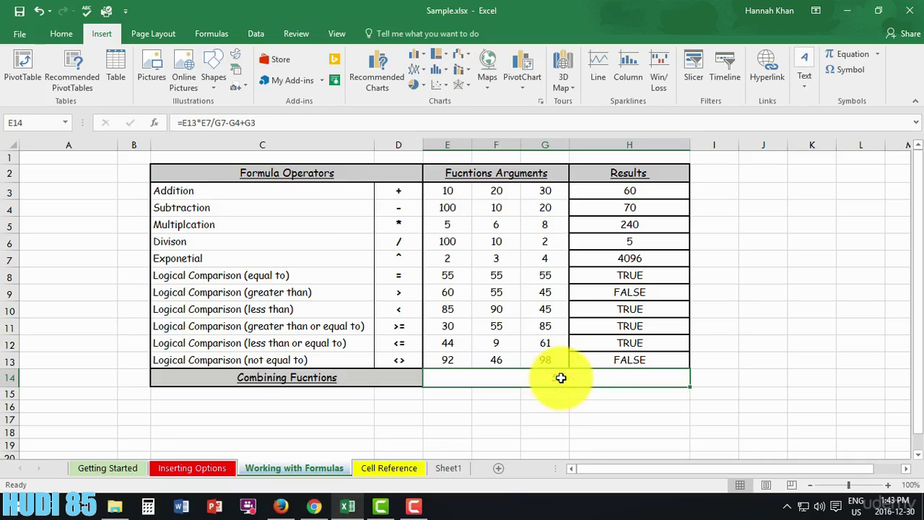
{"action": "type", "text": "+56-"}
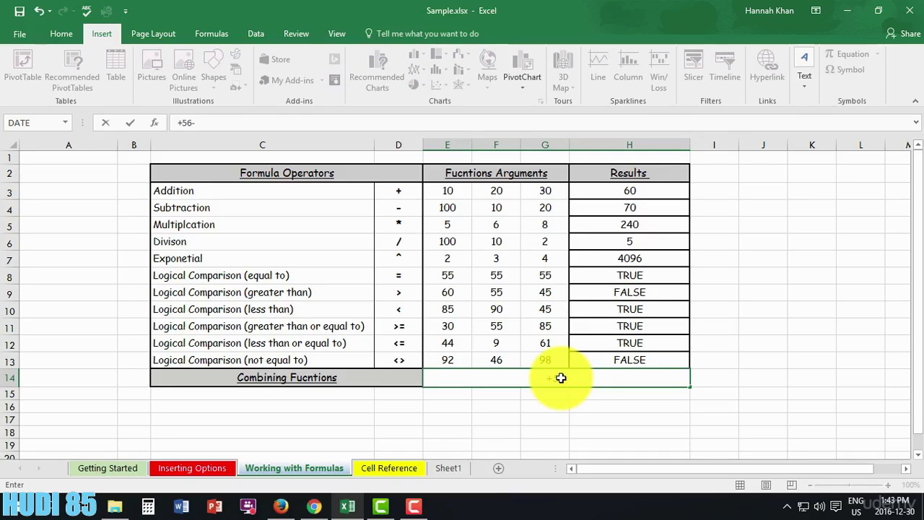
{"action": "type", "text": "45"}
{"action": "key", "text": "Left"}
{"action": "key", "text": "Left"}
{"action": "key", "text": "Right"}
Replace it with =56-45+93*5/4 to return 127.25, then select that formula in the formula bar.
{"action": "left_click", "coordinate": [561, 378]}
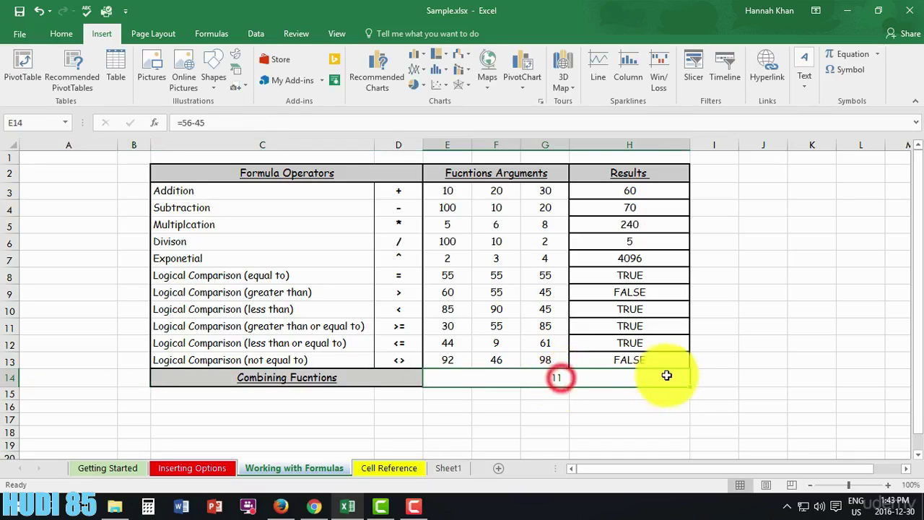
{"action": "key", "text": "BackSpace"}
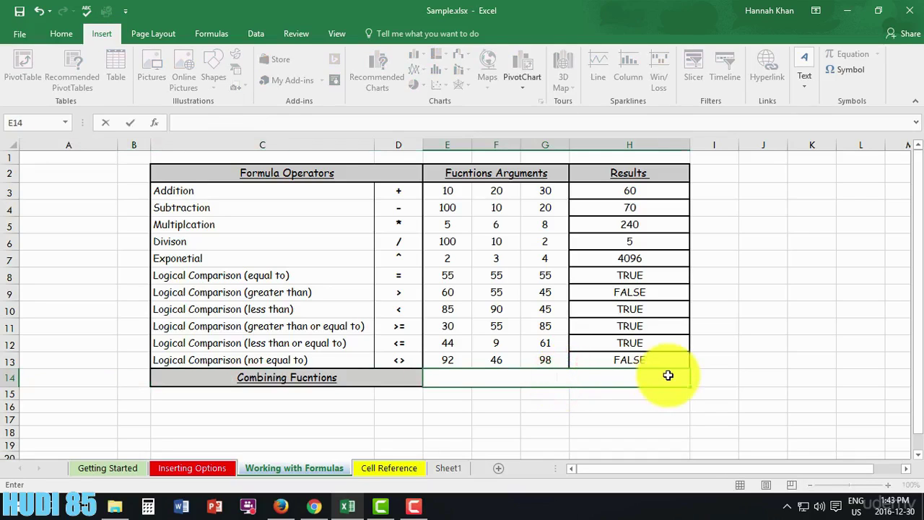
{"action": "type", "text": "=56-45+"}
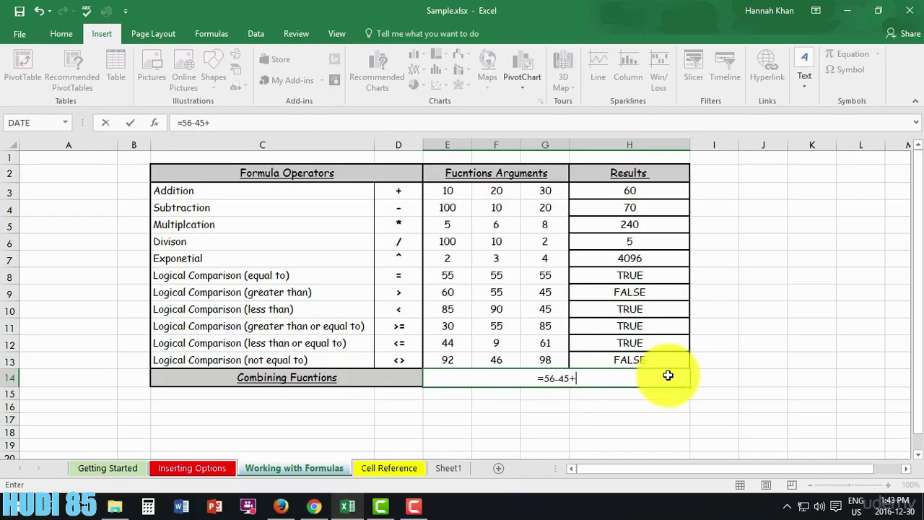
{"action": "type", "text": "93*5/"}
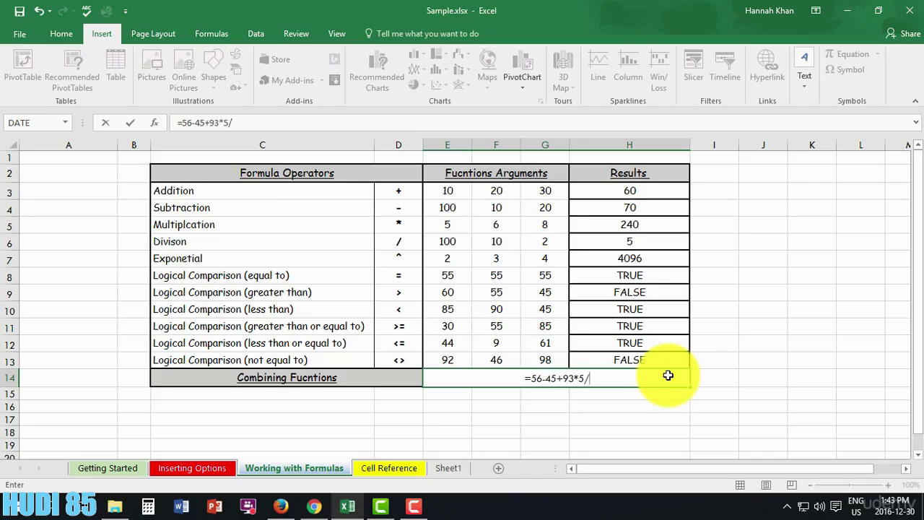
{"action": "type", "text": "4"}
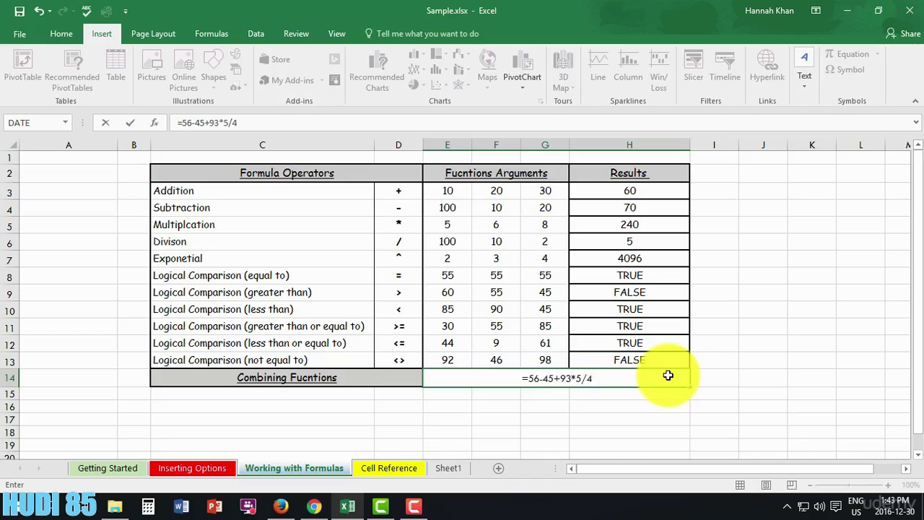
{"action": "key", "text": "Return"}
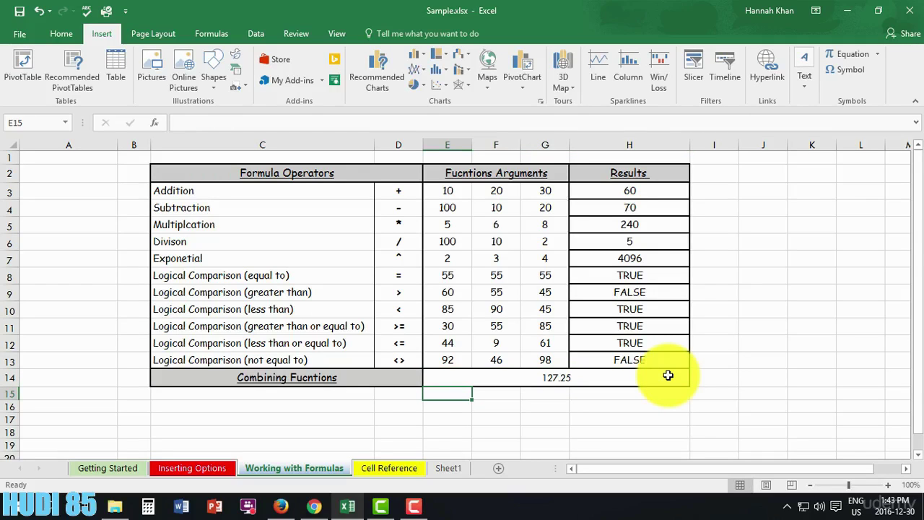
{"action": "left_click", "coordinate": [642, 375]}
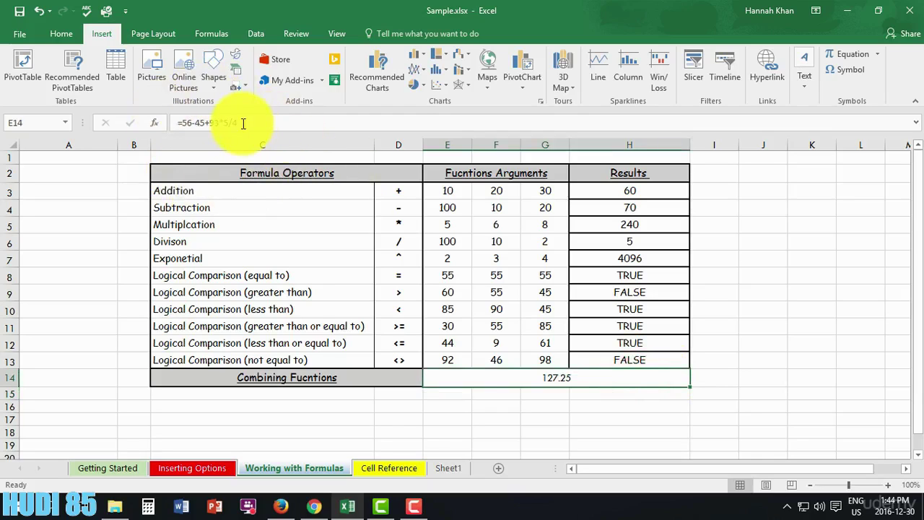
{"action": "left_click_drag", "start_coordinate": [241, 124], "coordinate": [148, 127]}
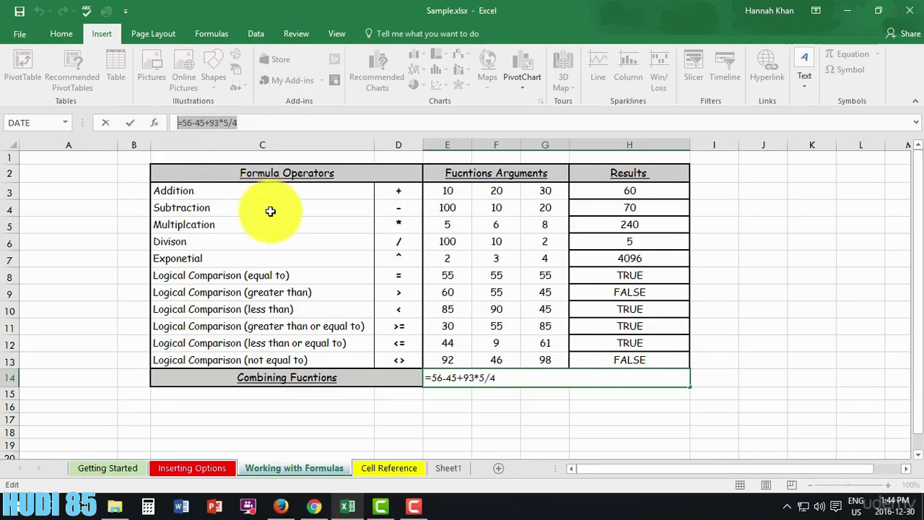
Go to the Cell Reference sheet, starting a cross-sheet reference in the row 14 formula.
{"action": "left_click", "coordinate": [383, 469]}
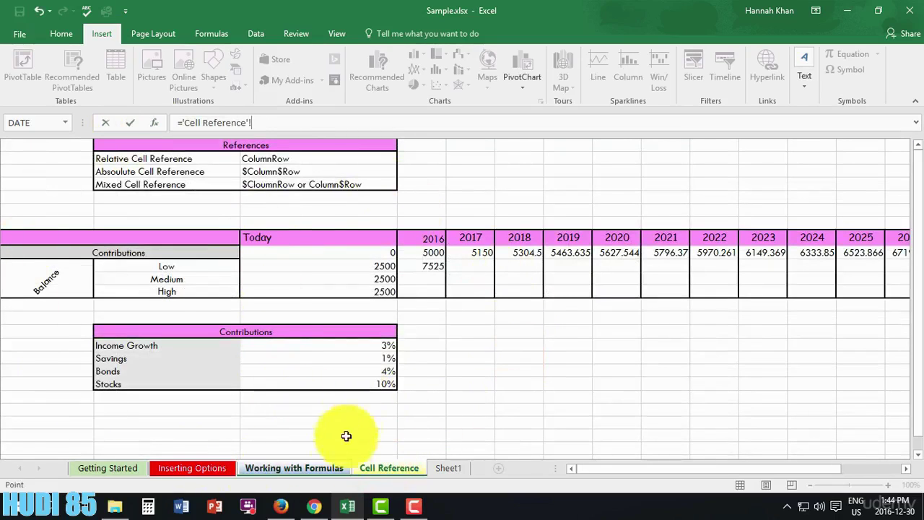
{"action": "left_click", "coordinate": [601, 469]}
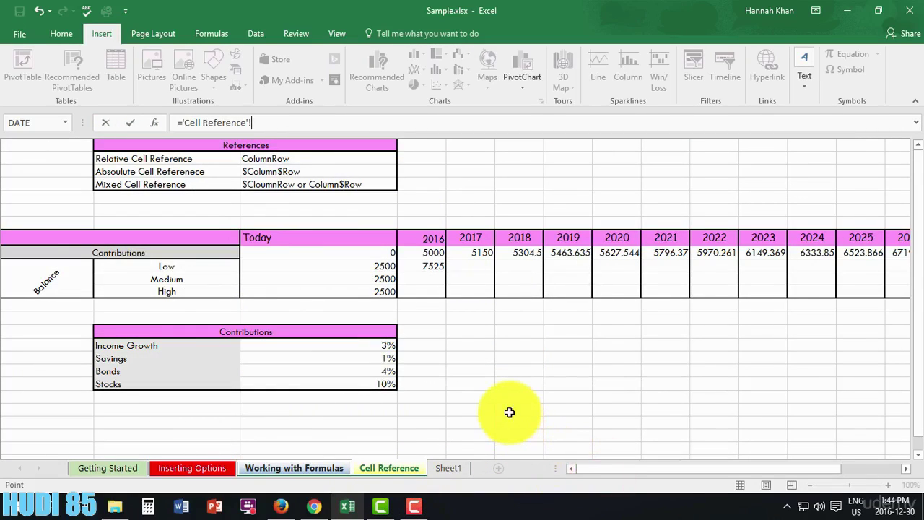